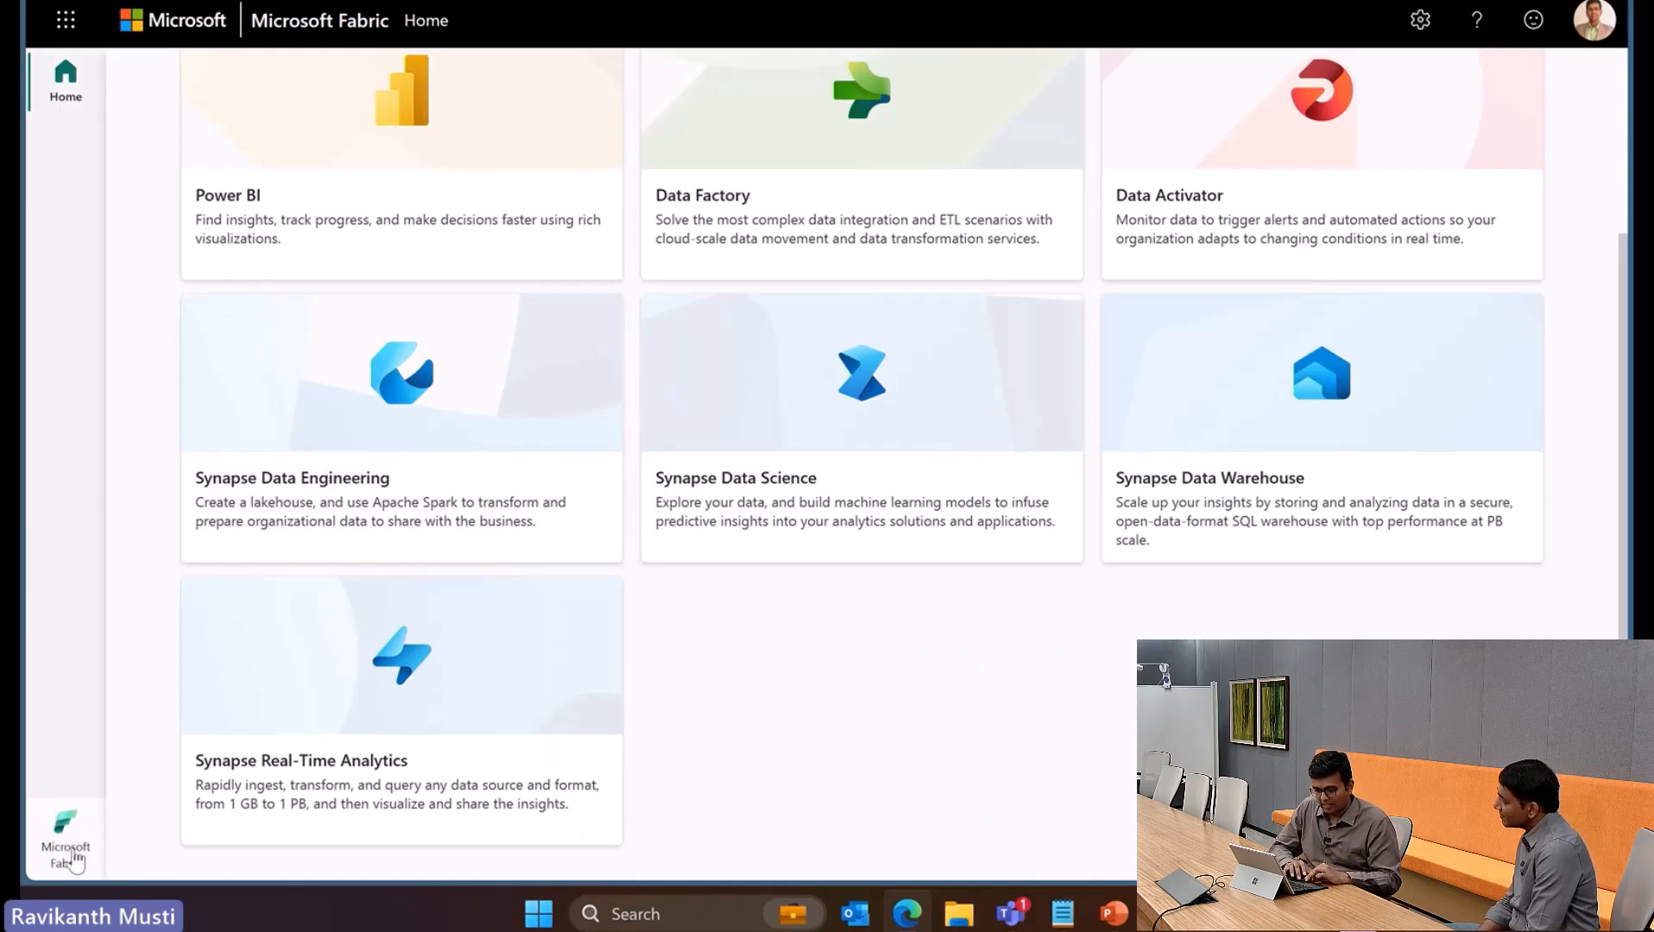
# Switch to the Power BI experience and start a new workspace named DemoMTCFabric
pyautogui.click(65, 825)
pyautogui.click(179, 591)
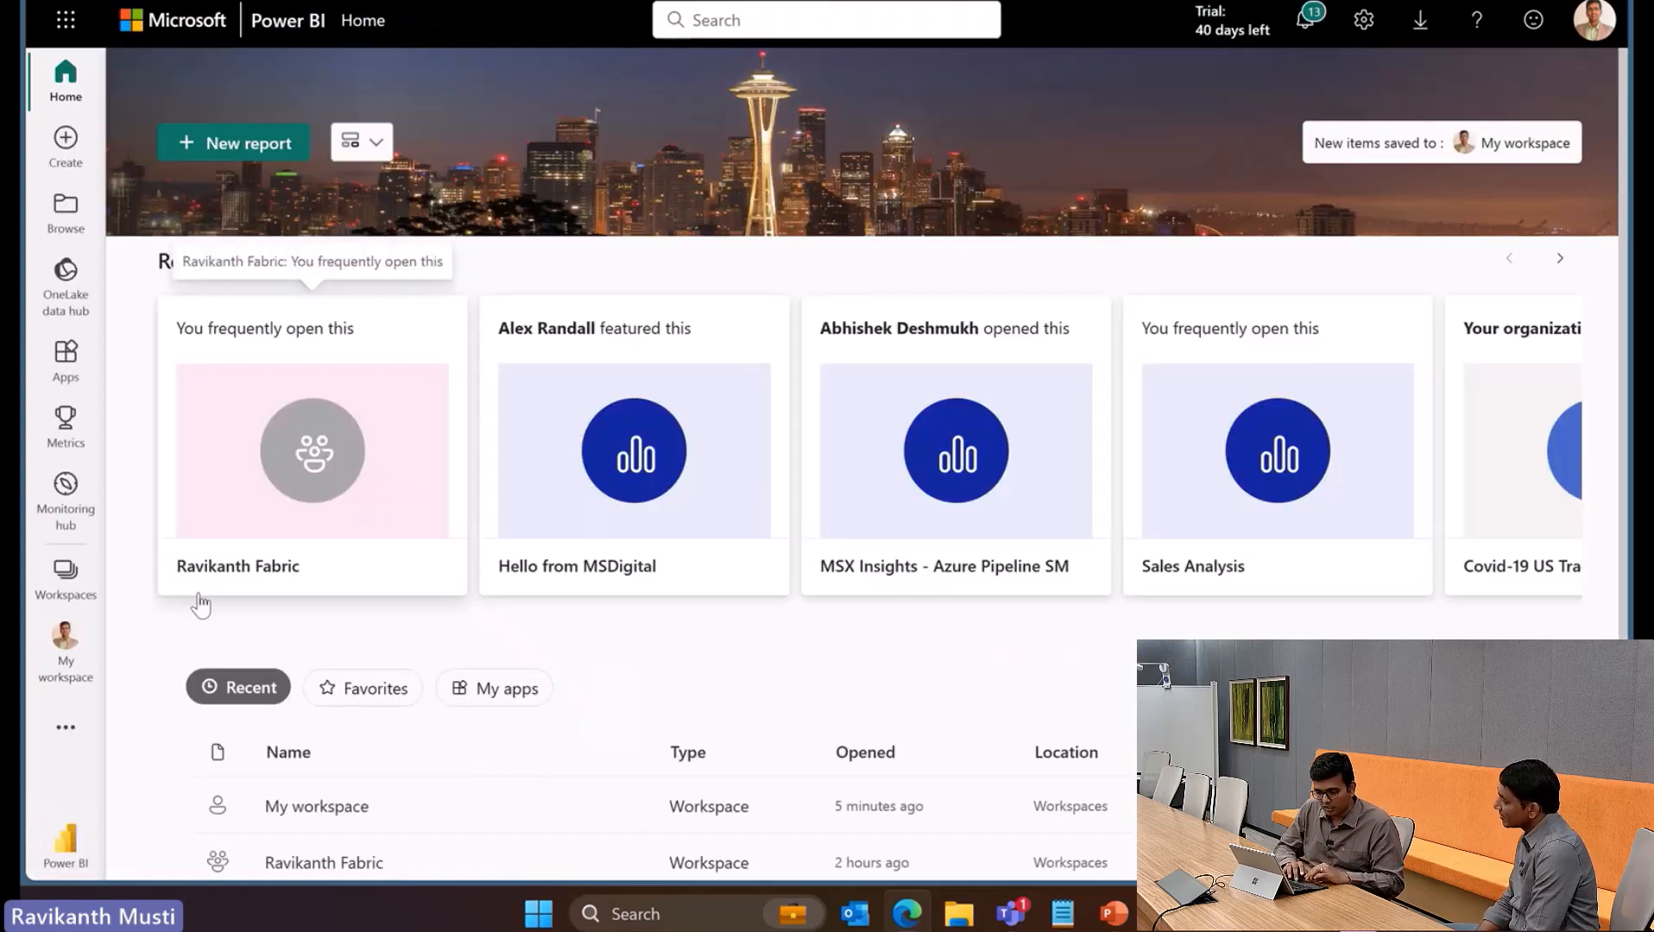
pyautogui.click(65, 577)
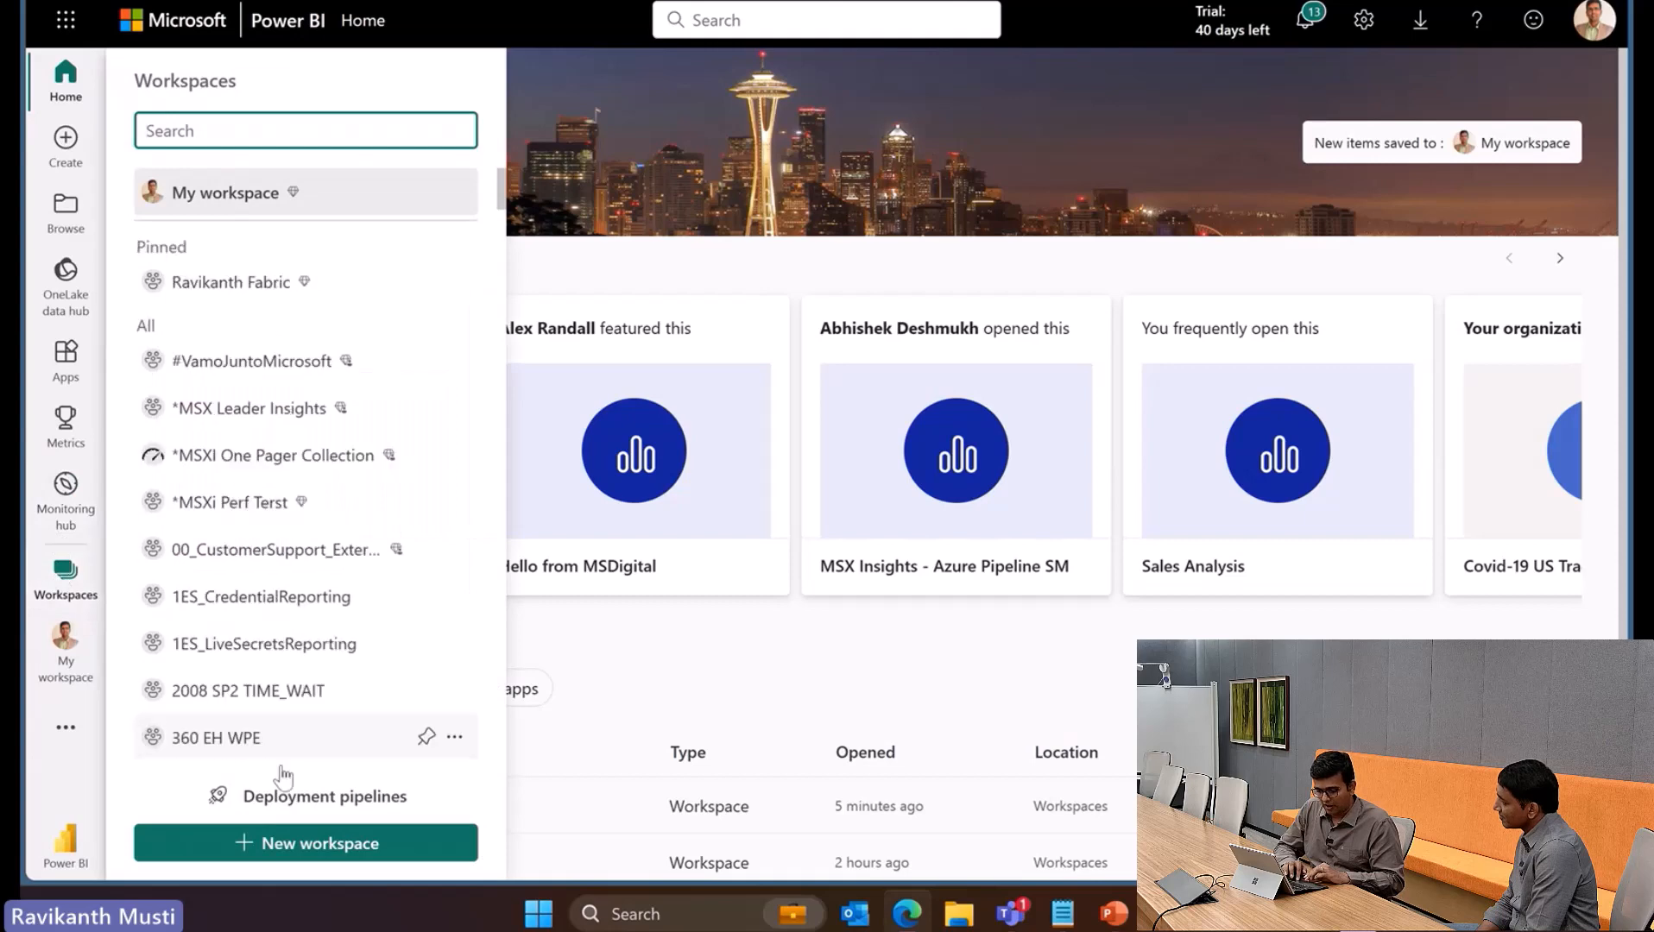
pyautogui.click(297, 839)
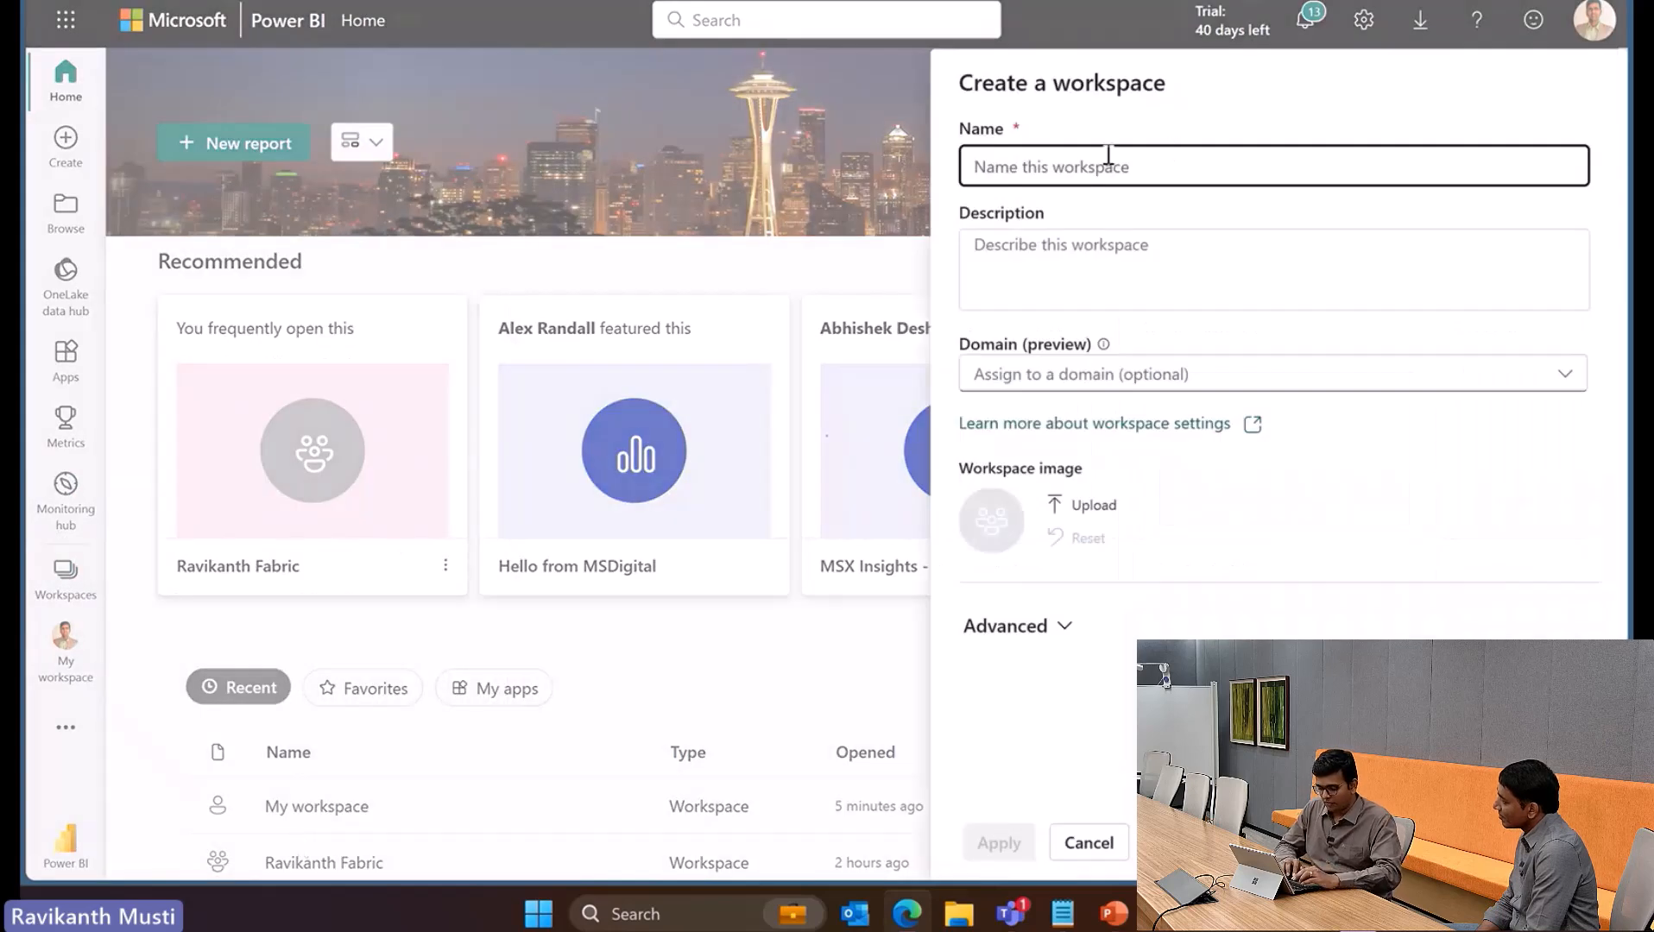
pyautogui.write('Demo')
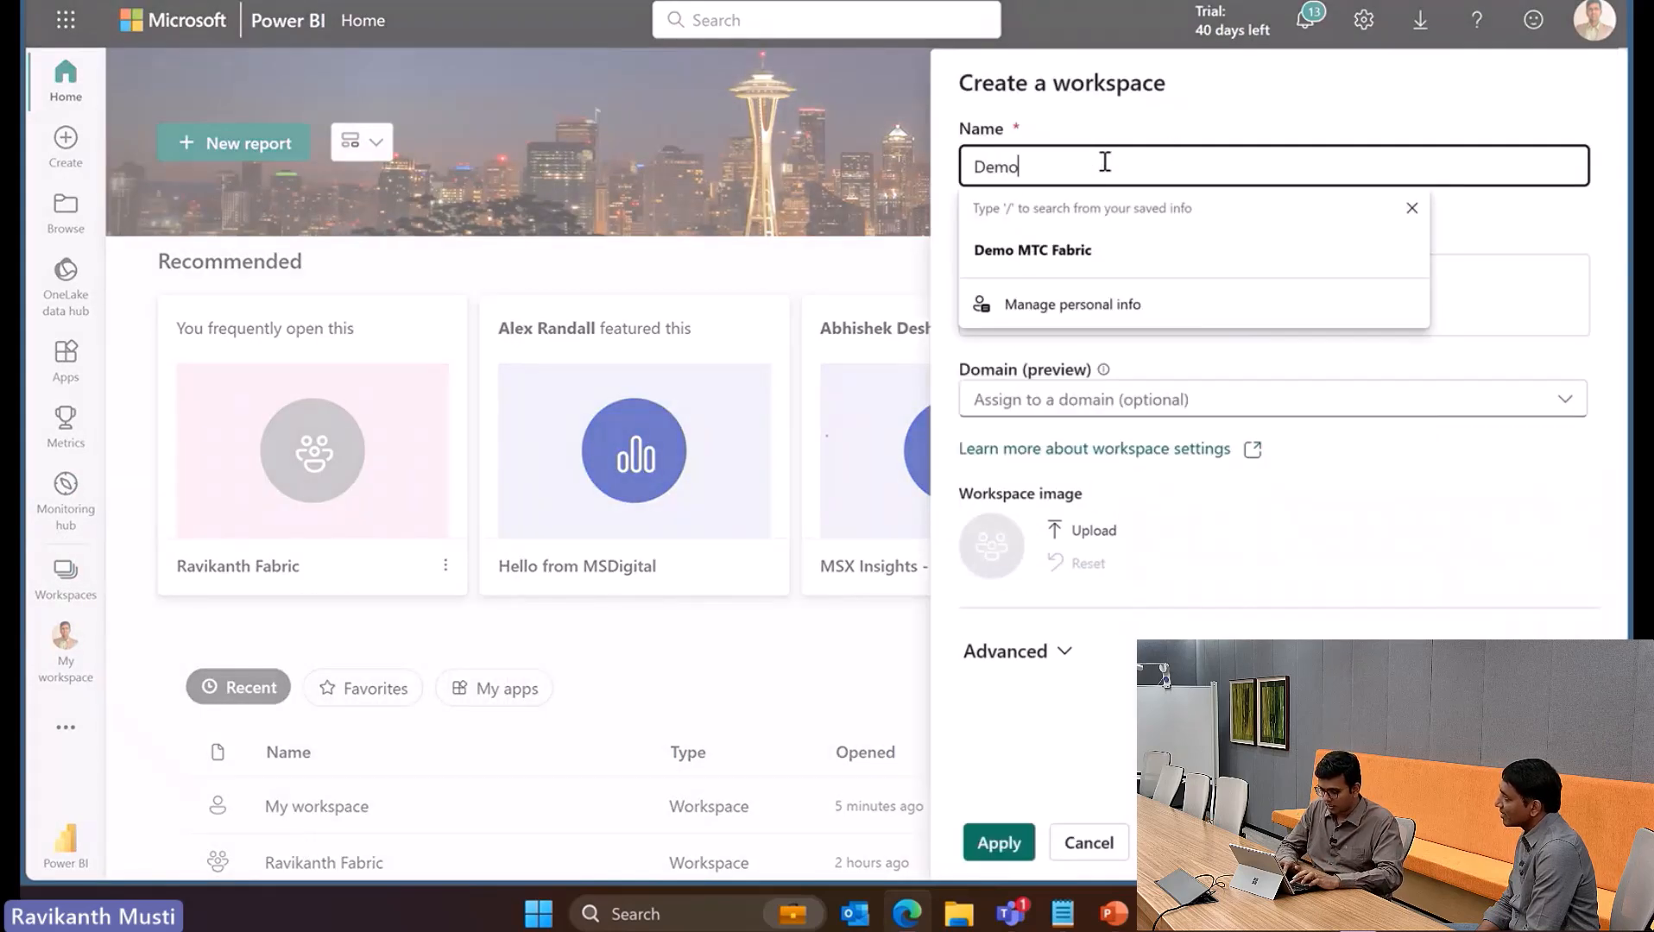
pyautogui.write('M')
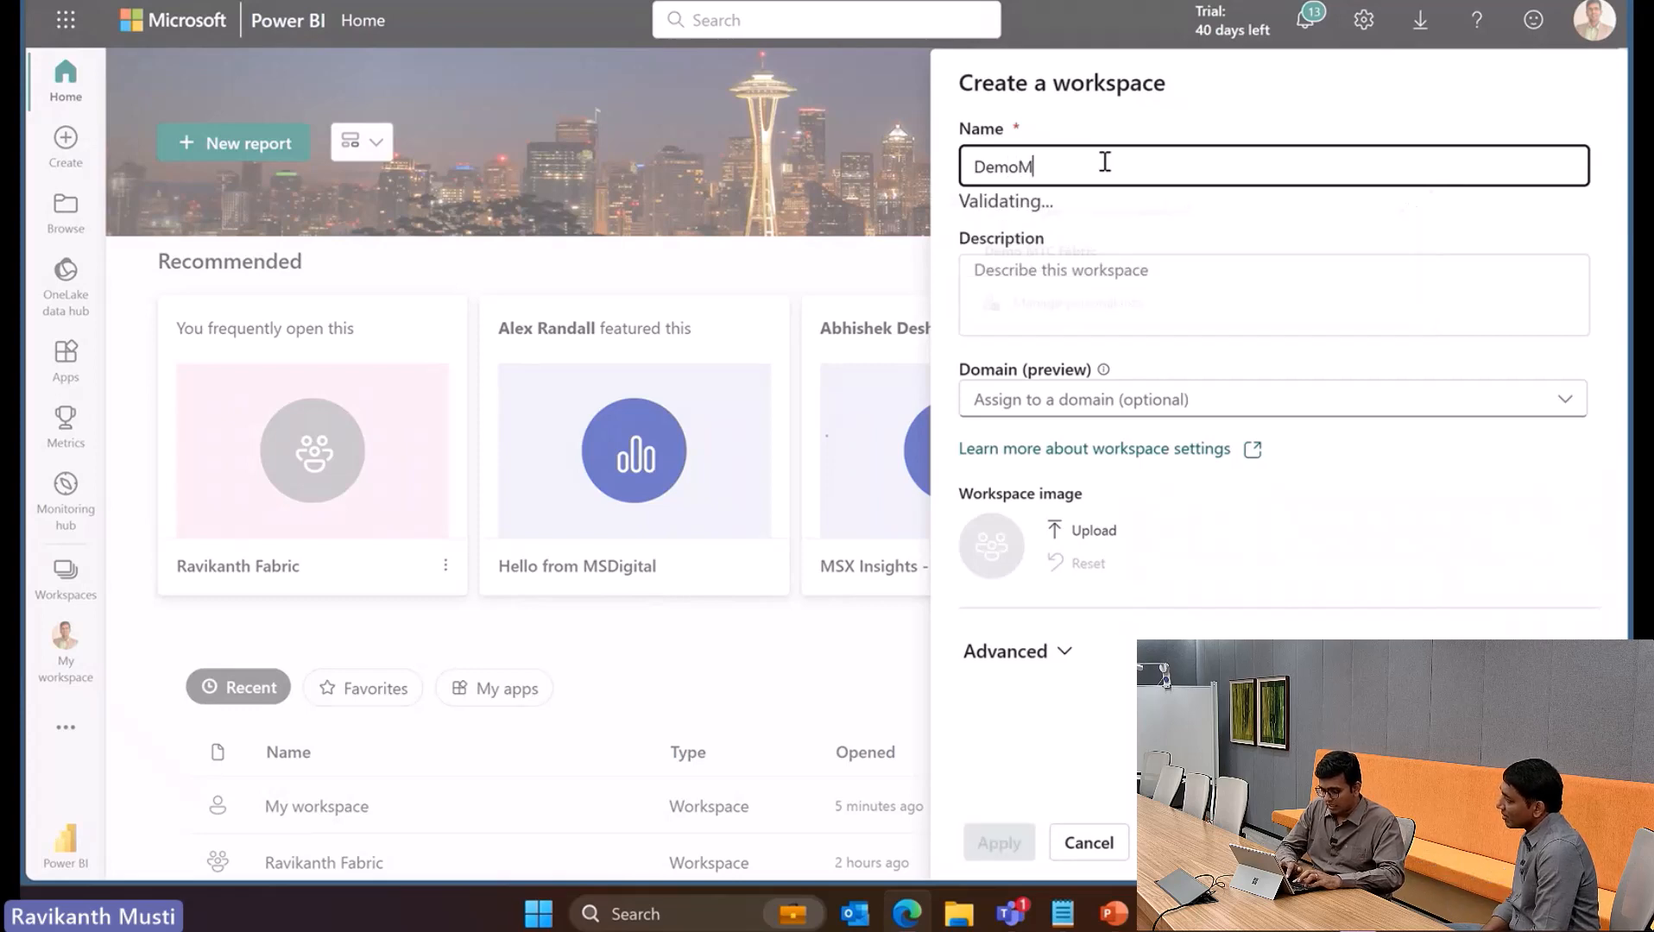
pyautogui.write('TCFav')
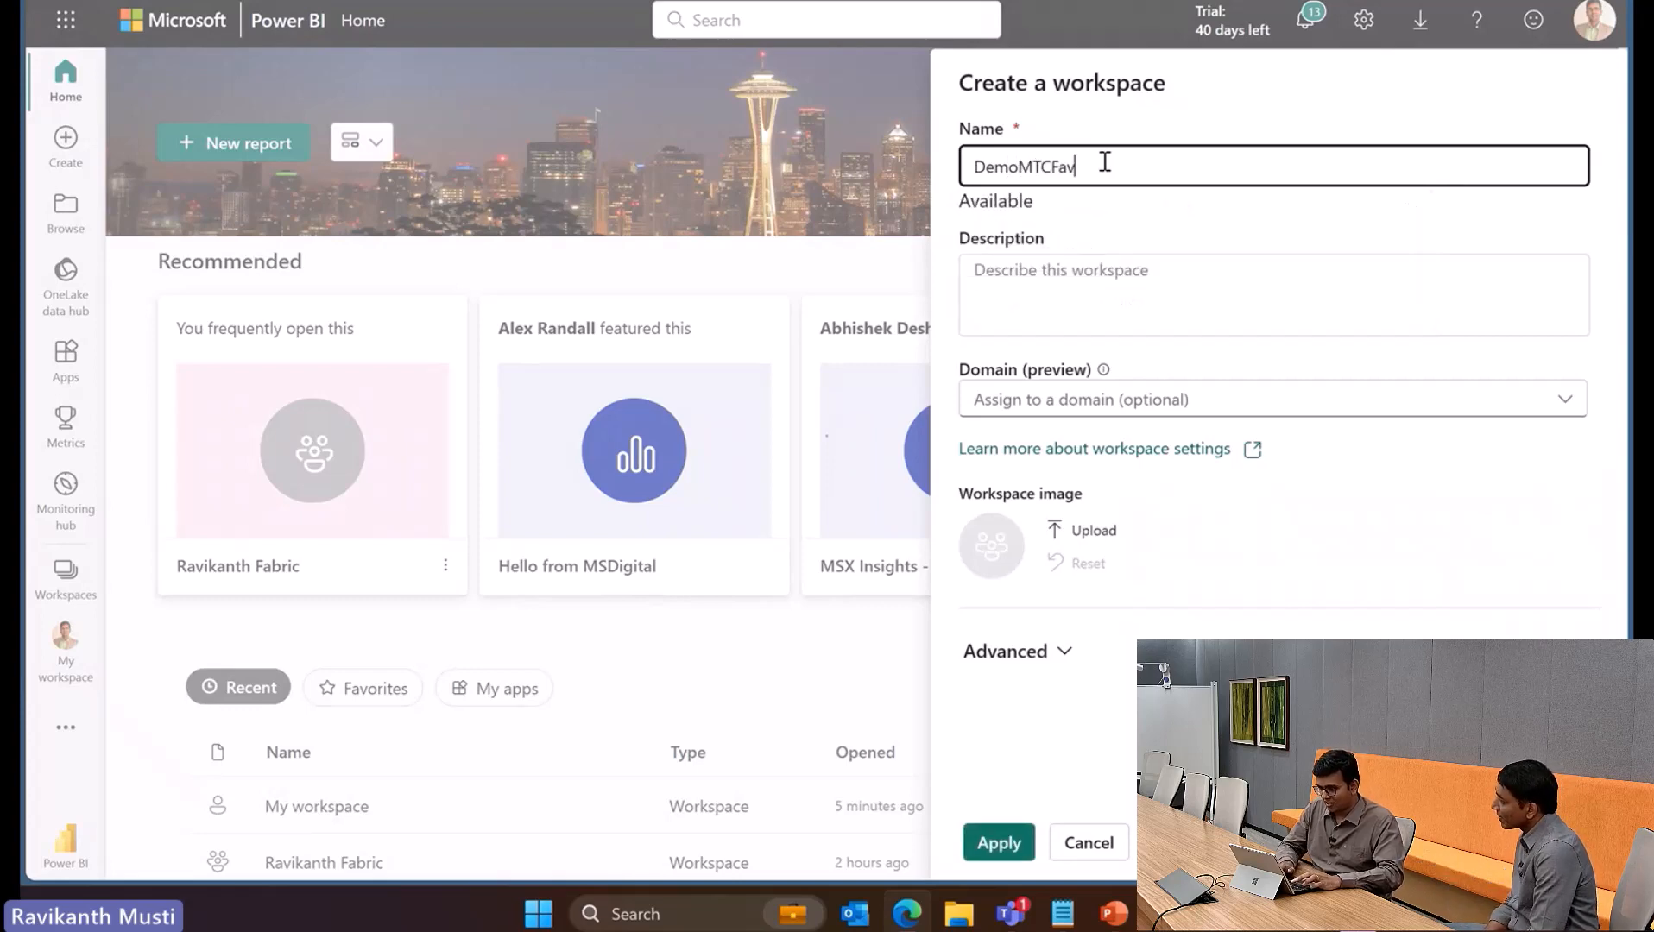
pyautogui.press('BackSpace')
pyautogui.write('bric')
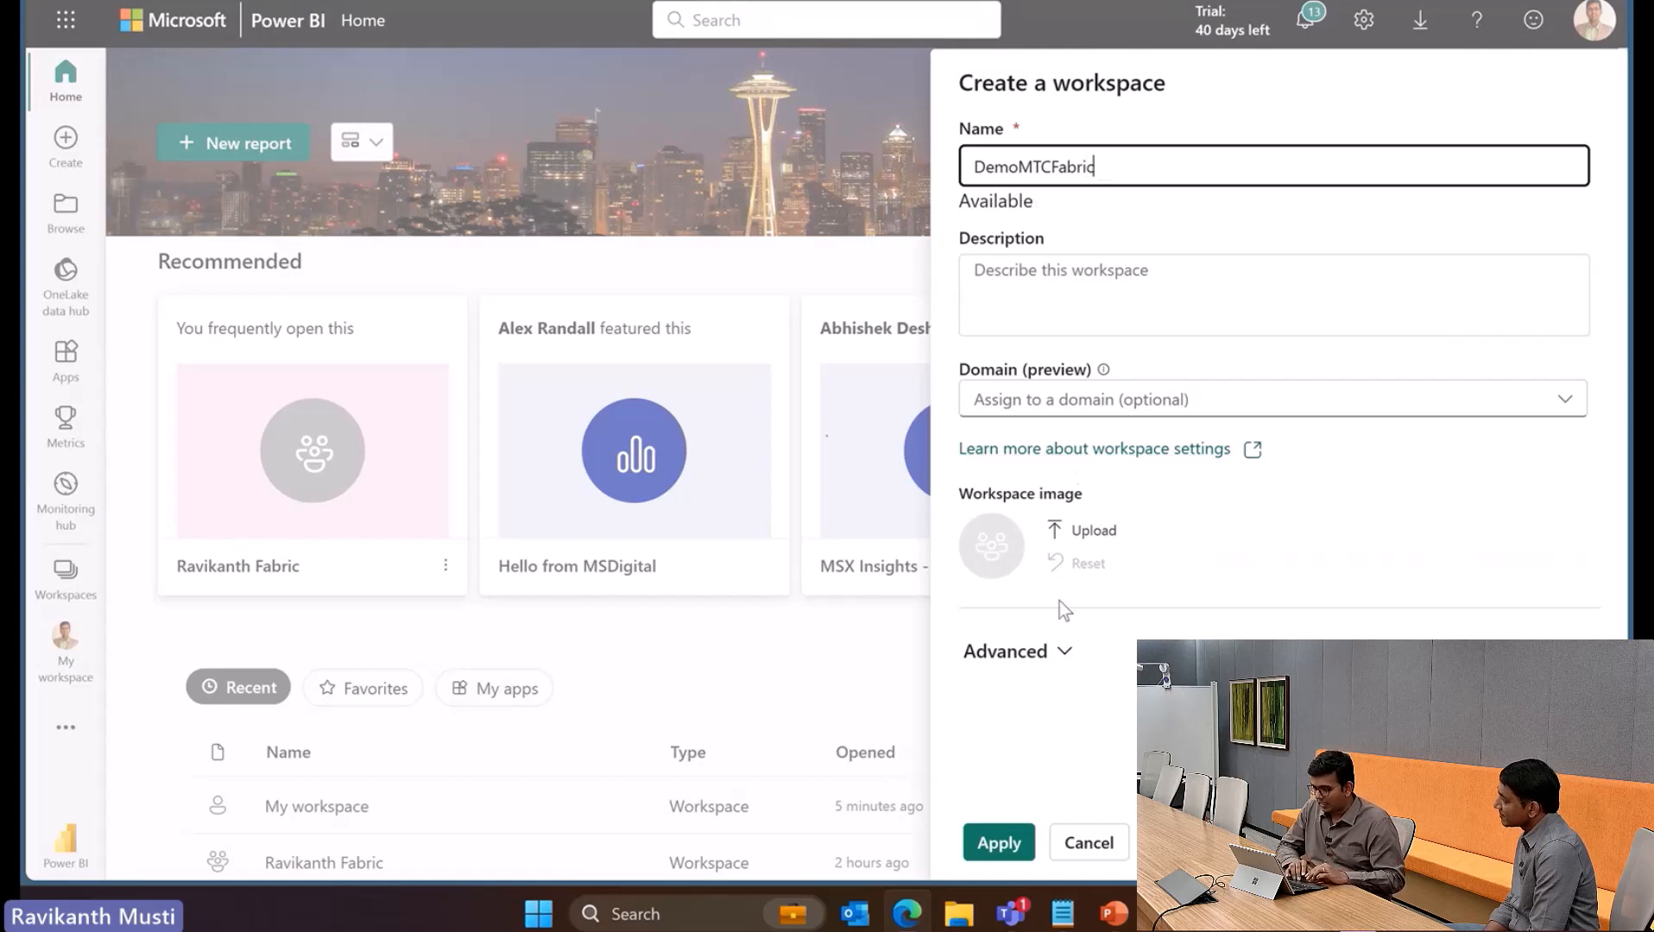
# Set the workspace's license mode to Fabric capacity, assign the available West Central US capacity and create the workspace
pyautogui.click(1055, 649)
pyautogui.scroll(-3, 1040, 658)
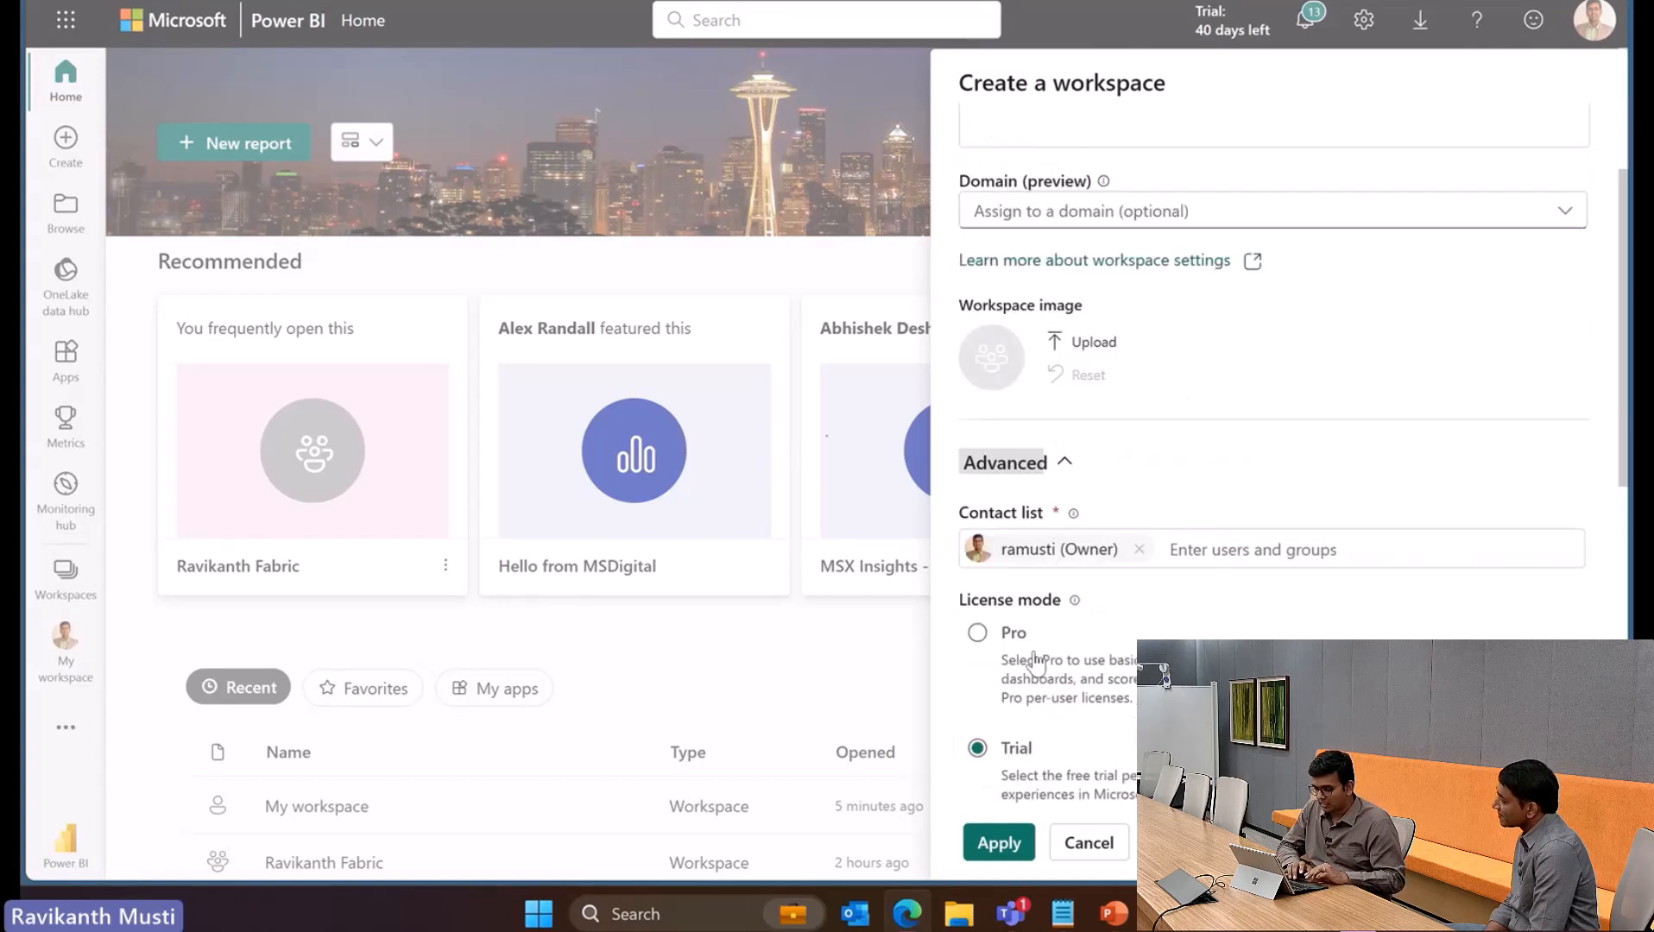
pyautogui.scroll(-4, 1036, 663)
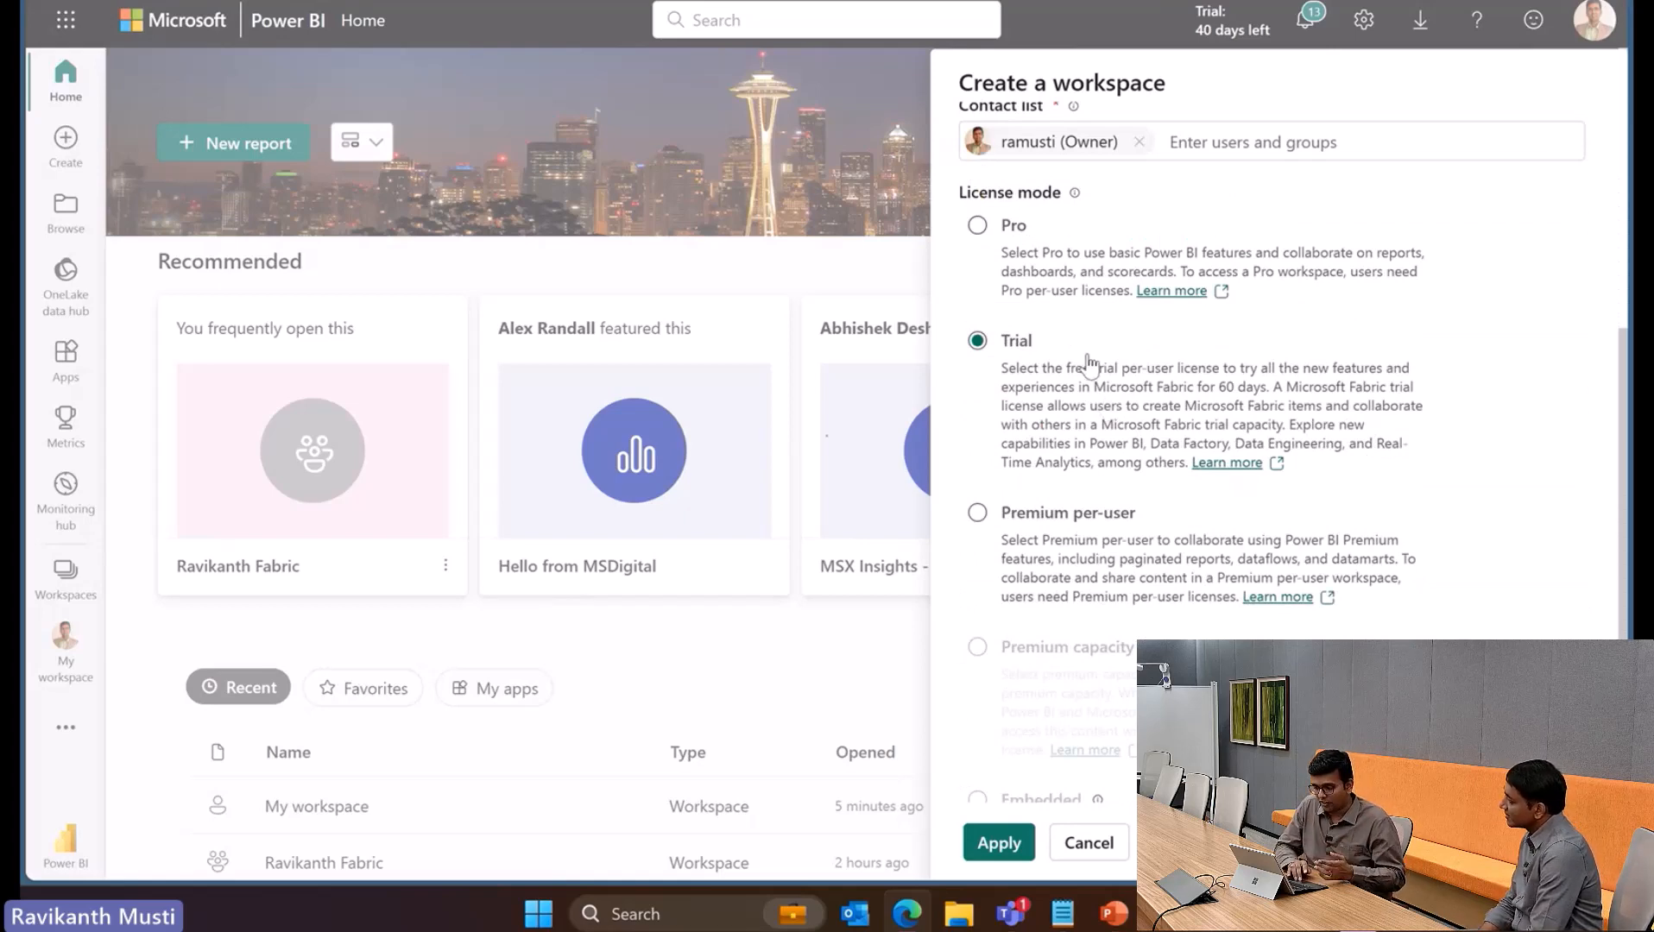
pyautogui.scroll(-2, 1090, 365)
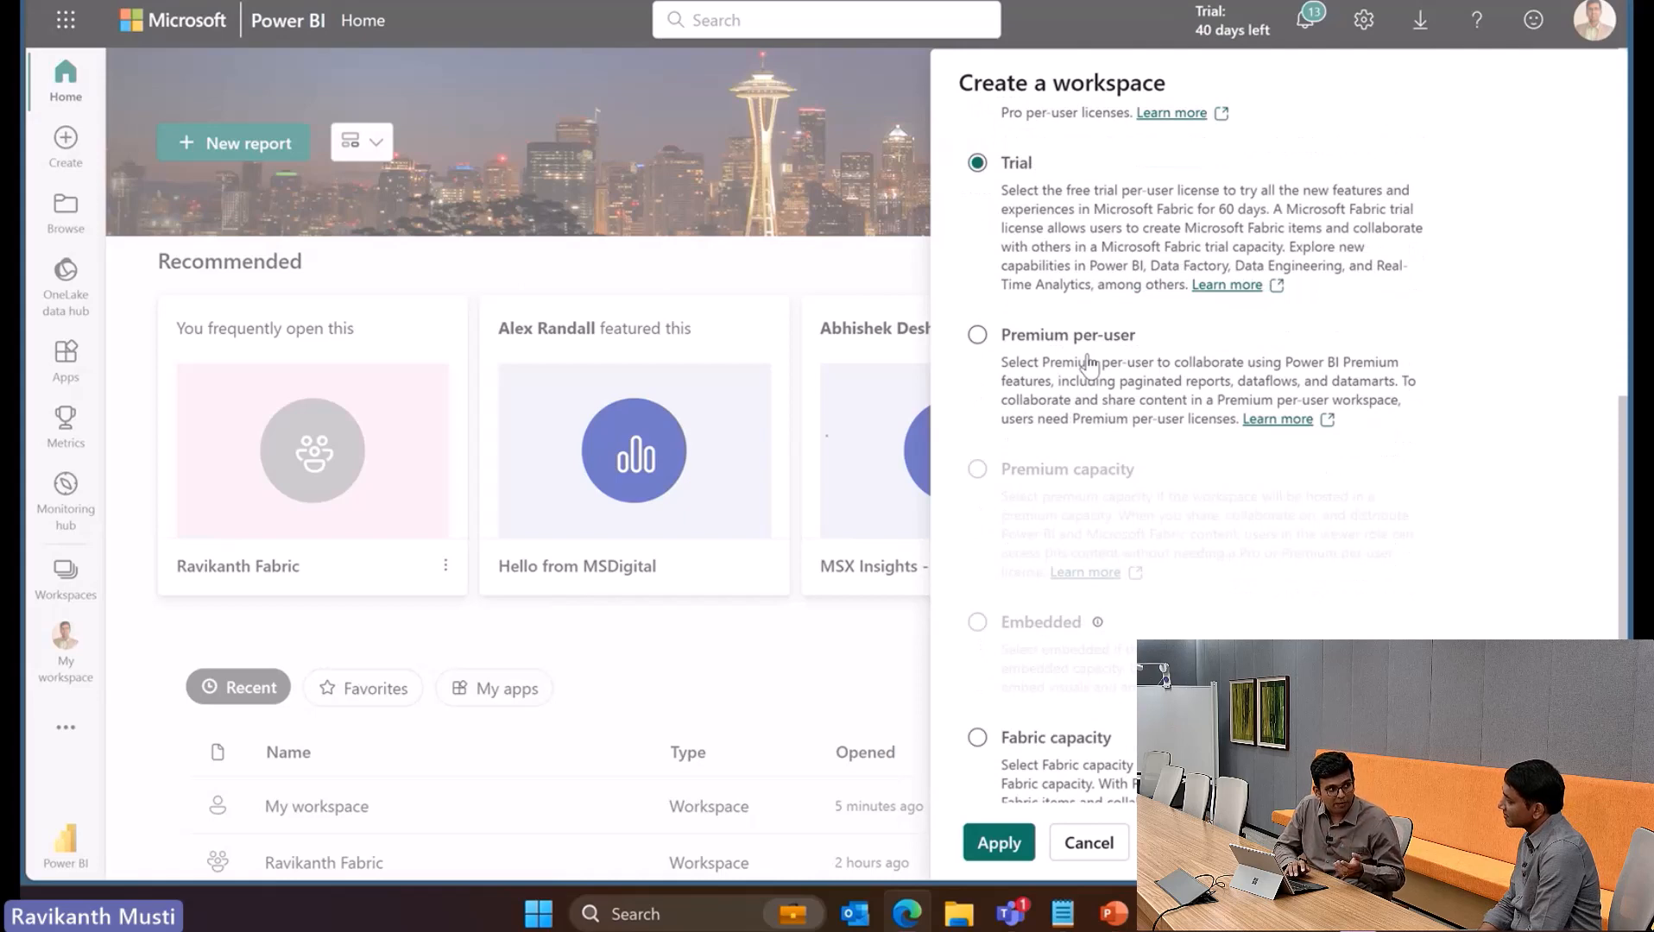
pyautogui.scroll(-2, 1089, 364)
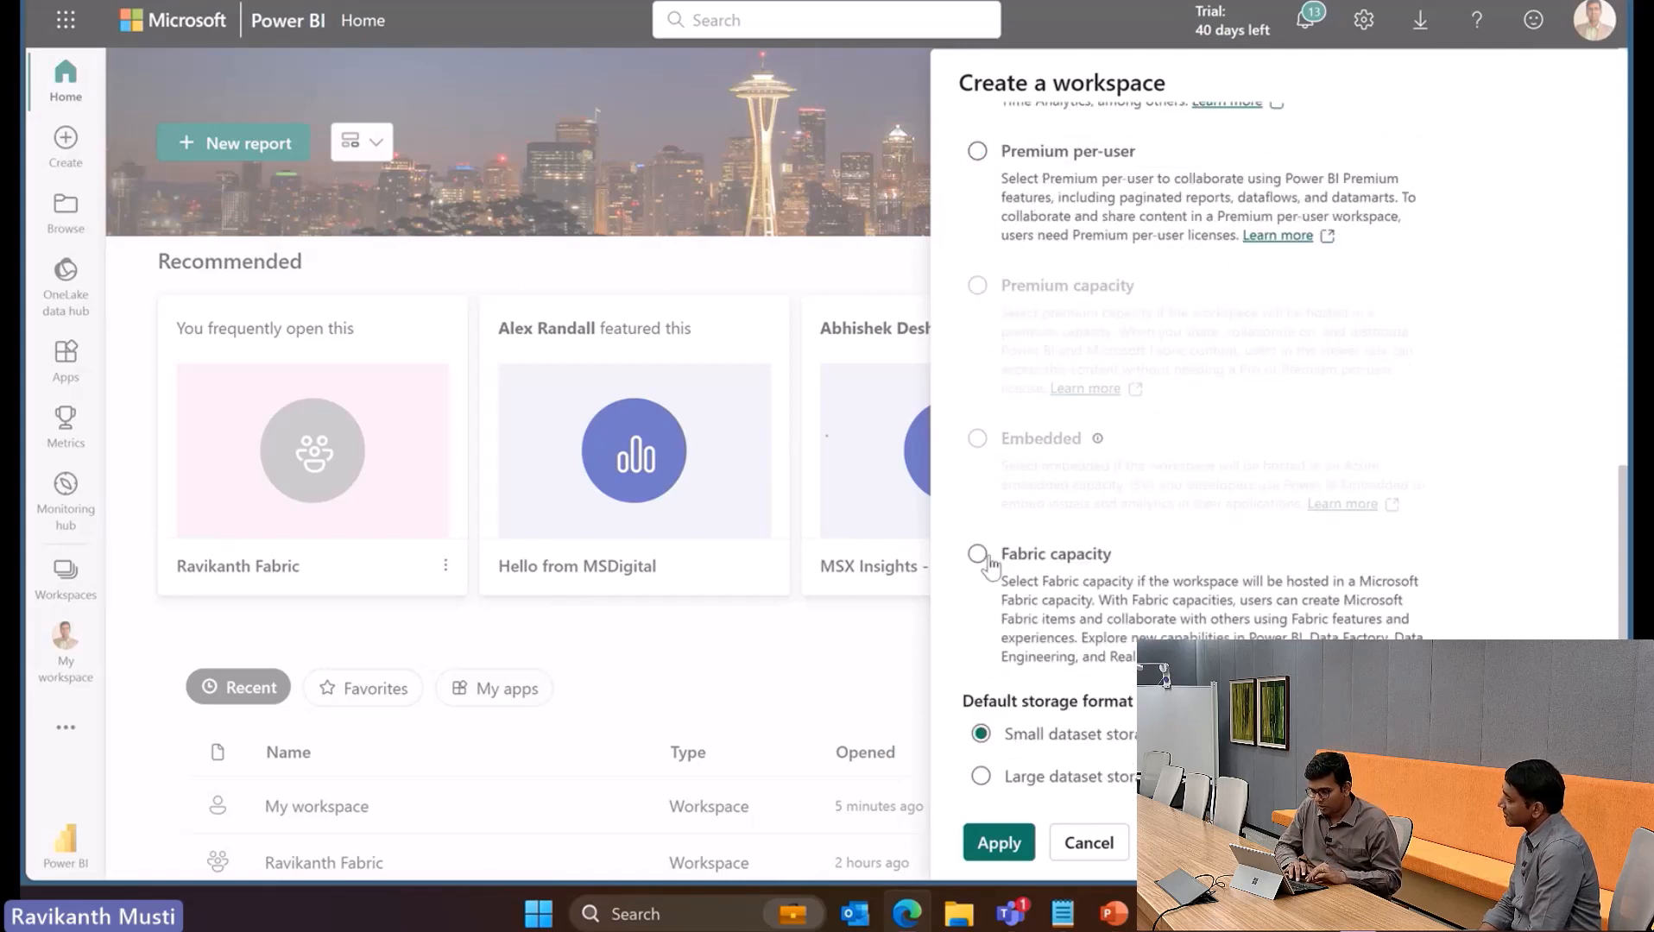
pyautogui.click(977, 561)
pyautogui.scroll(-2, 1073, 620)
pyautogui.scroll(-1, 1073, 620)
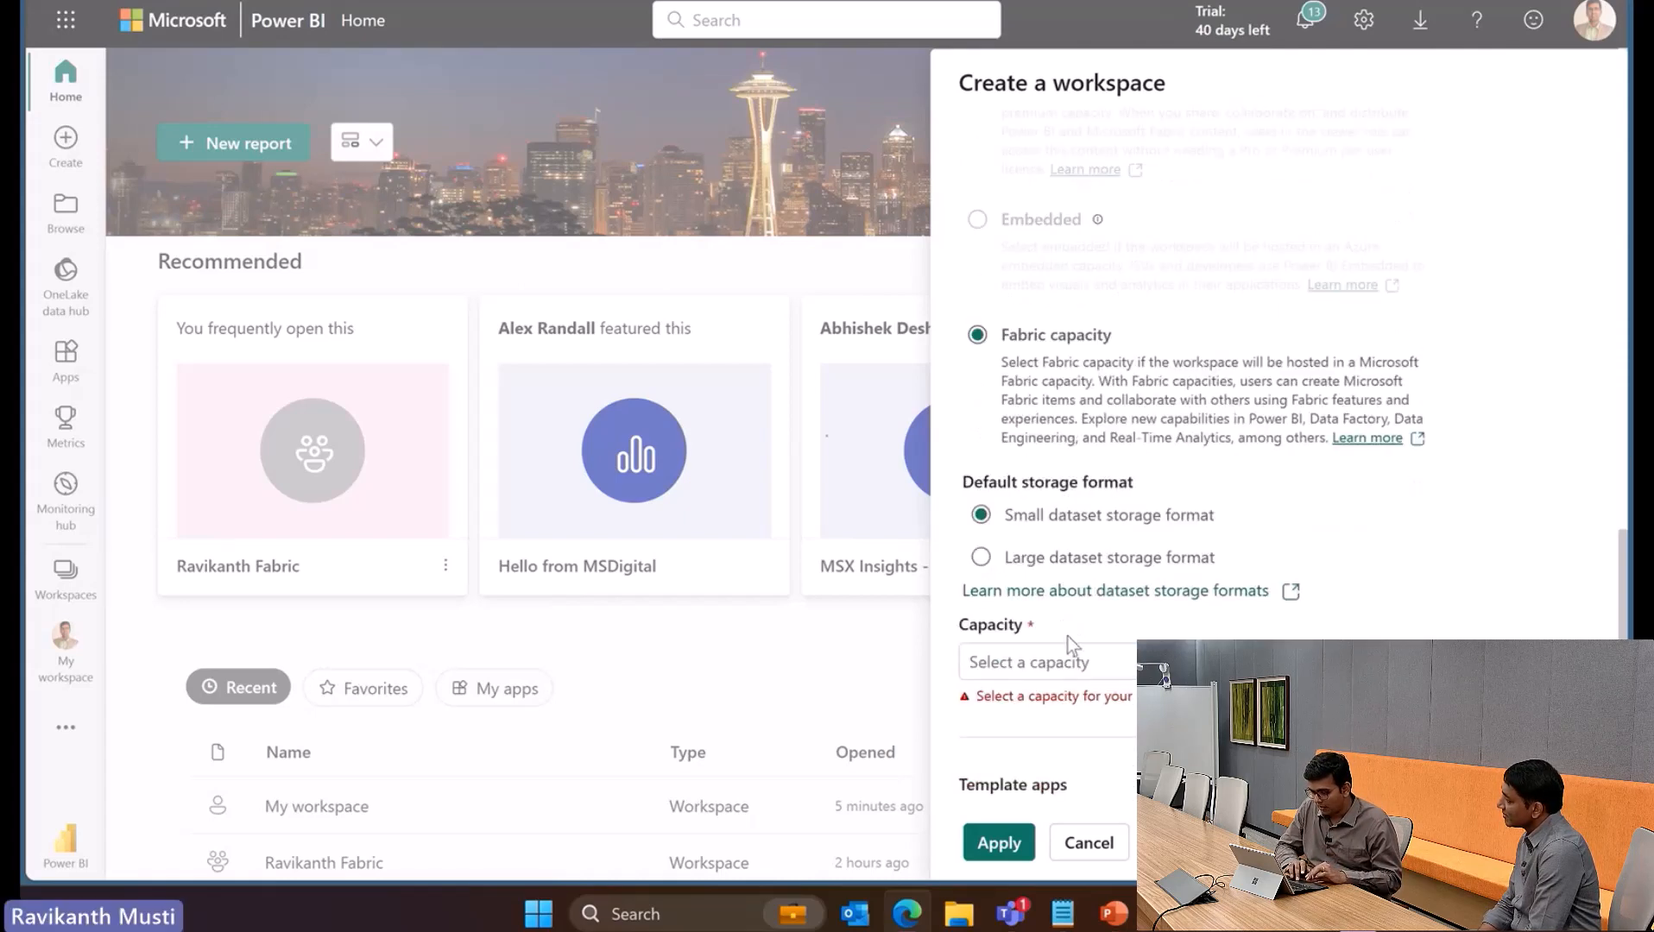
pyautogui.click(1055, 665)
pyautogui.click(1073, 701)
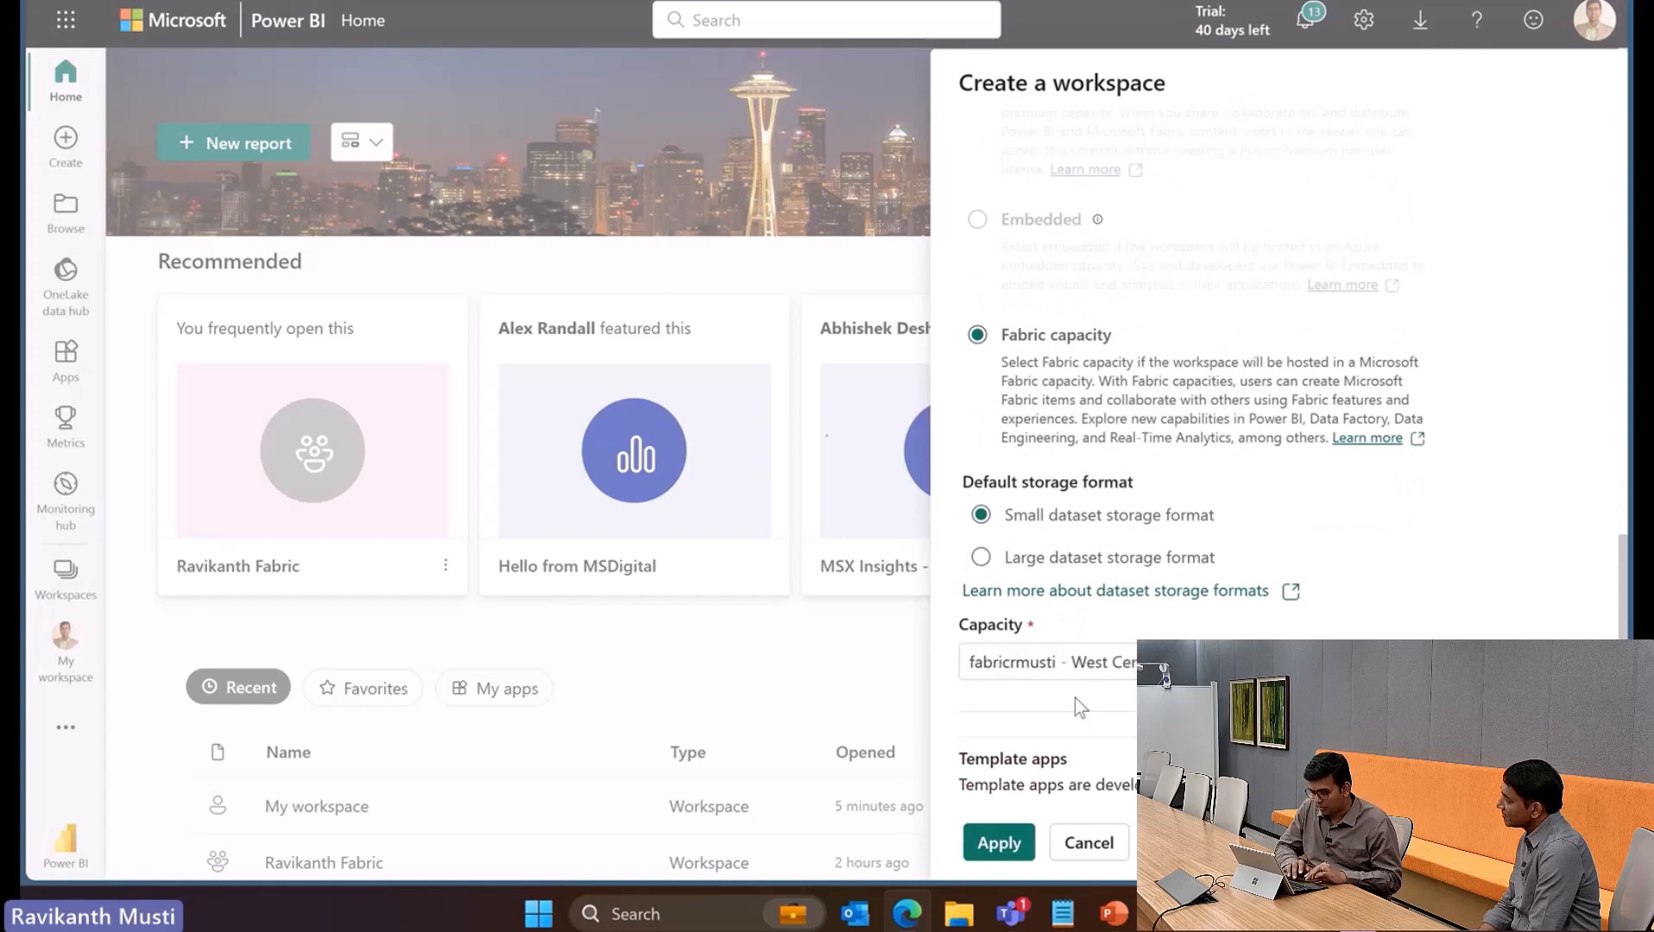
pyautogui.click(999, 841)
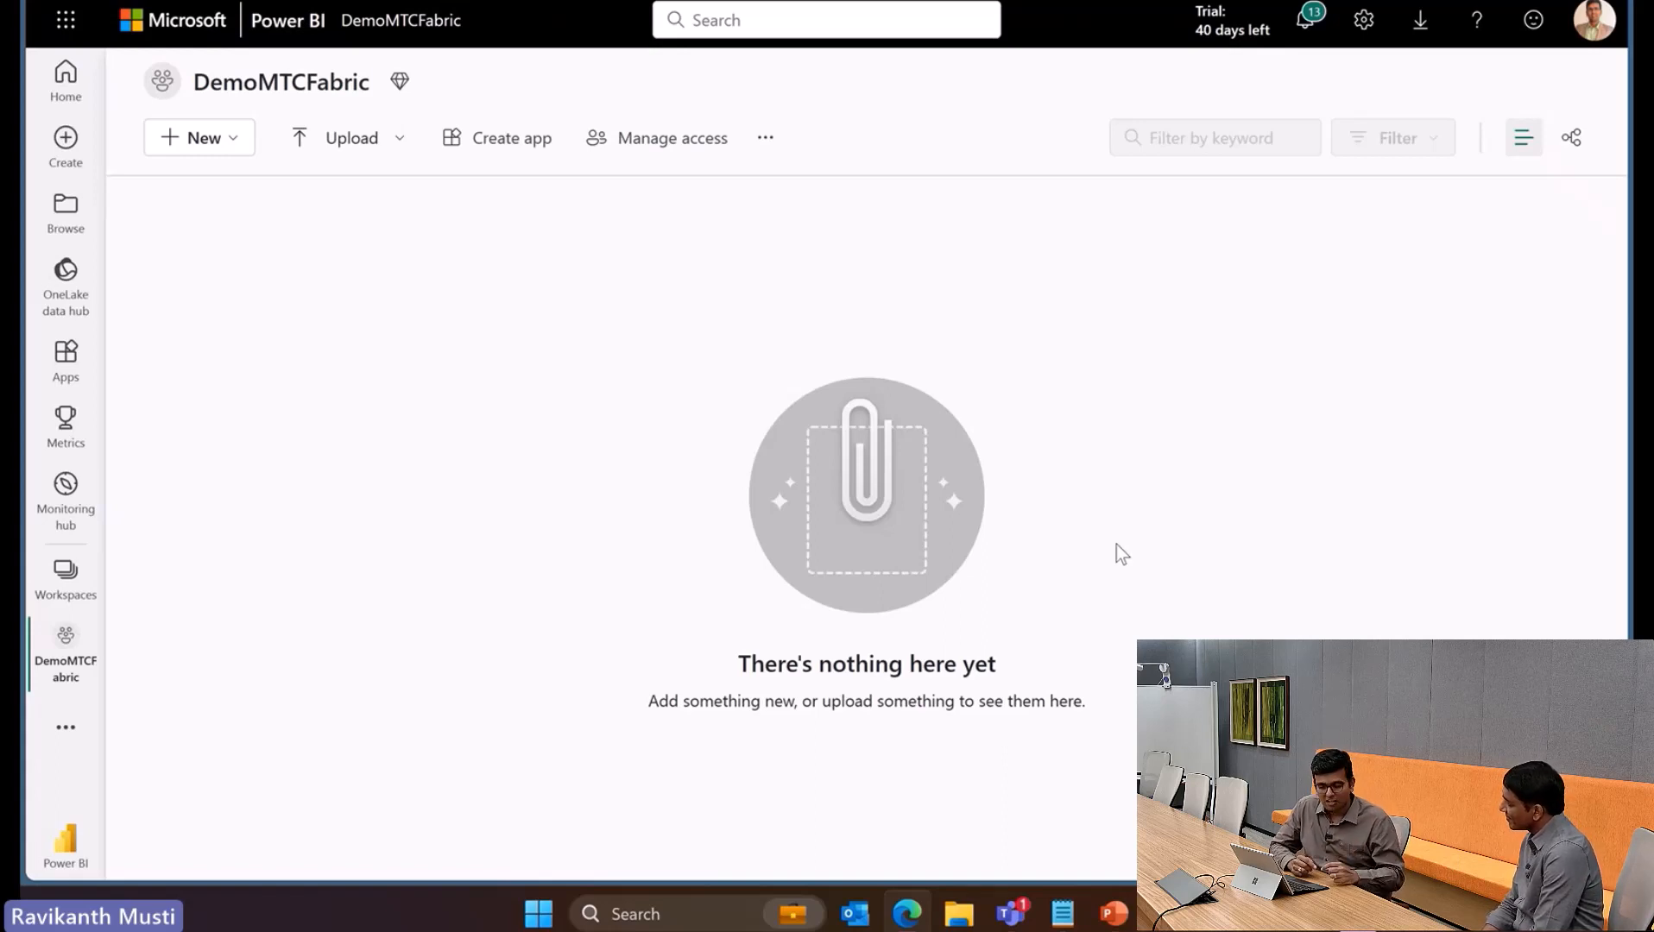
# View all item types available for the new workspace and switch to the Synapse Data Engineering experience
pyautogui.click(214, 140)
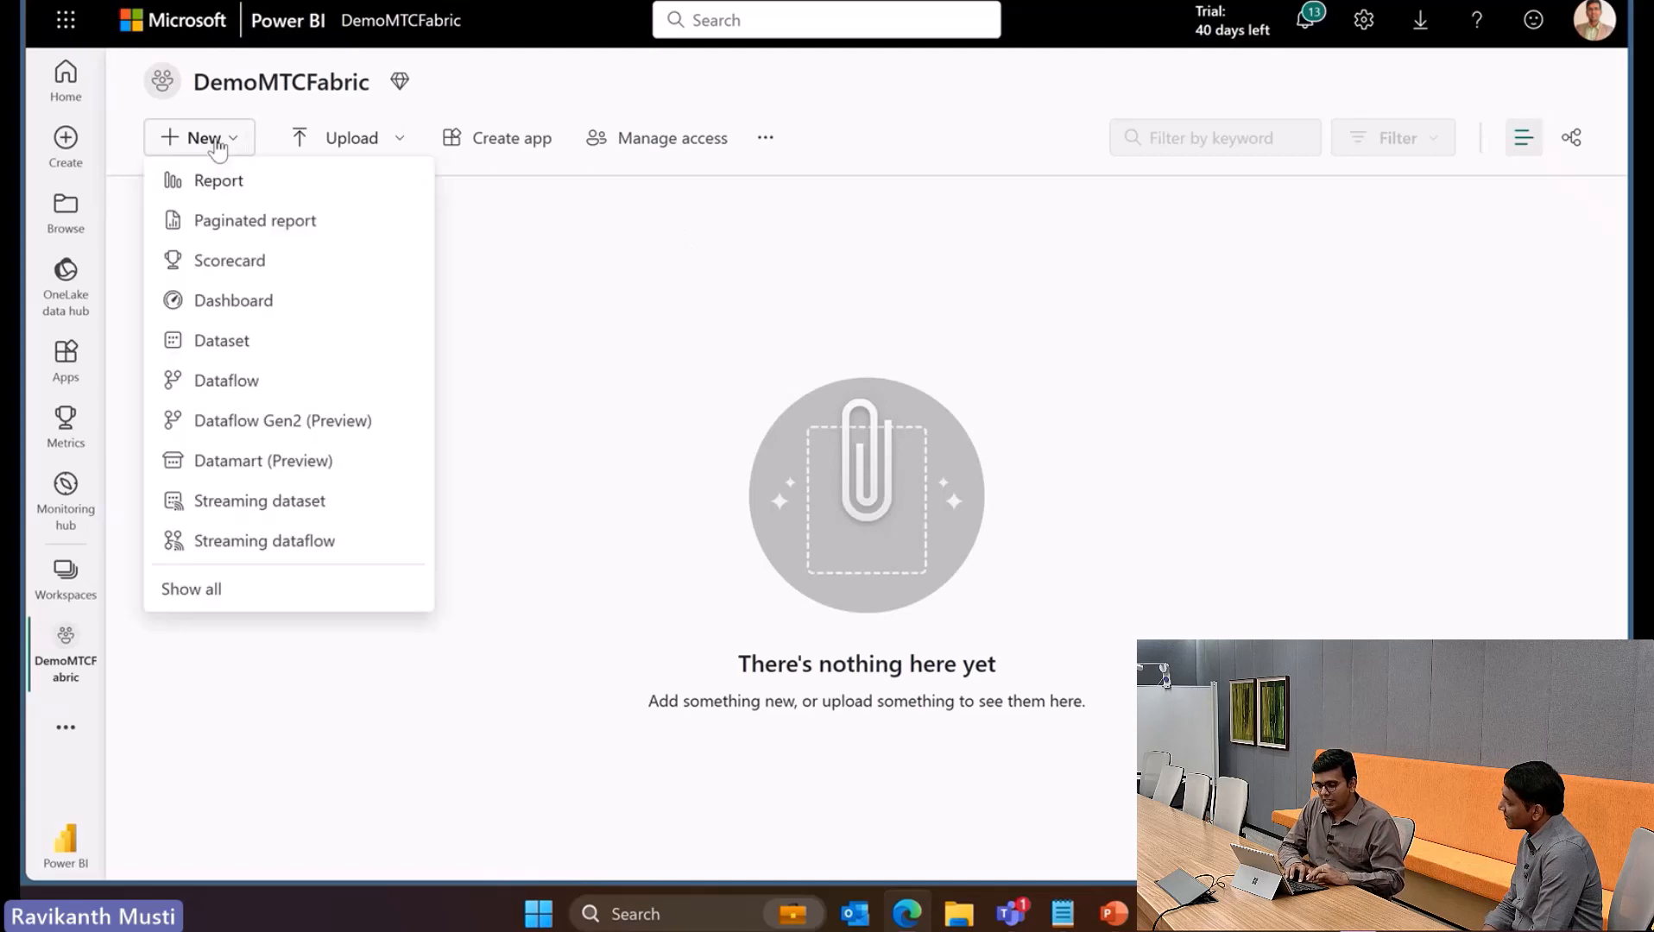
pyautogui.click(195, 595)
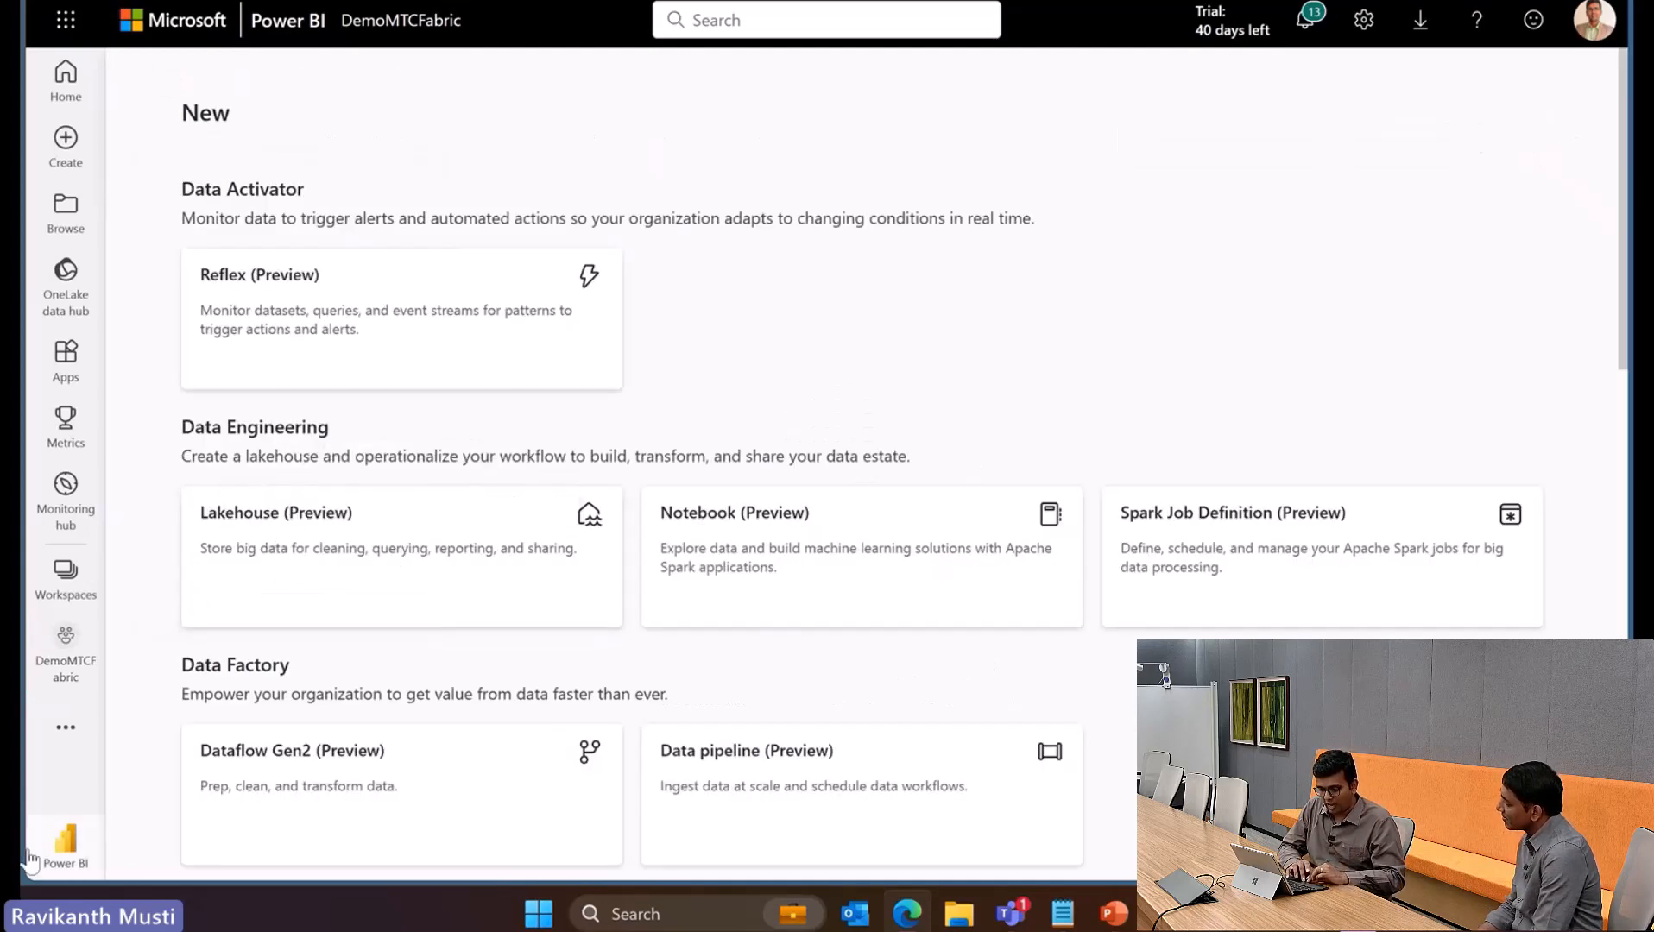
pyautogui.click(68, 850)
pyautogui.click(151, 741)
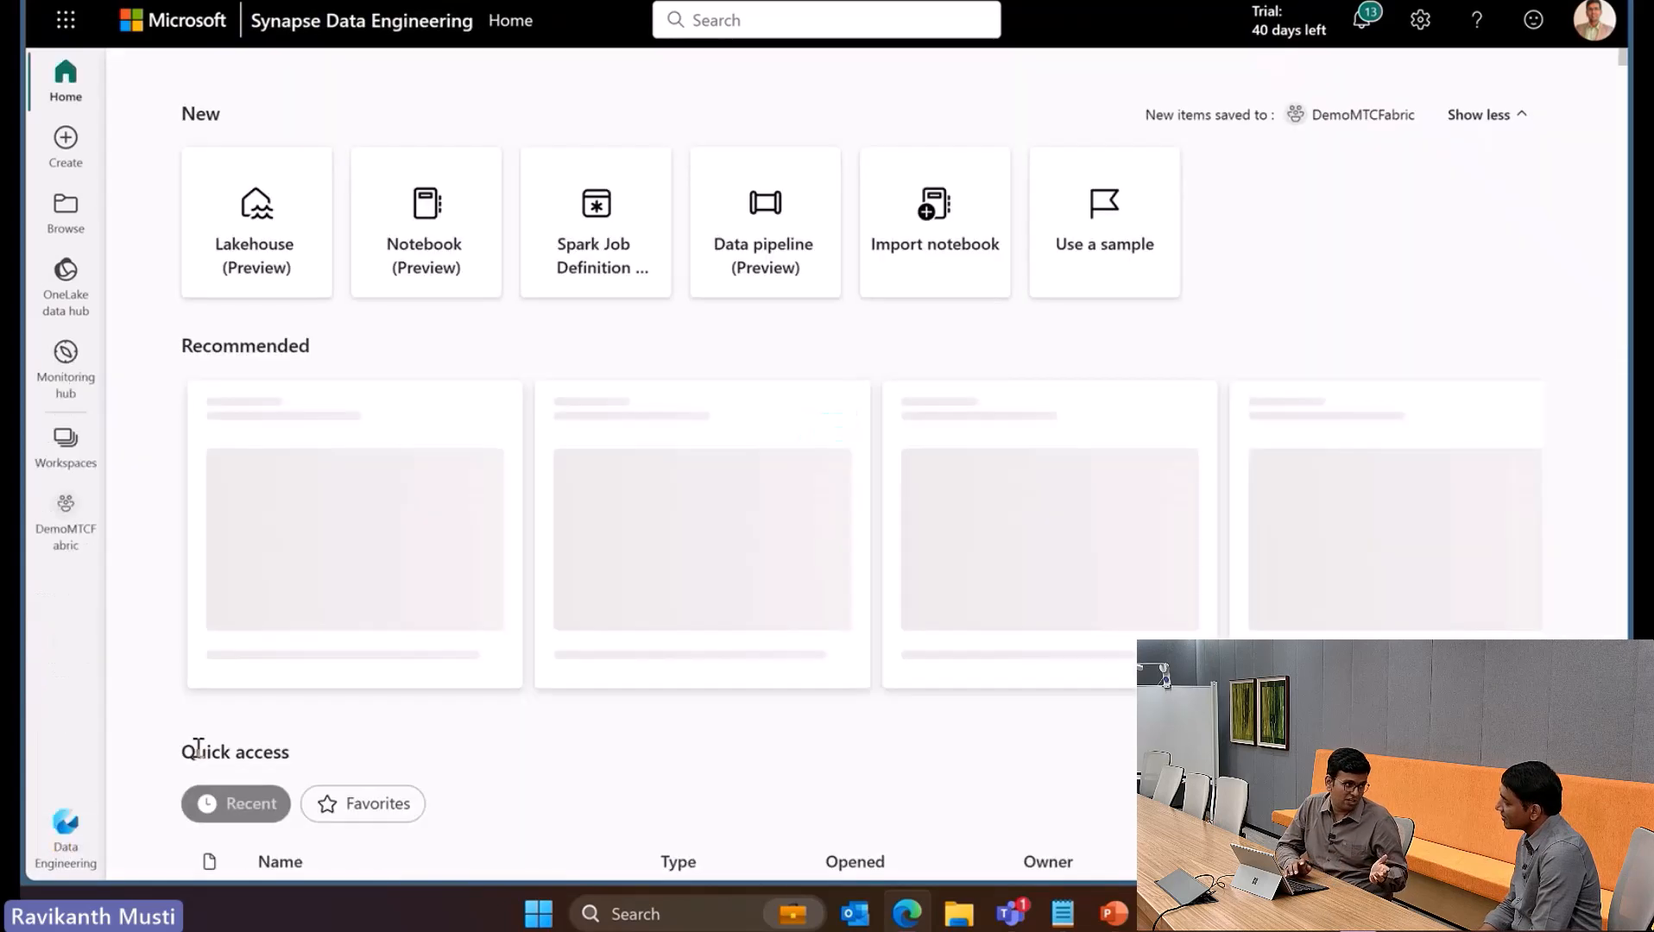
# Create a new lakehouse named wwilakehouse in the DemoMTCFabric workspace
pyautogui.click(283, 216)
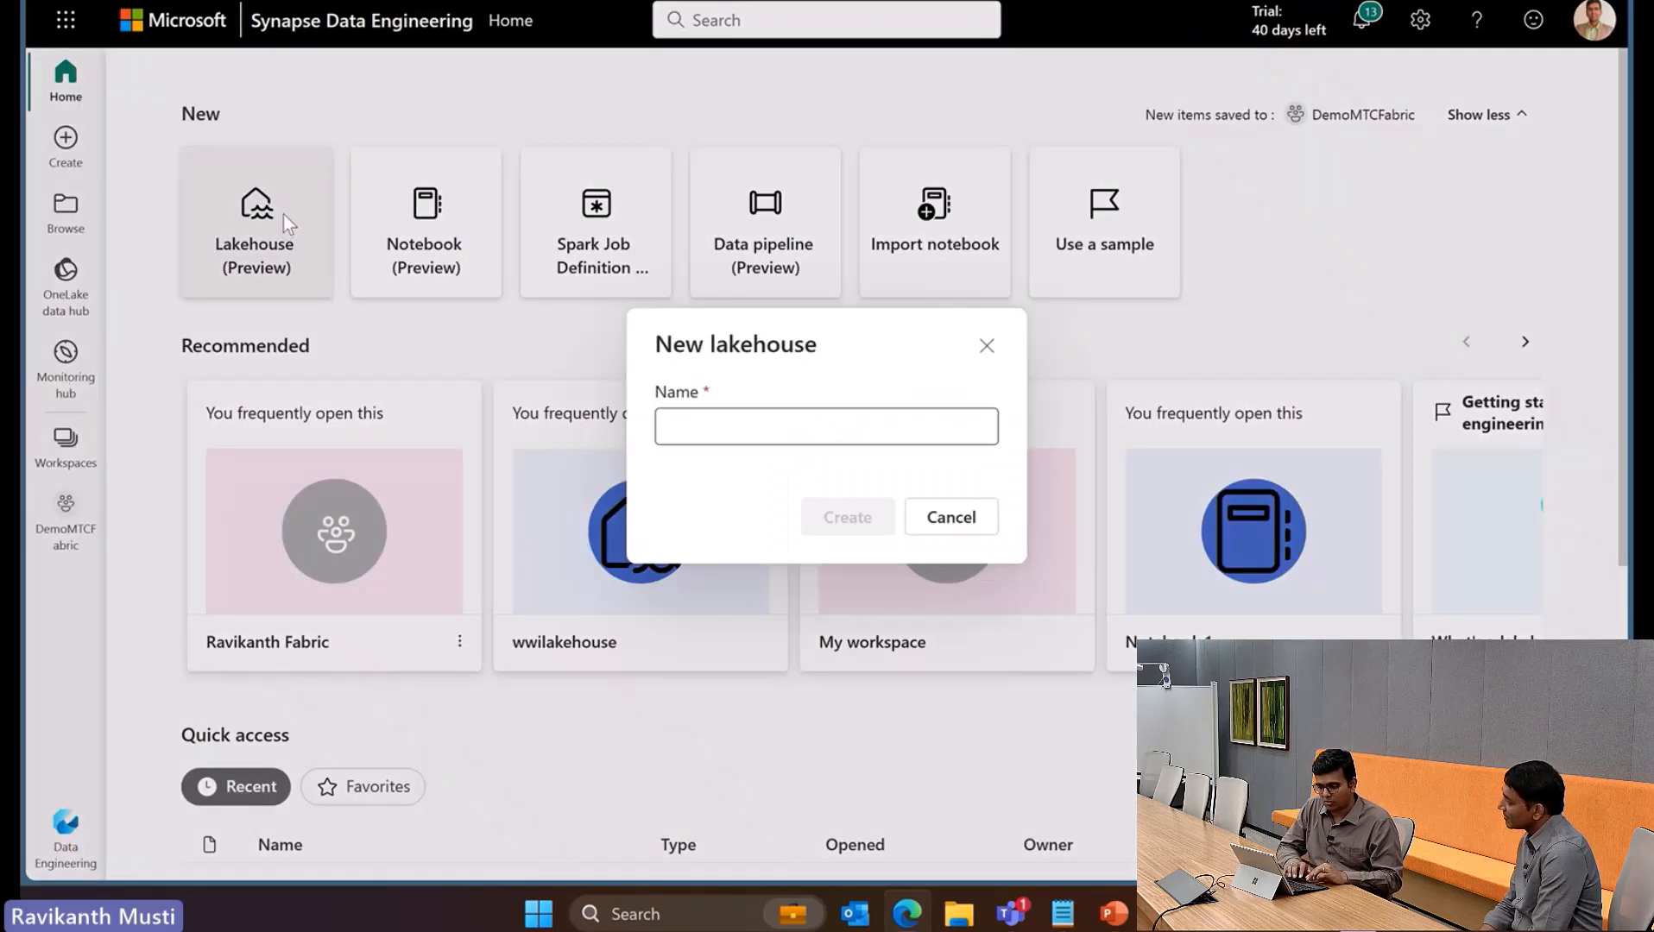
pyautogui.write('w')
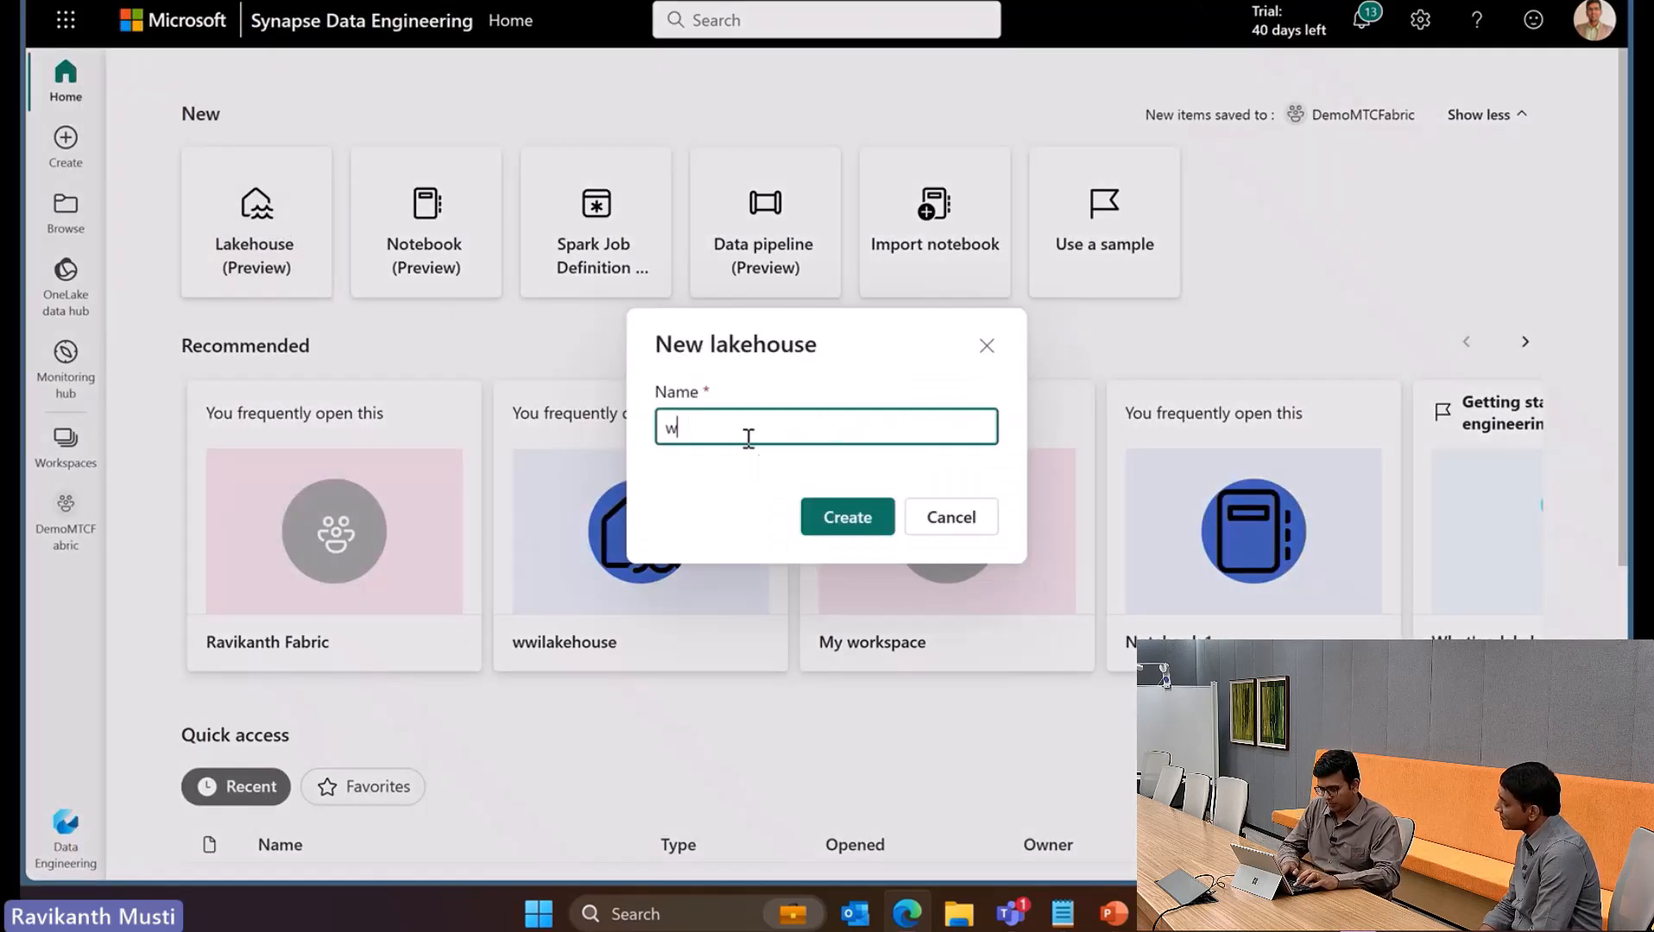
pyautogui.write('wilake')
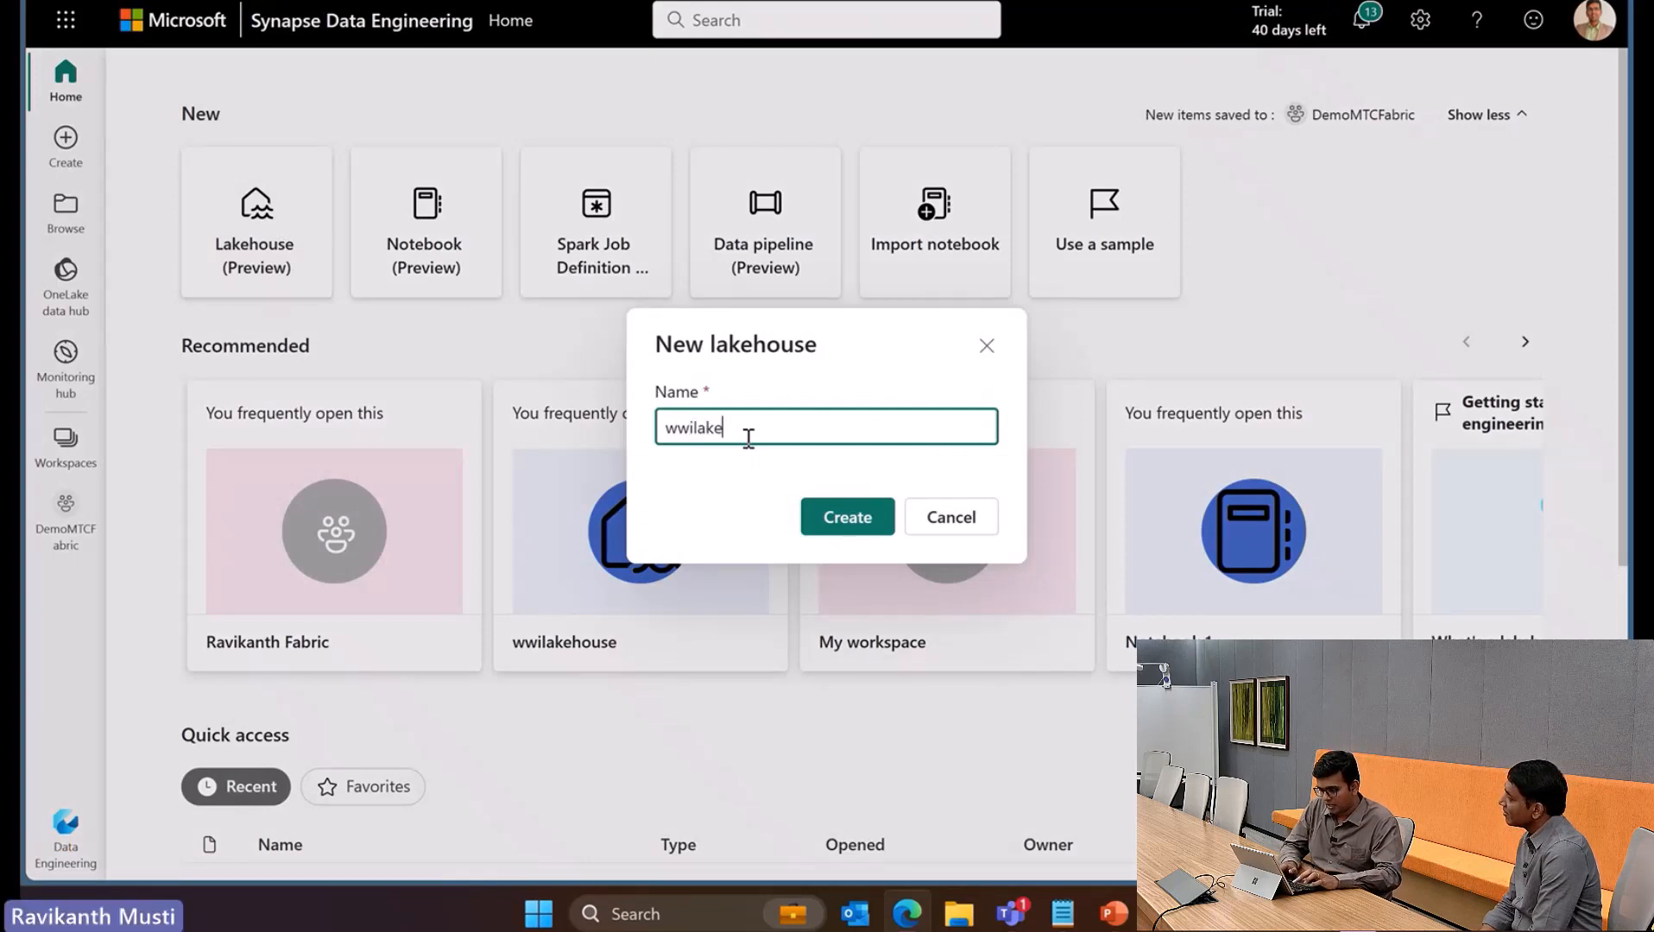
pyautogui.press('BackSpace')
pyautogui.write('rhouse')
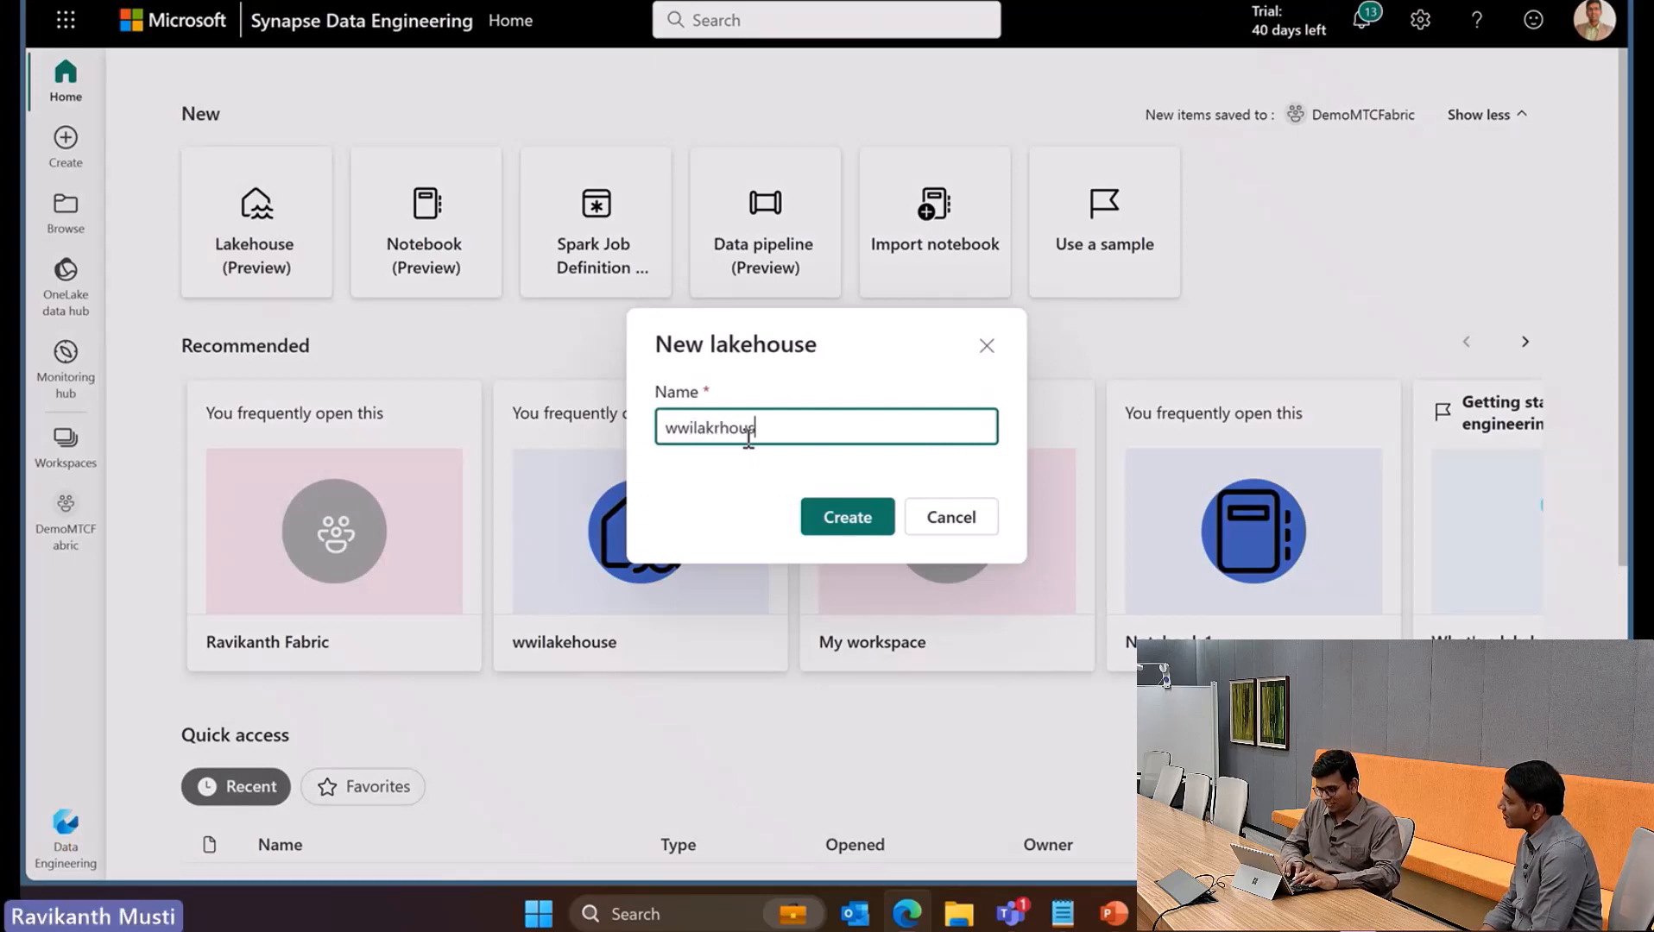
pyautogui.press('BackSpace')
pyautogui.press('BackSpace')
pyautogui.press('BackSpace')
pyautogui.press('BackSpace')
pyautogui.press('BackSpace')
pyautogui.press('BackSpace')
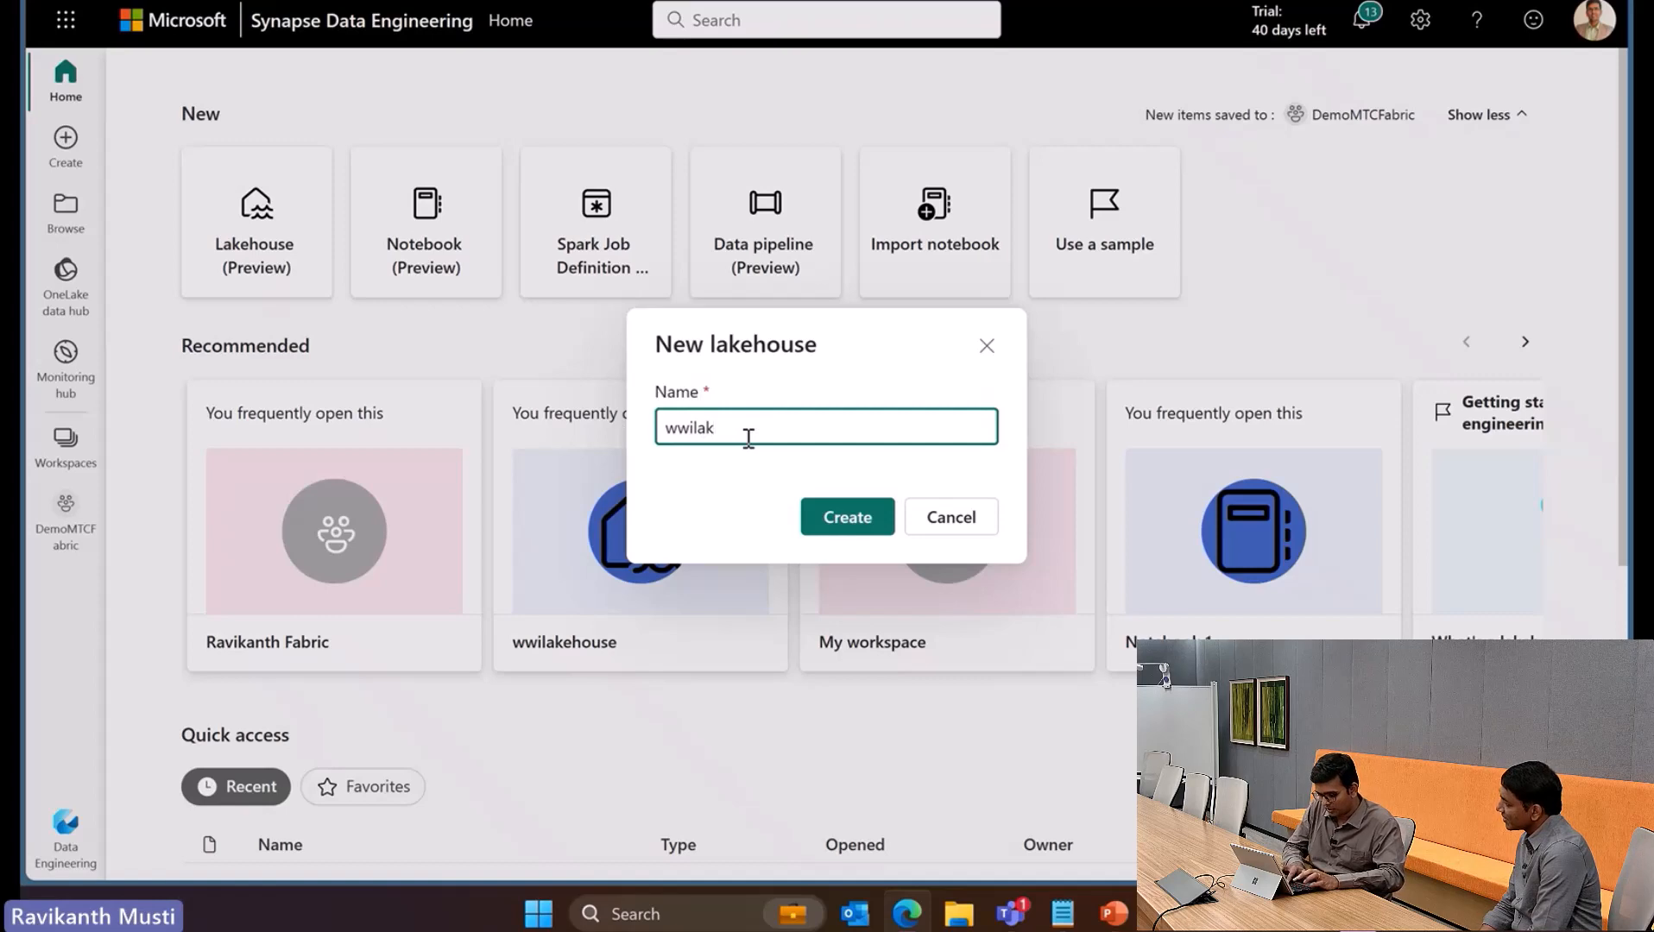
pyautogui.write('ehouse')
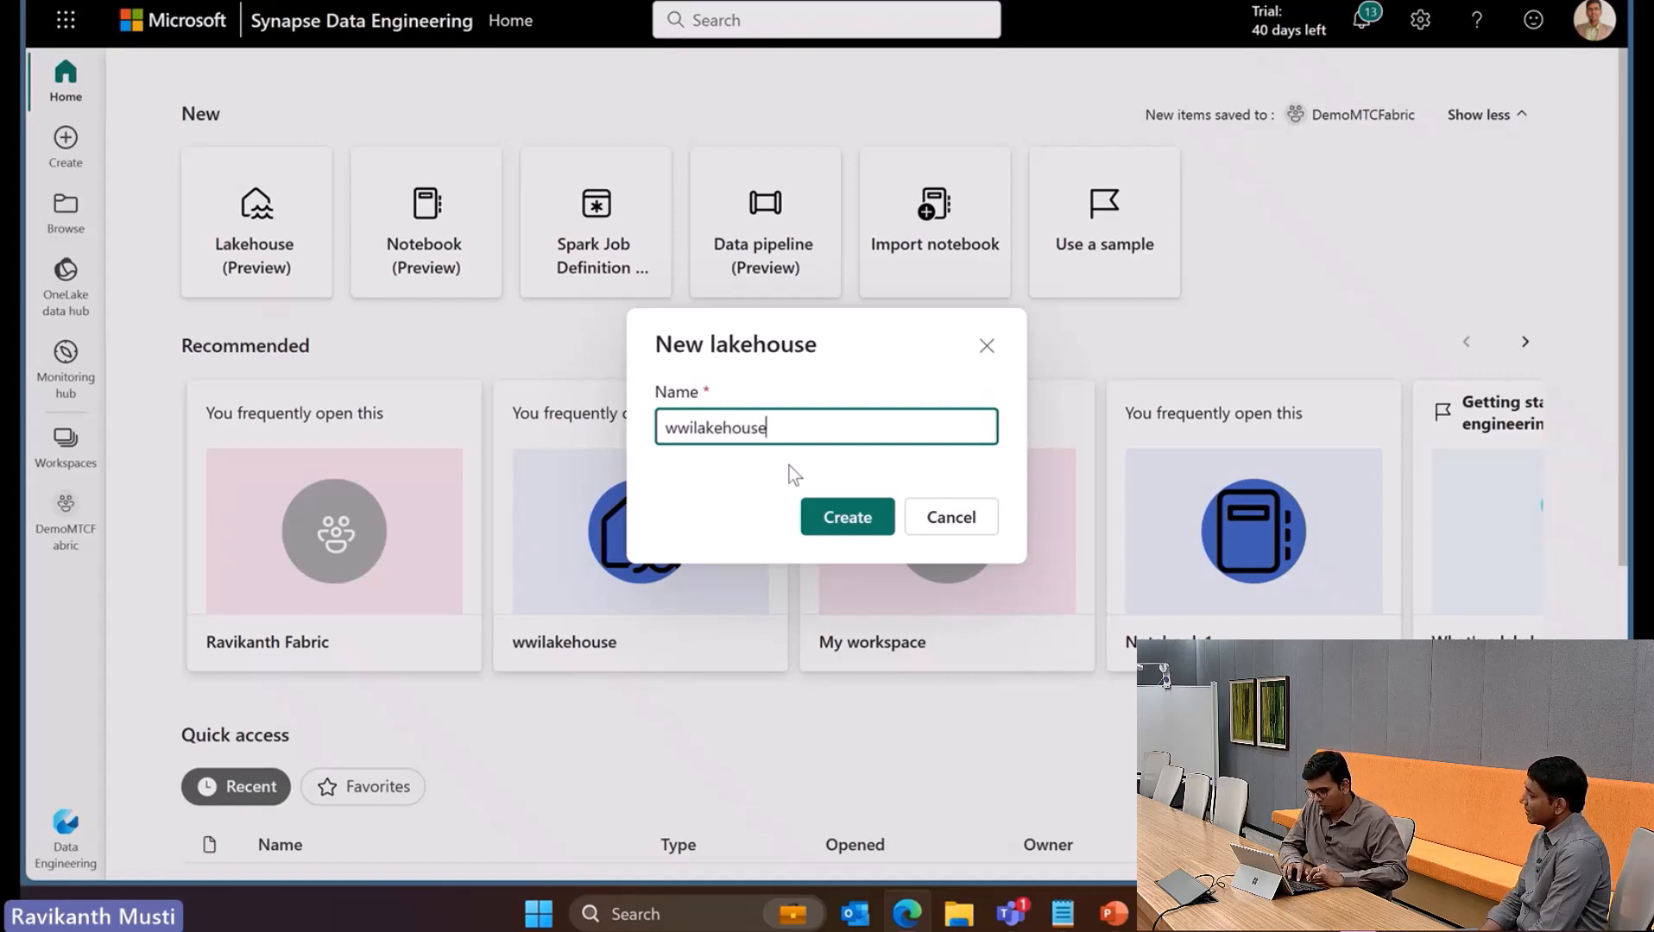
pyautogui.click(845, 516)
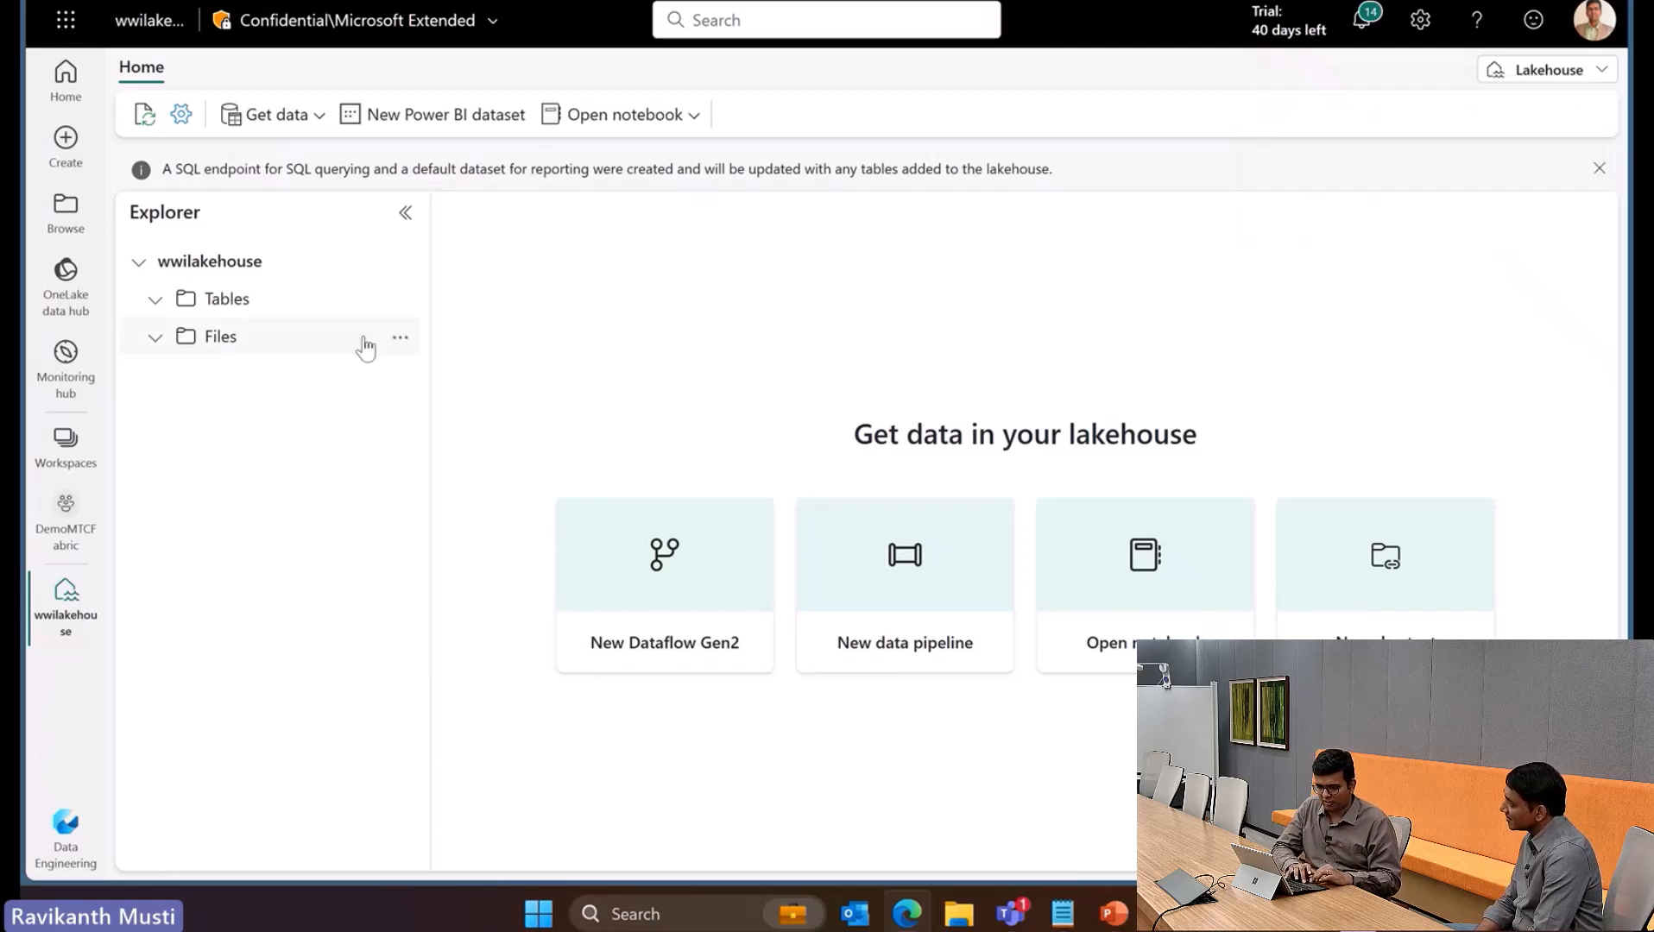
# Start a new shortcut in the lakehouse's Files folder with Azure Data Lake Storage Gen2 as its source
pyautogui.click(401, 340)
pyautogui.click(436, 378)
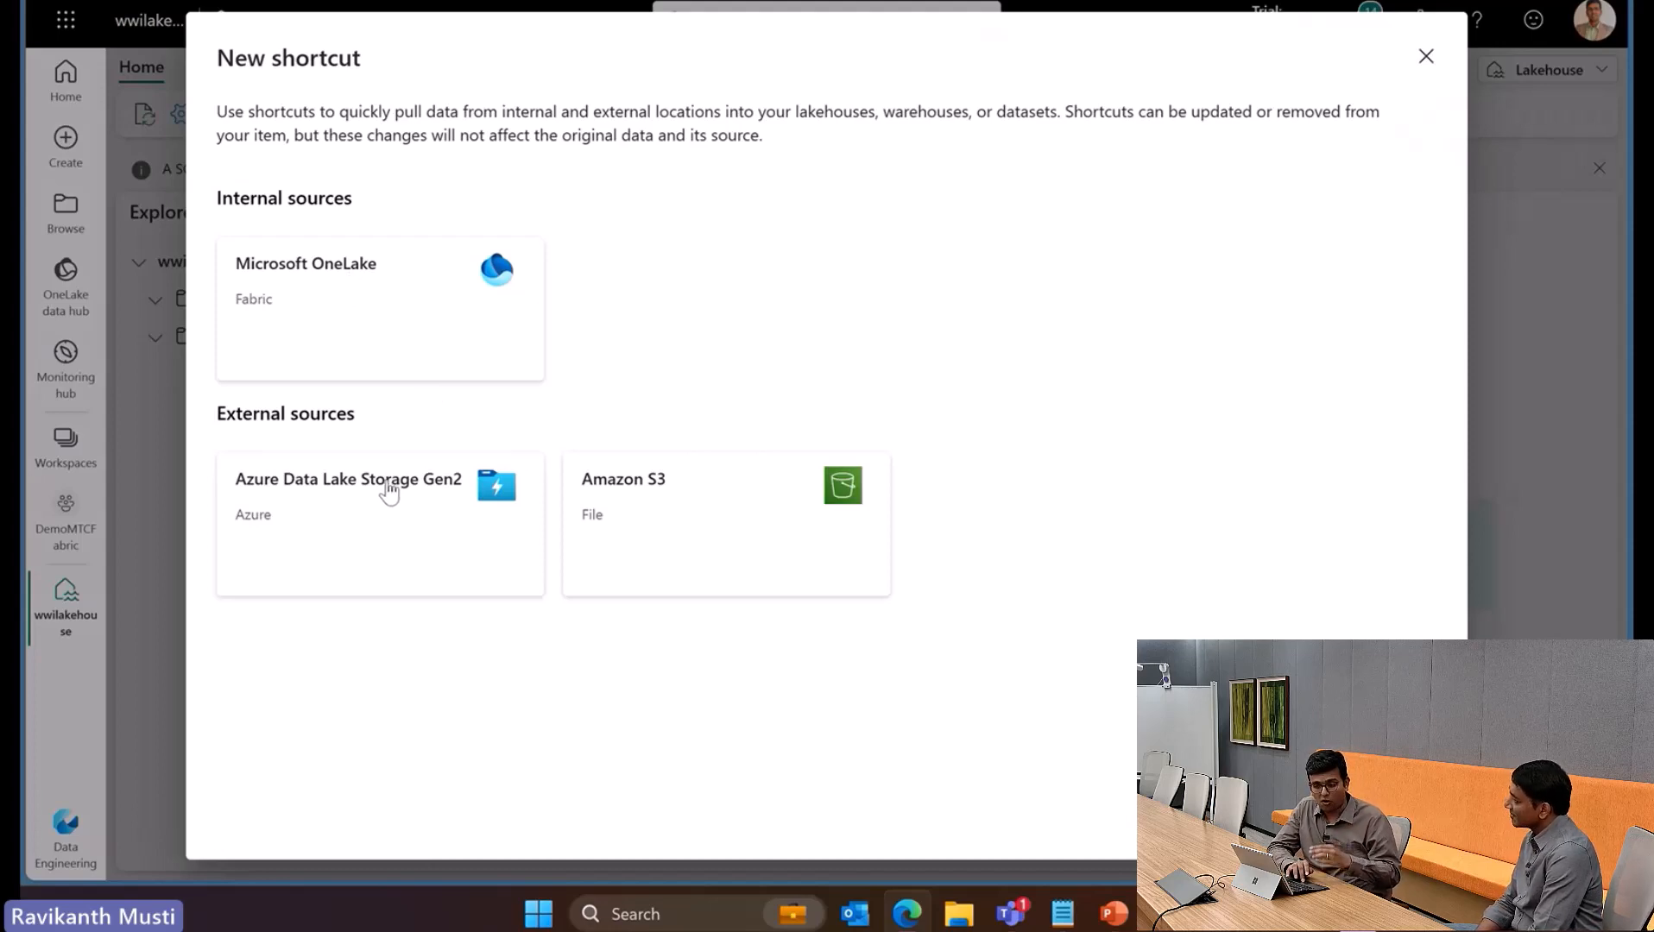
pyautogui.click(405, 537)
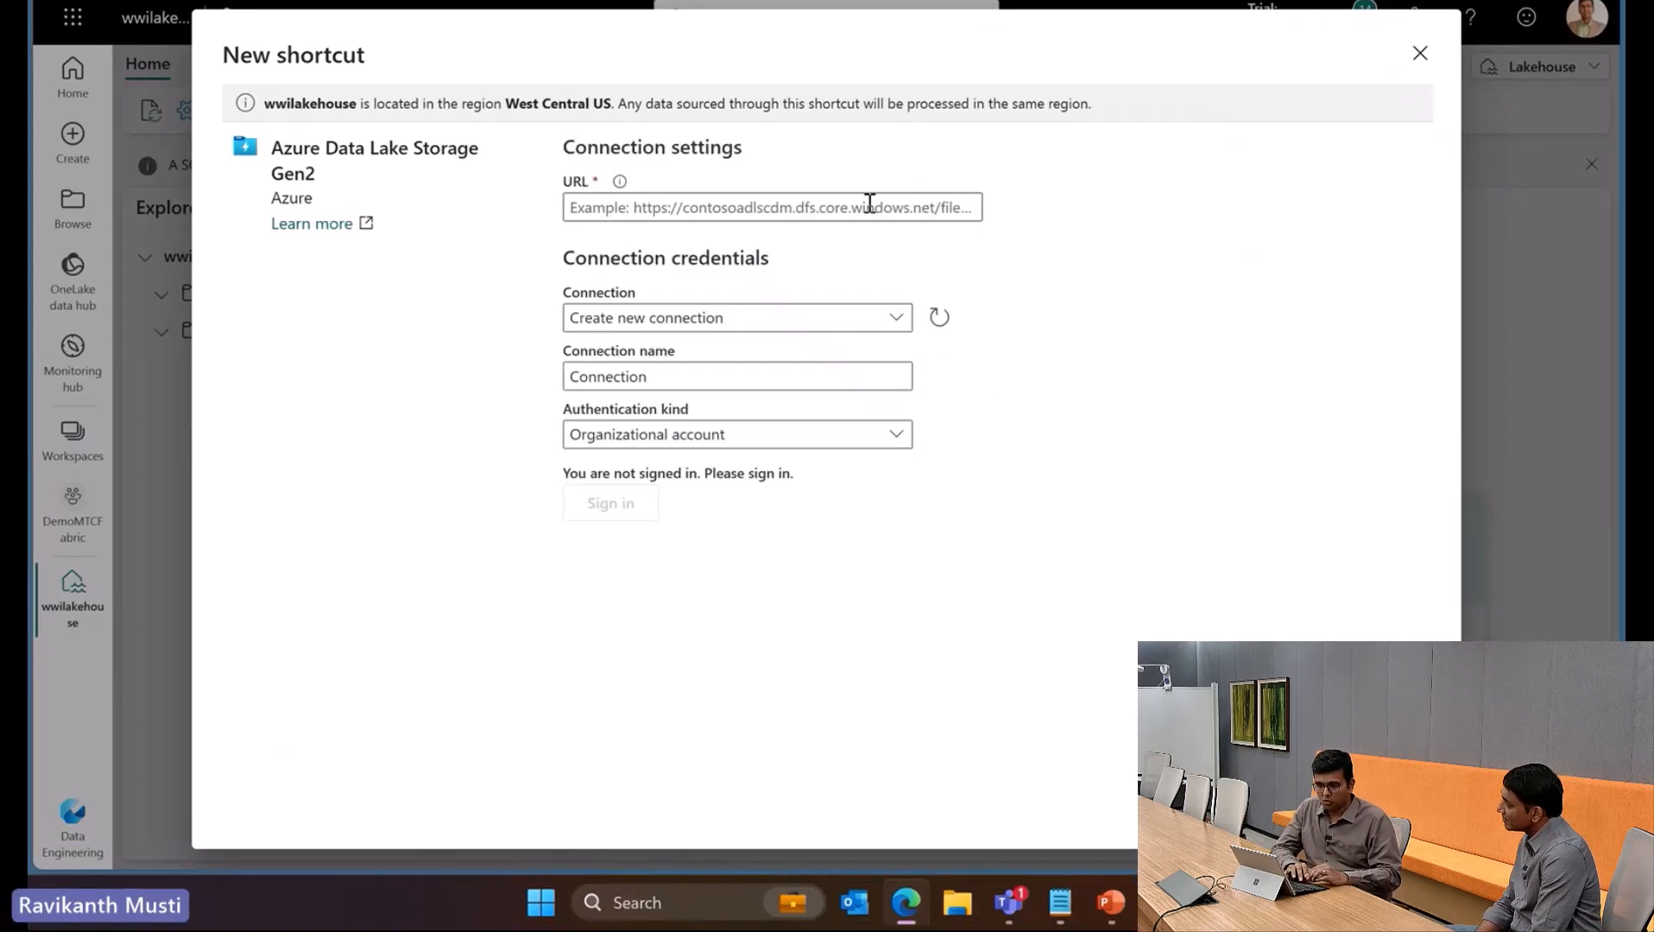
pyautogui.hotkey('alt', 'Tab')
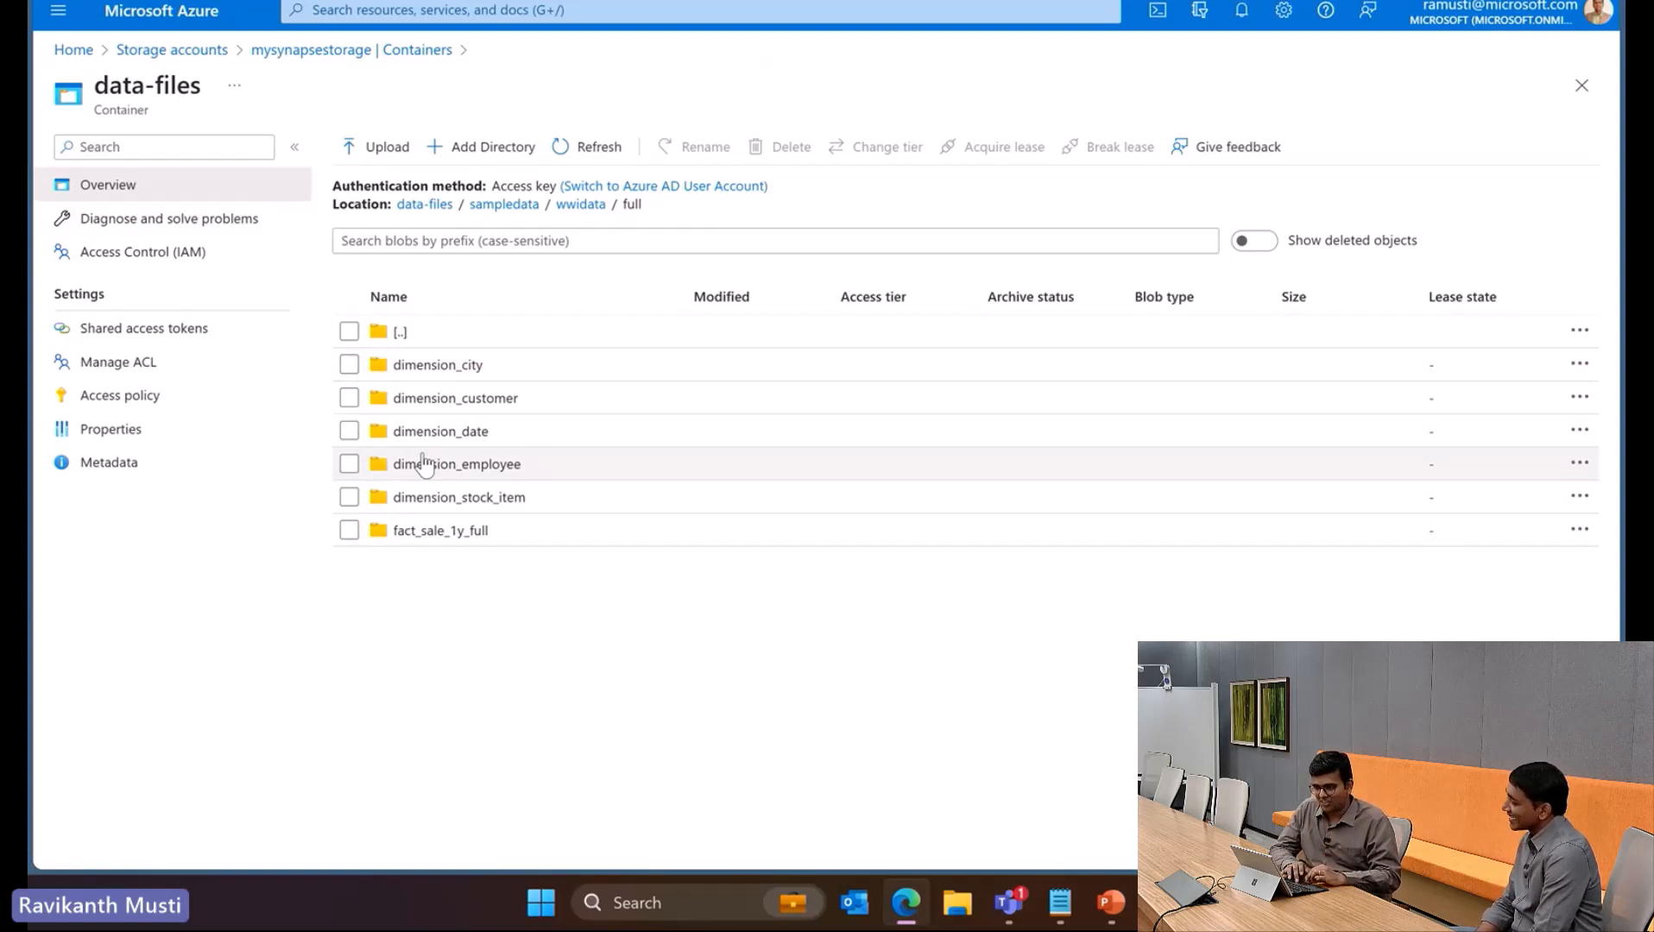
pyautogui.click(615, 1)
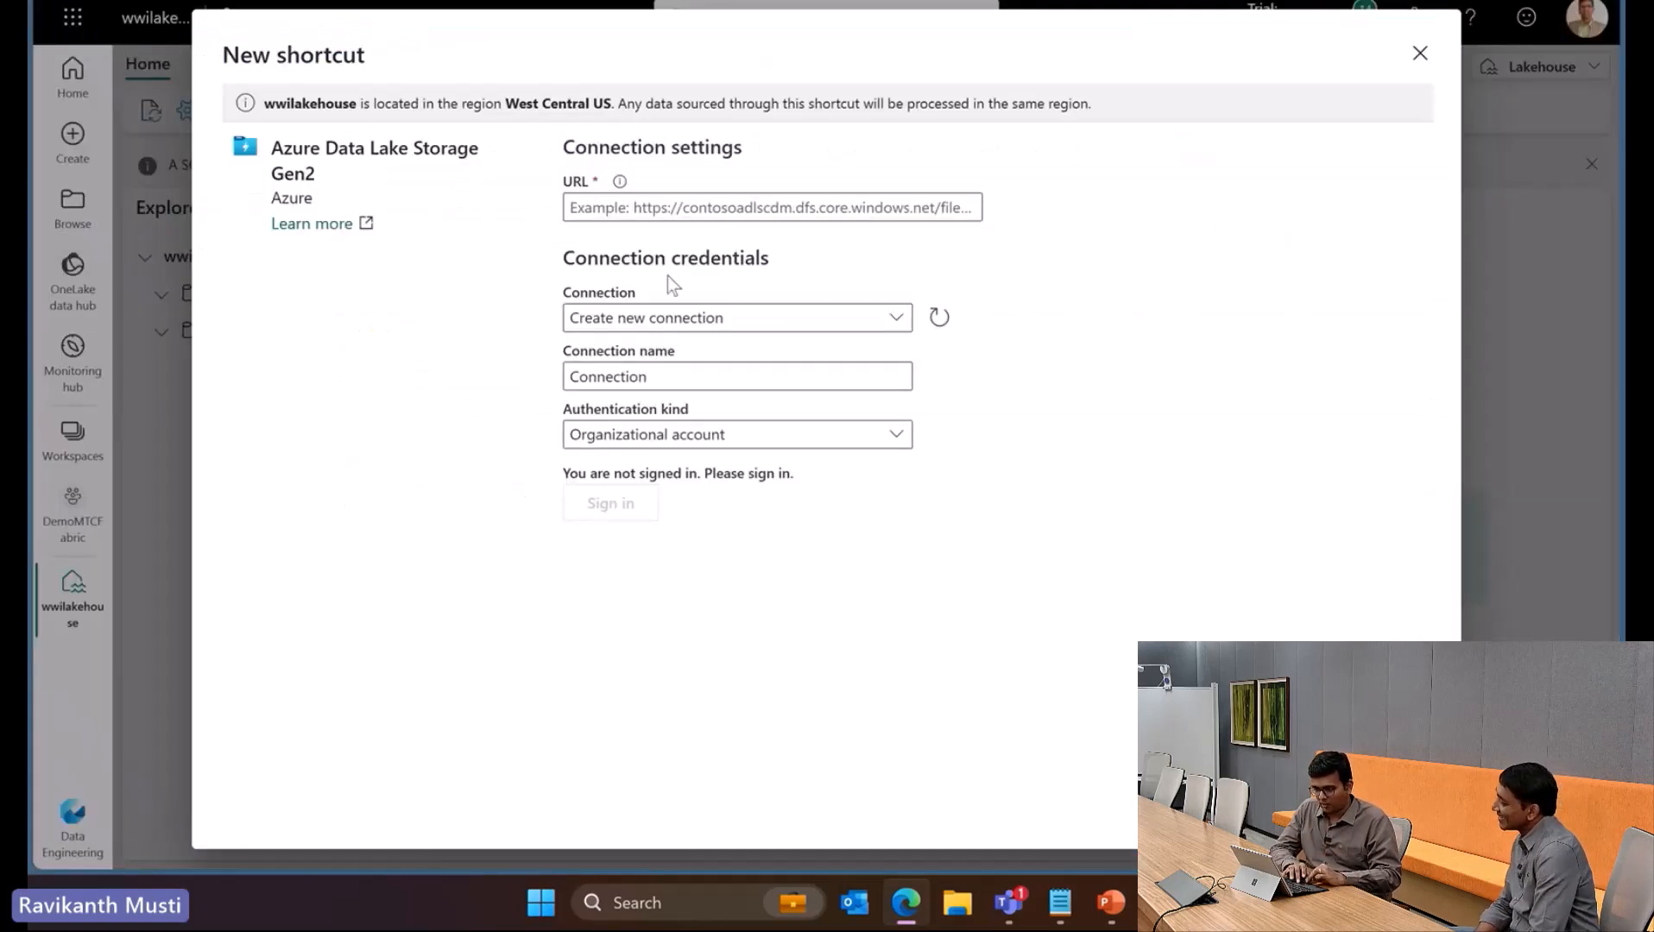
pyautogui.click(707, 205)
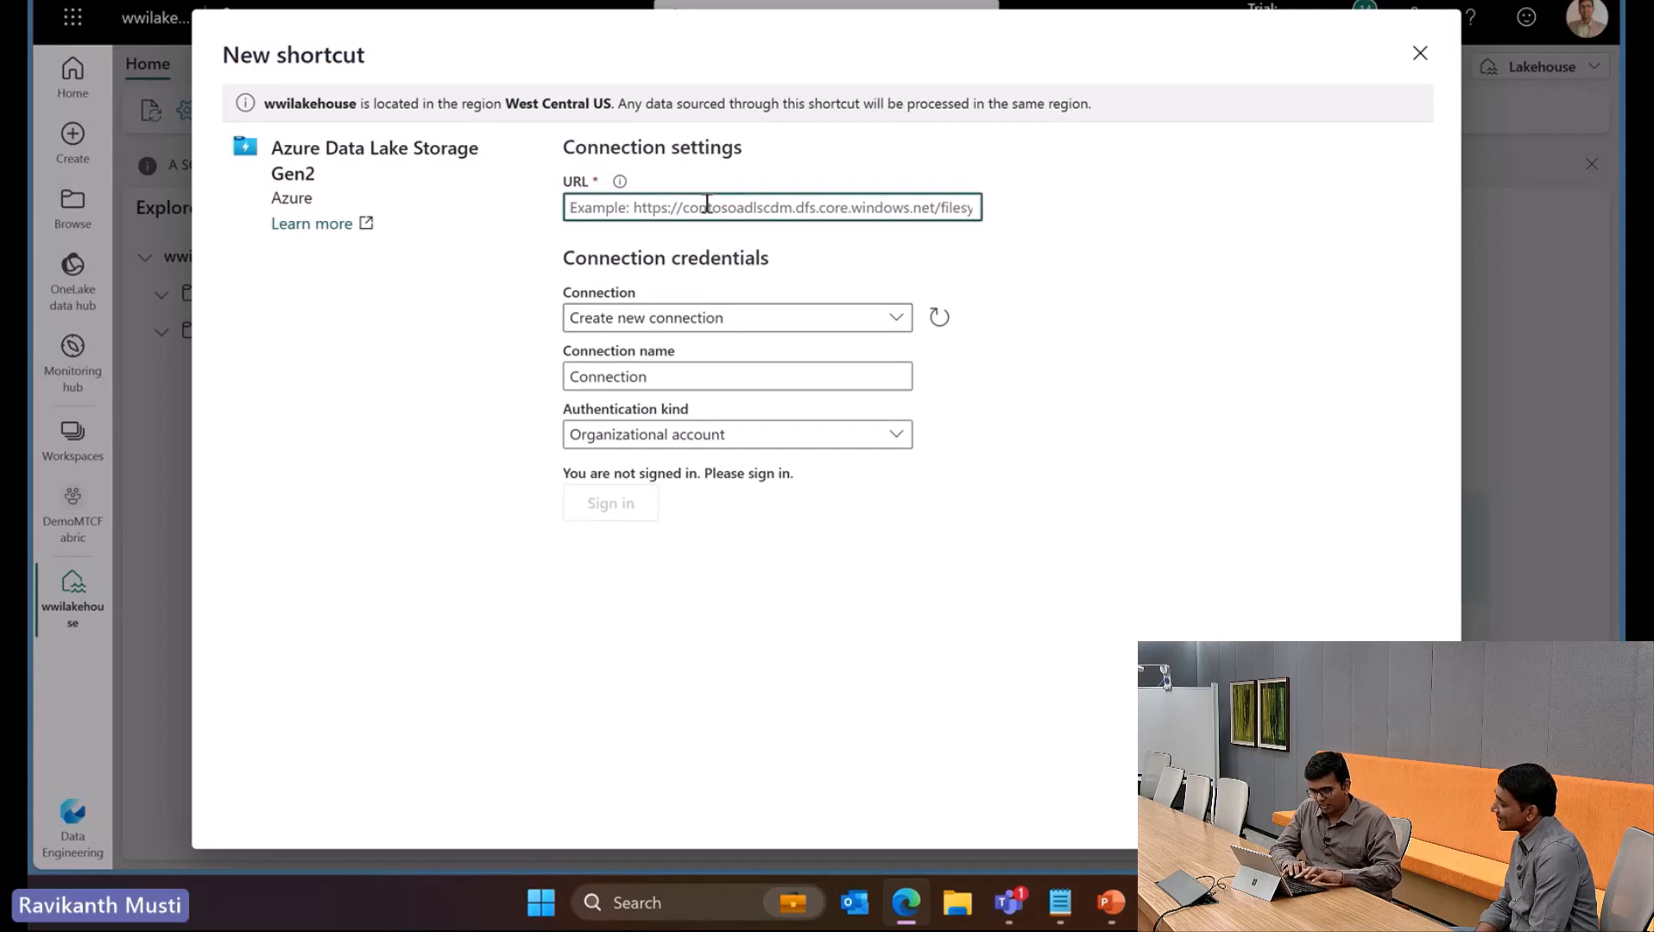
pyautogui.write('https://mysynapsestorage.dfs.core.windows.net/')
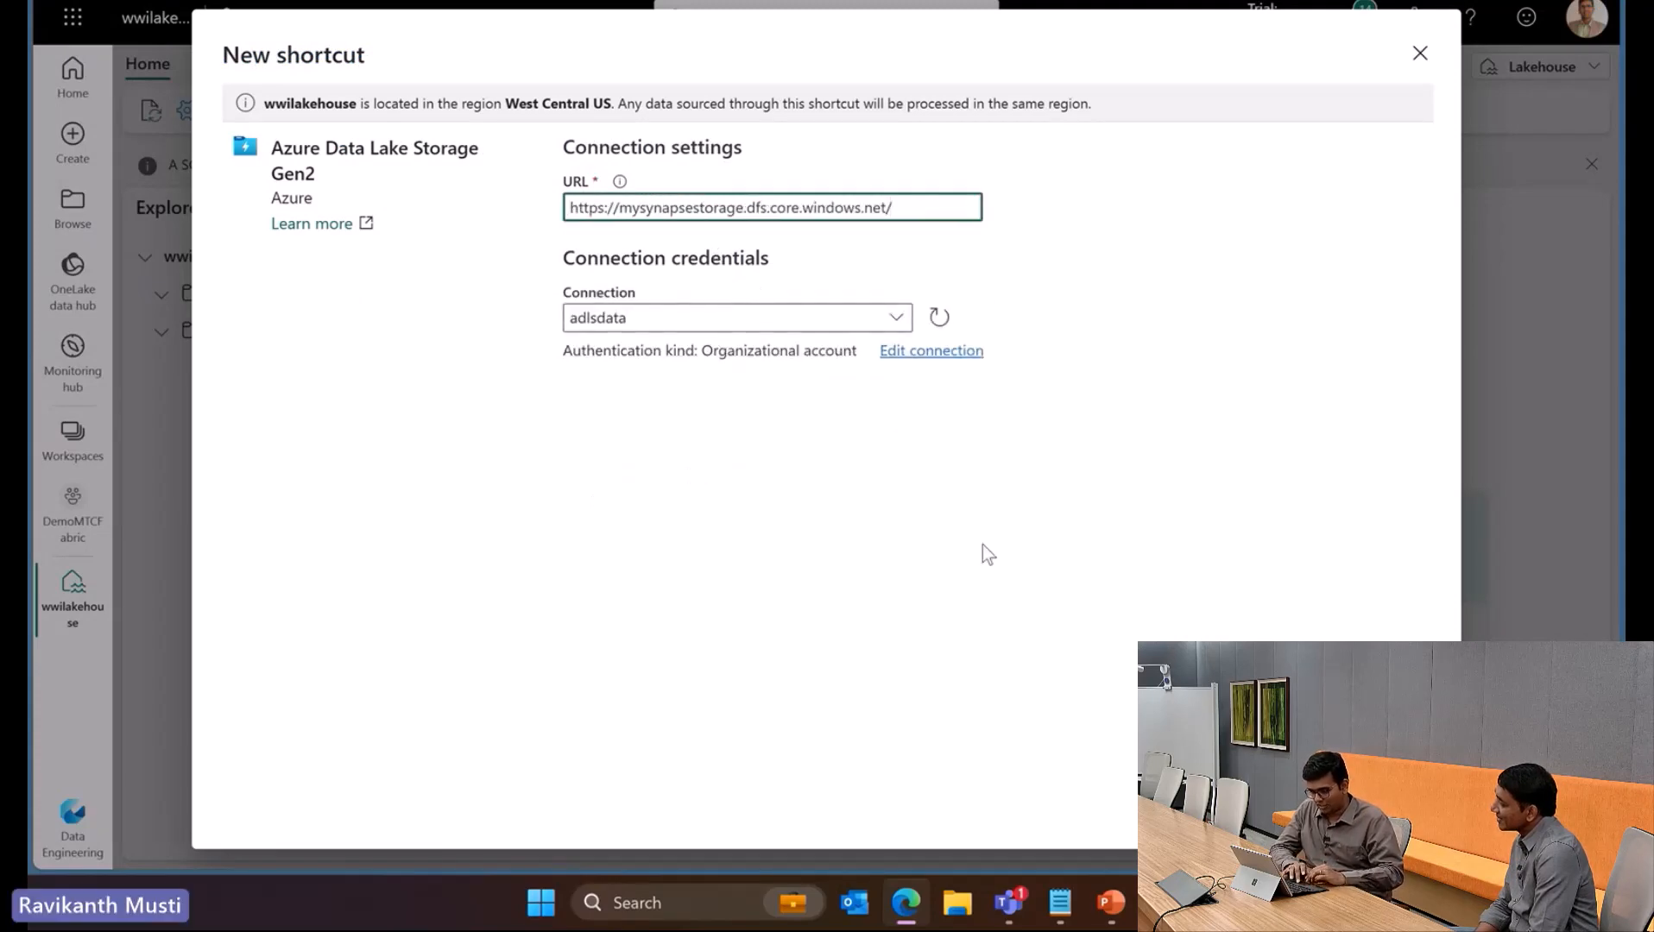
pyautogui.click(1286, 814)
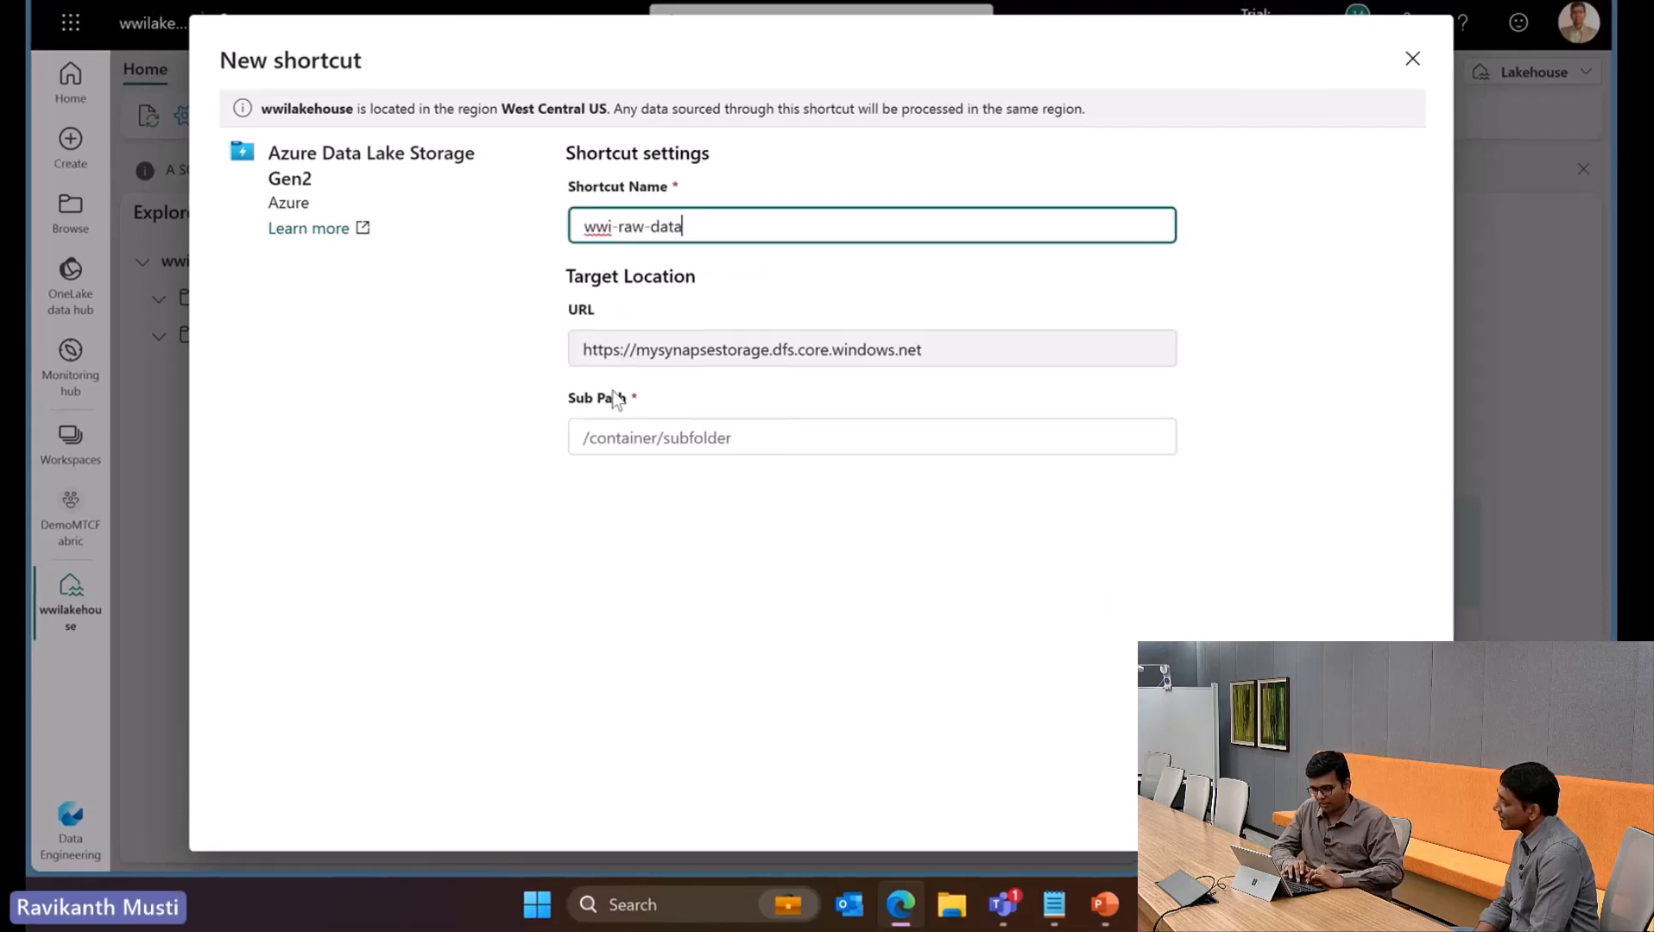
# Create the shortcut as wwi-raw-data with sub path /data-files/sampledata/wwidata/ and expand it down to the contents of its full folder
pyautogui.press('Tab')
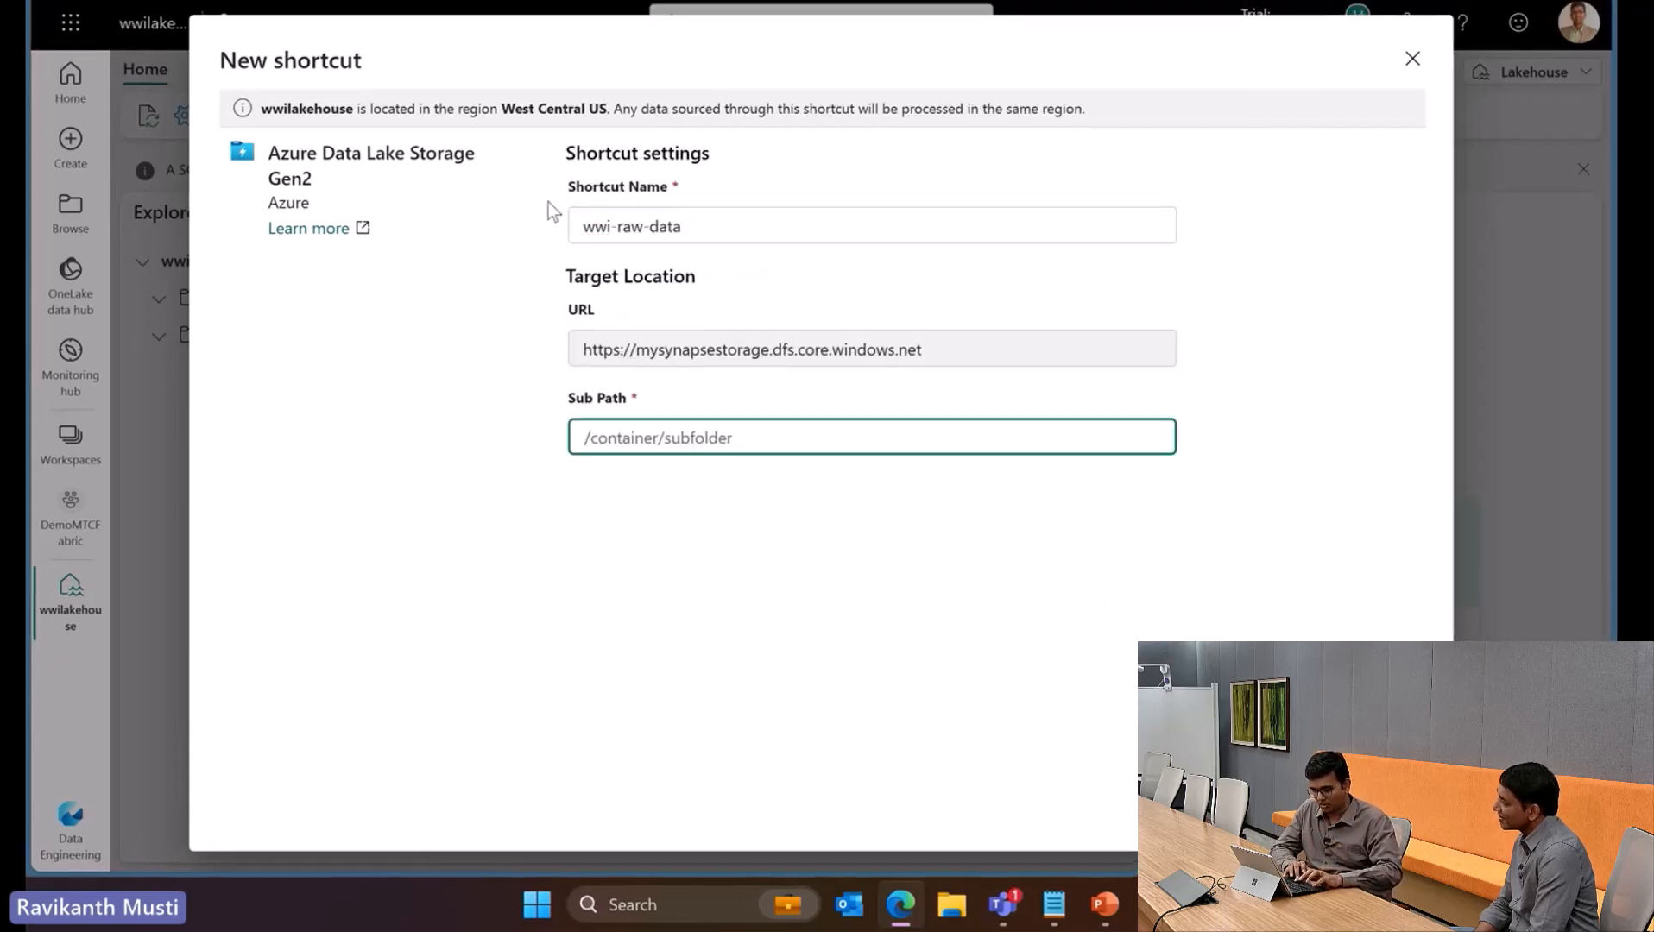
pyautogui.write('/data-files/sampledata/wwidata/')
pyautogui.press('Tab')
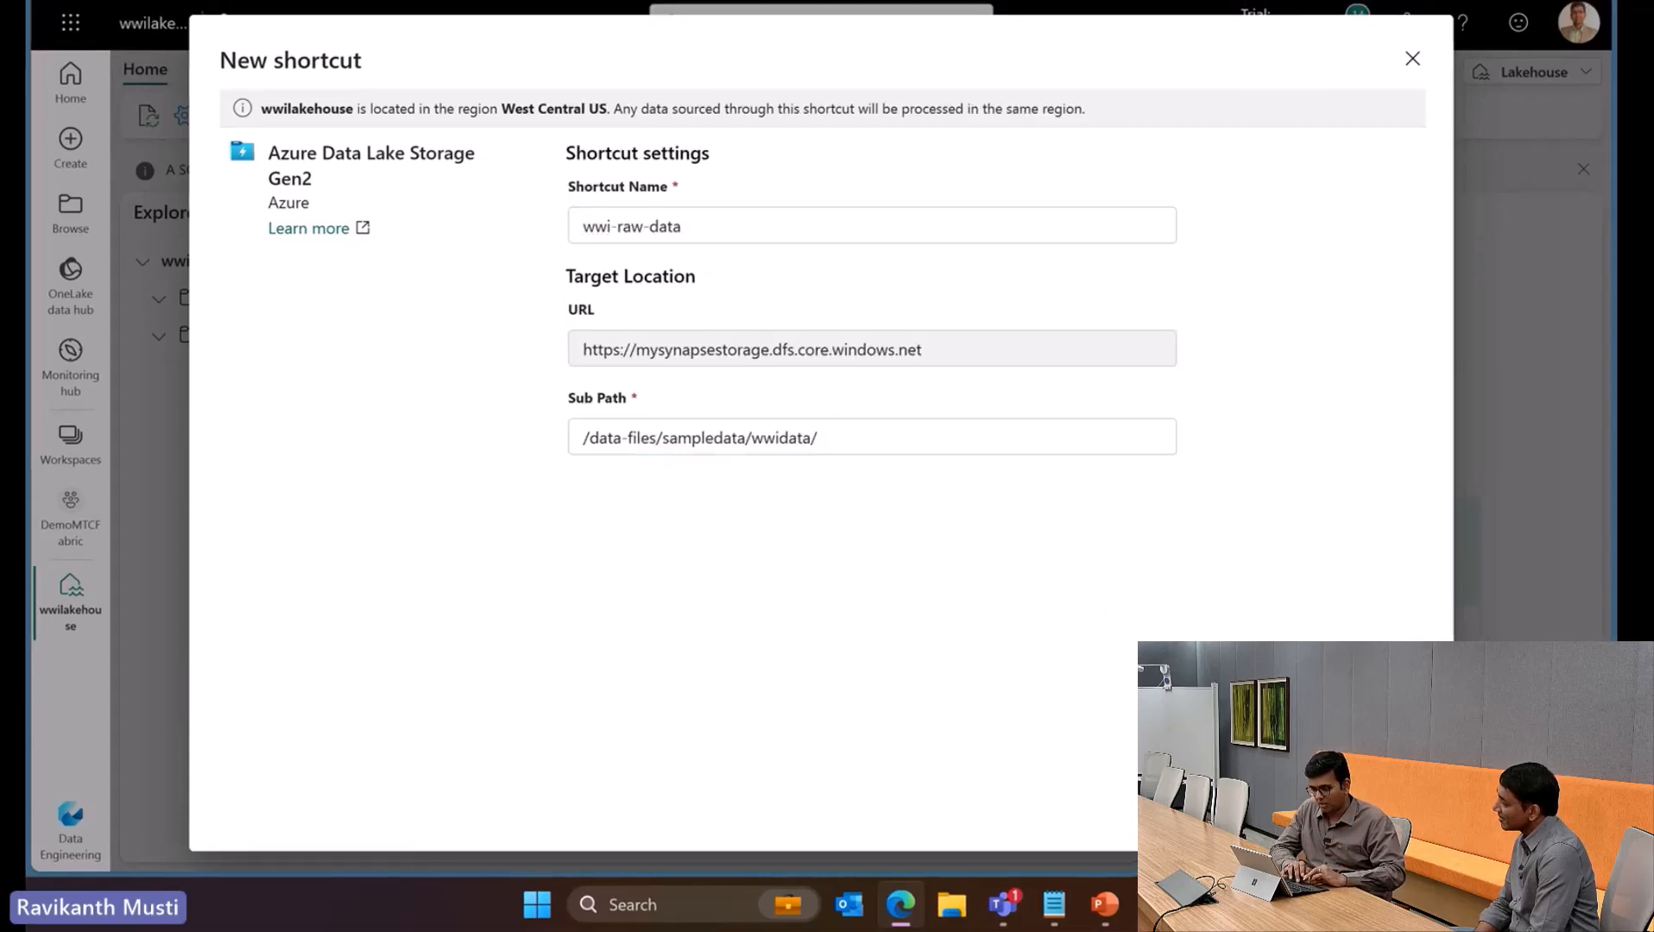
pyautogui.press('Return')
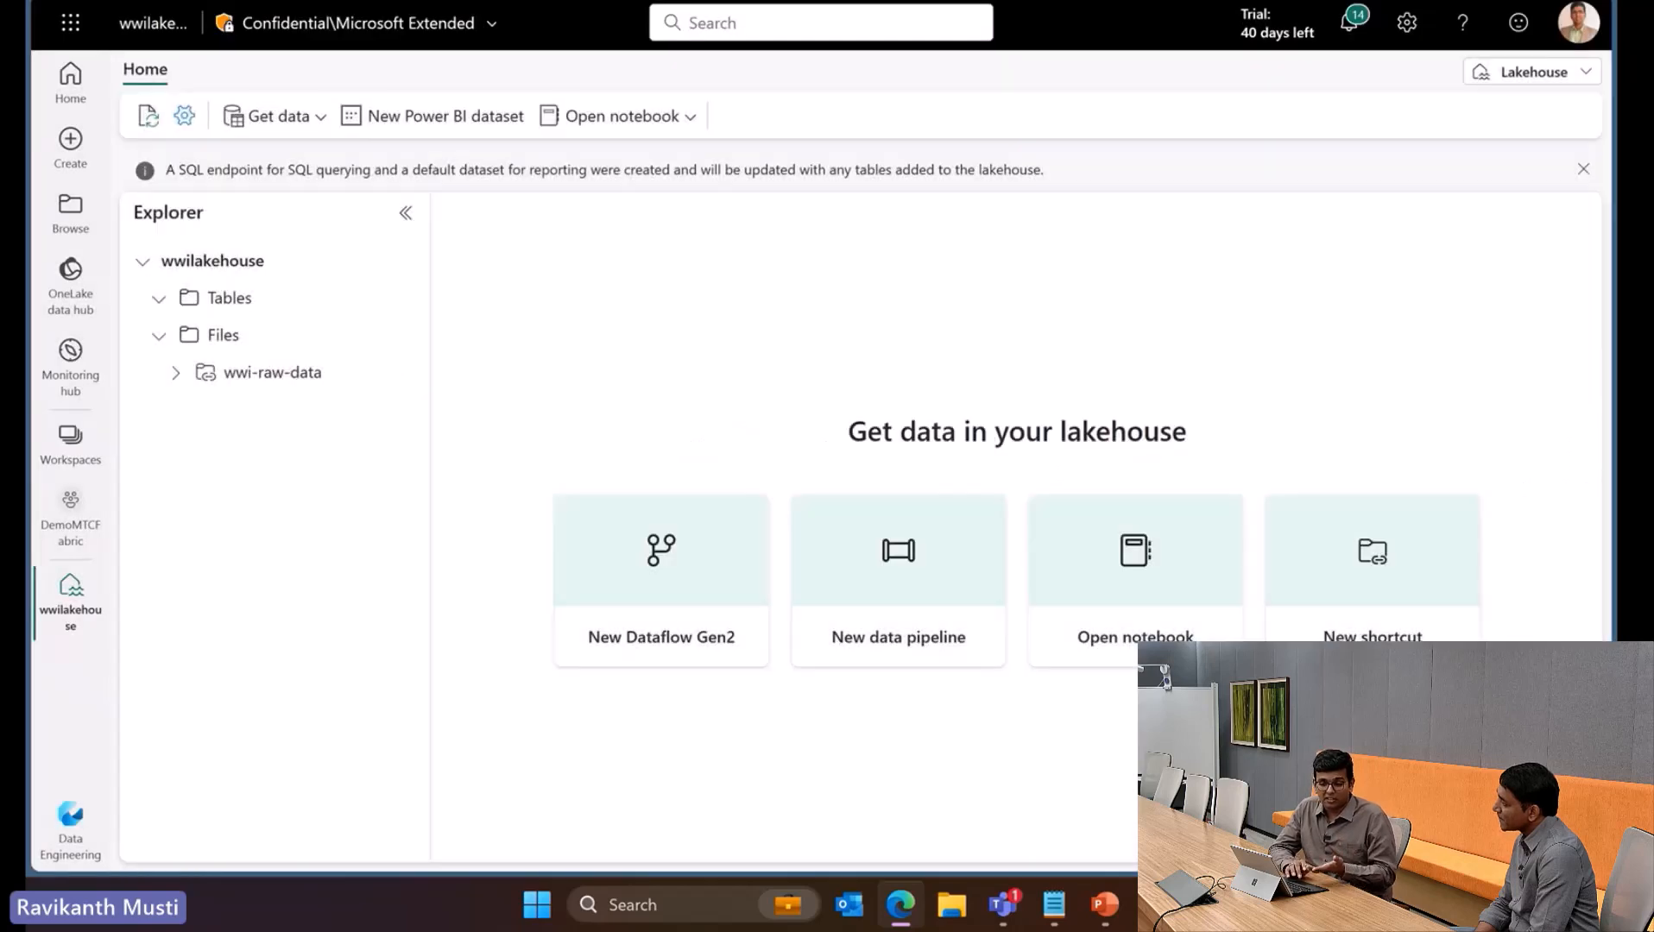
pyautogui.click(175, 373)
pyautogui.click(194, 411)
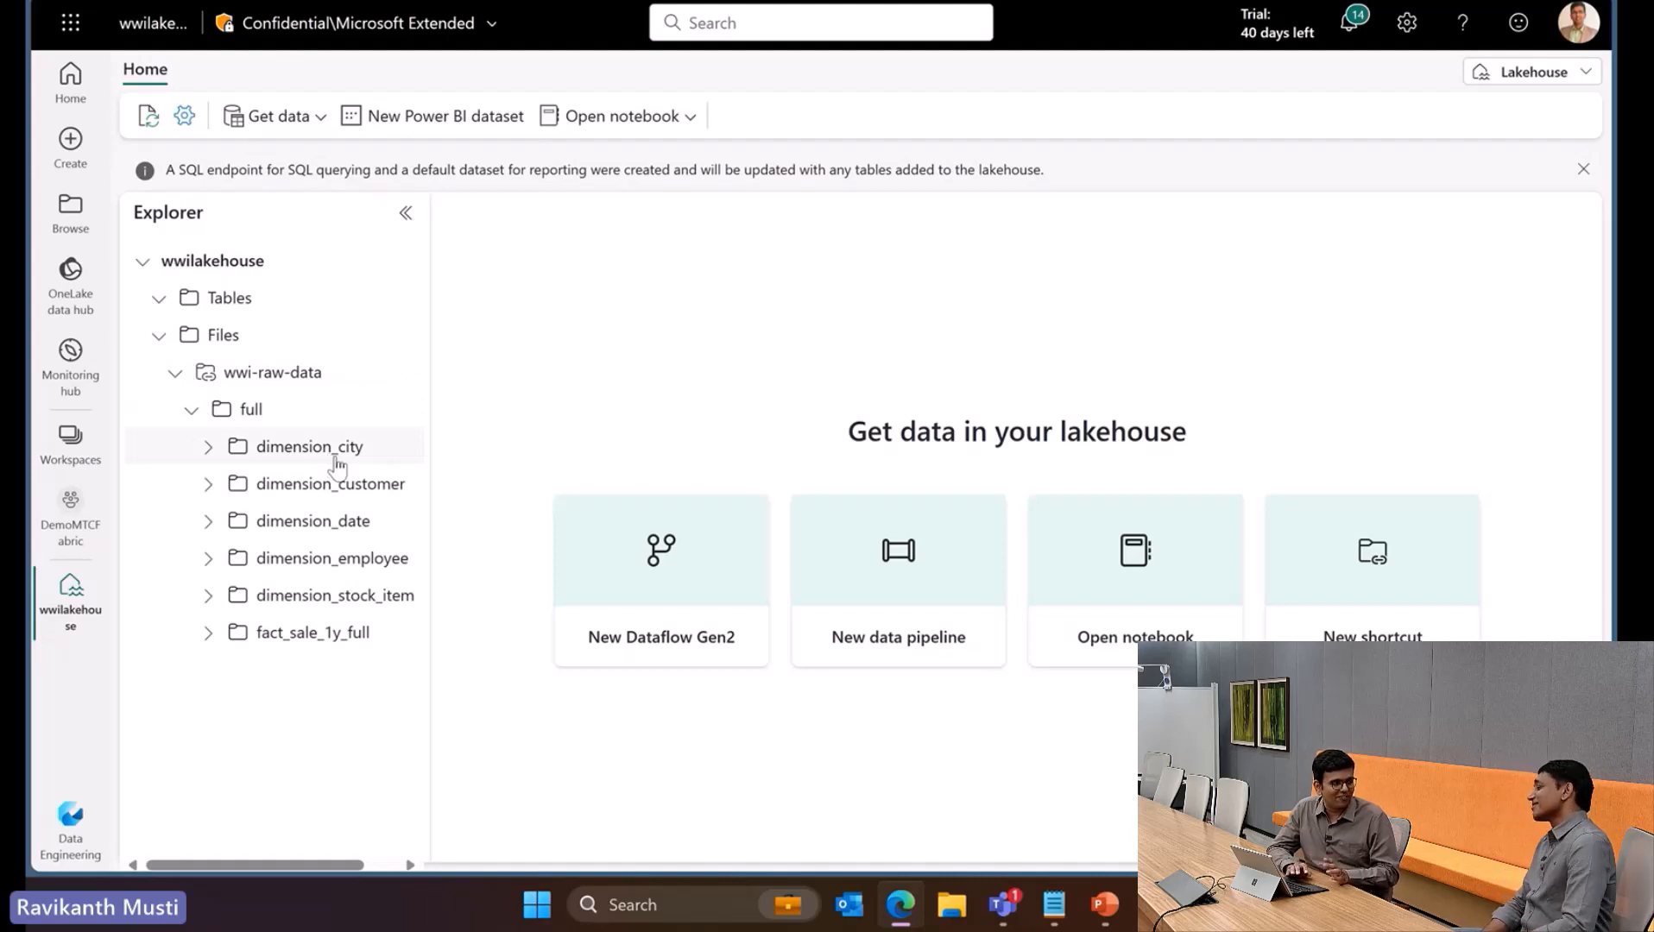
# Open the dimension_city folder to view its Parquet files and create a new notebook from the lakehouse
pyautogui.click(310, 447)
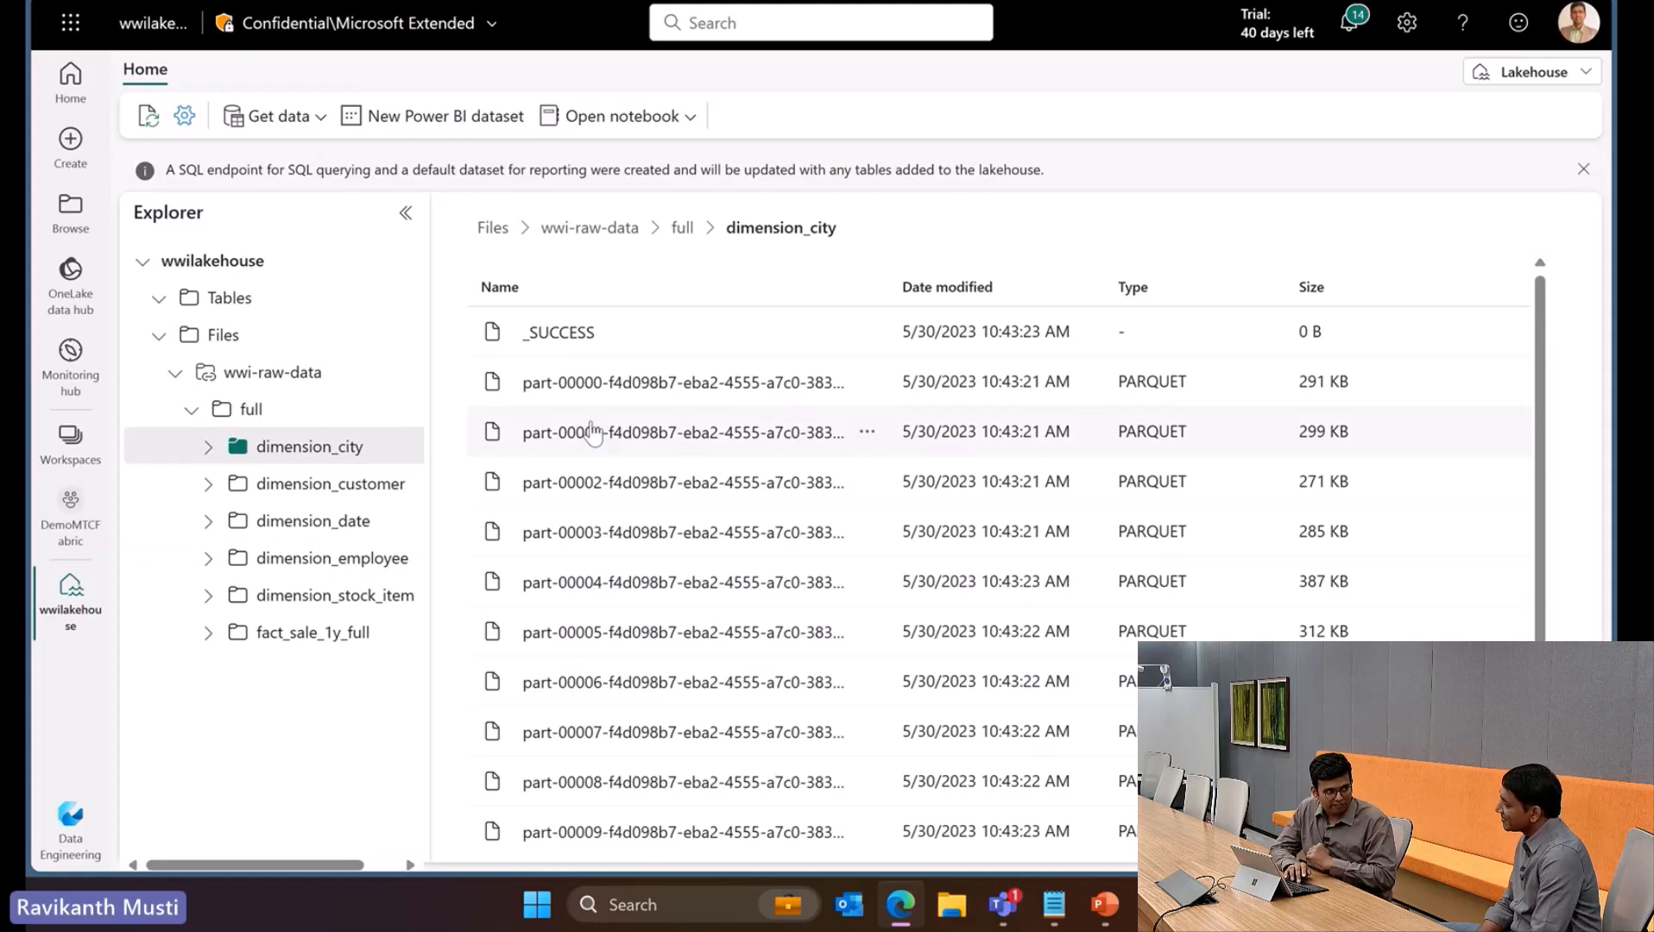
pyautogui.click(644, 116)
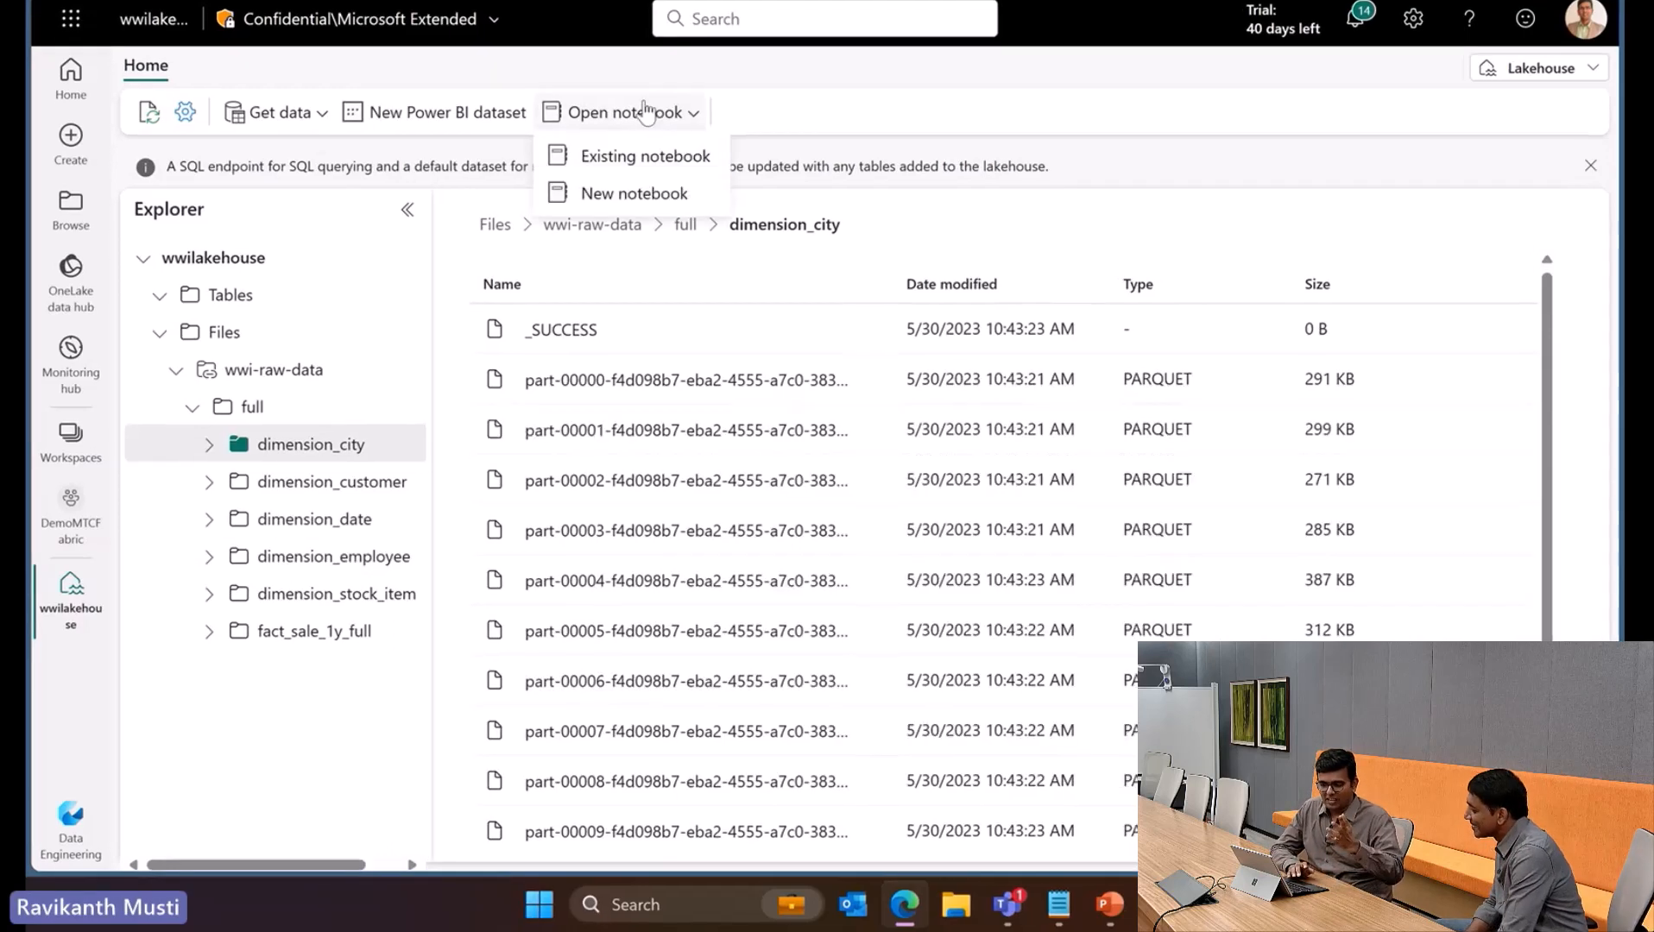
pyautogui.click(629, 195)
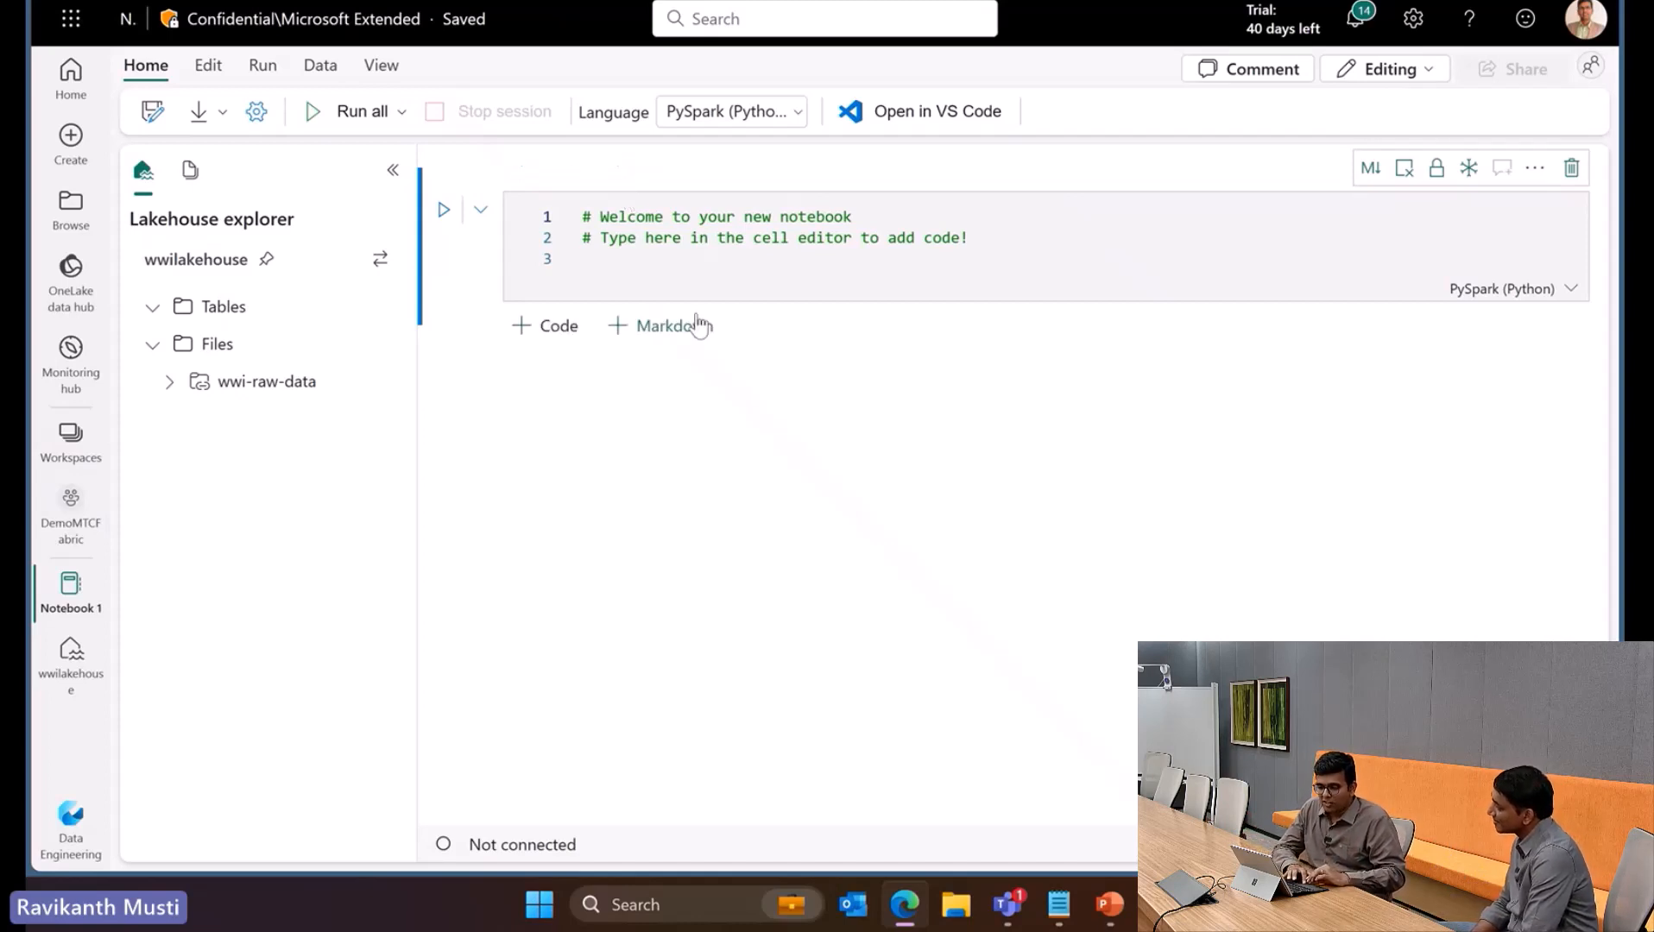
# Insert code reading the part-00003 Parquet file of wwi-raw-data/full/dimension_city into the notebook's first cell and run it
pyautogui.click(170, 383)
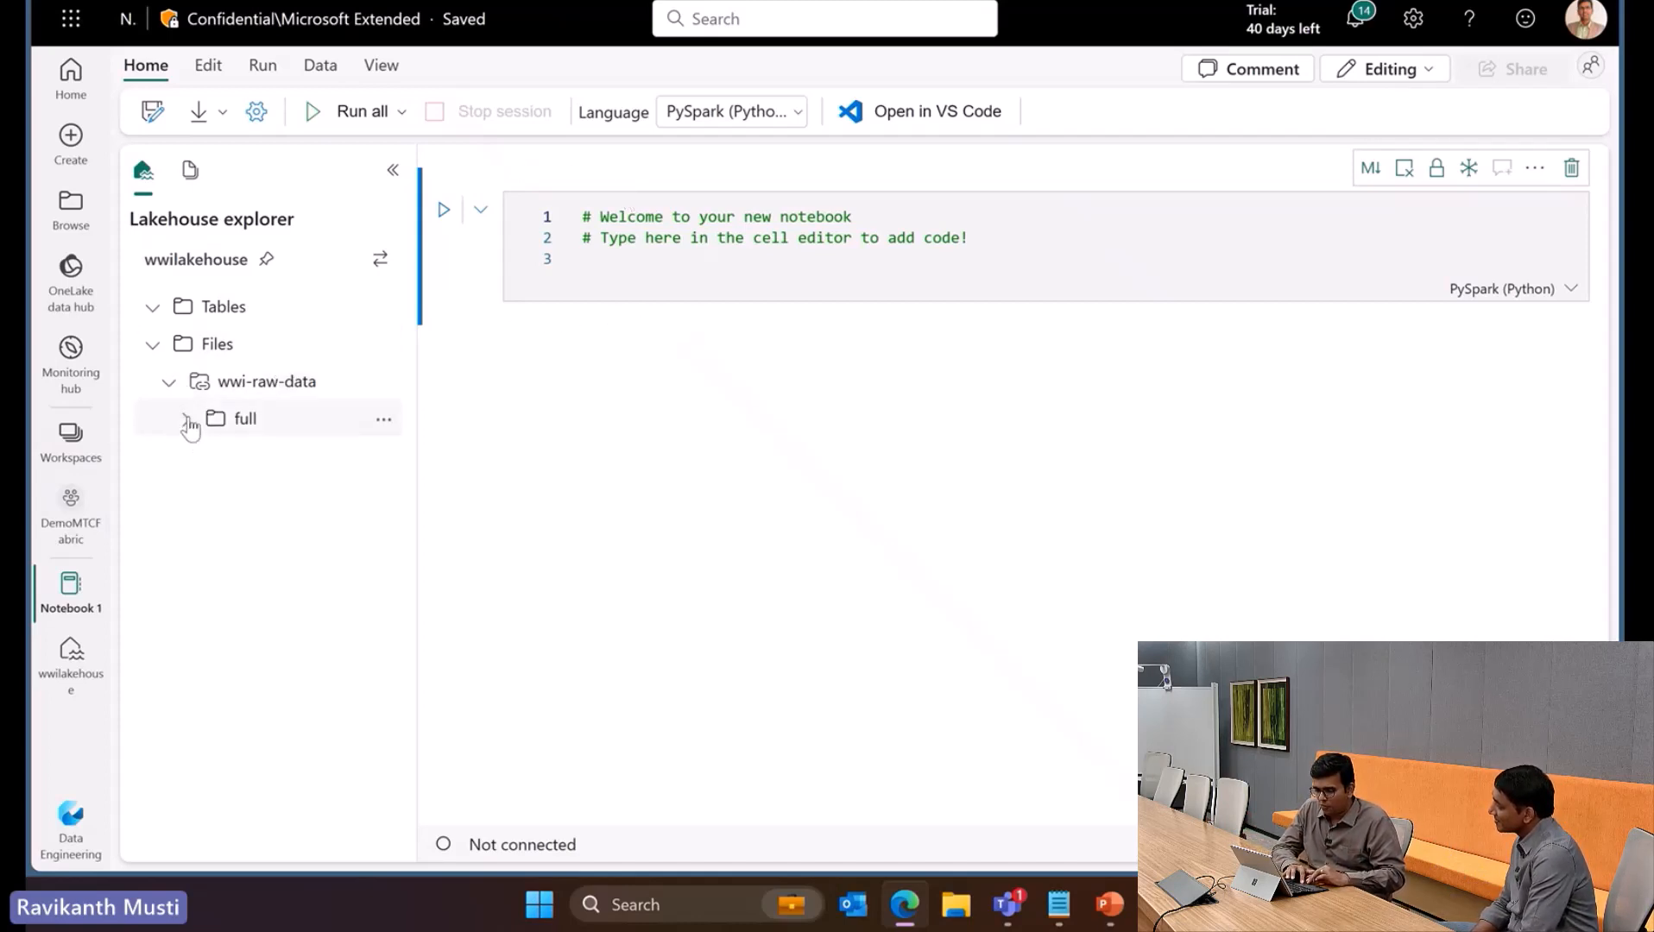
pyautogui.click(186, 421)
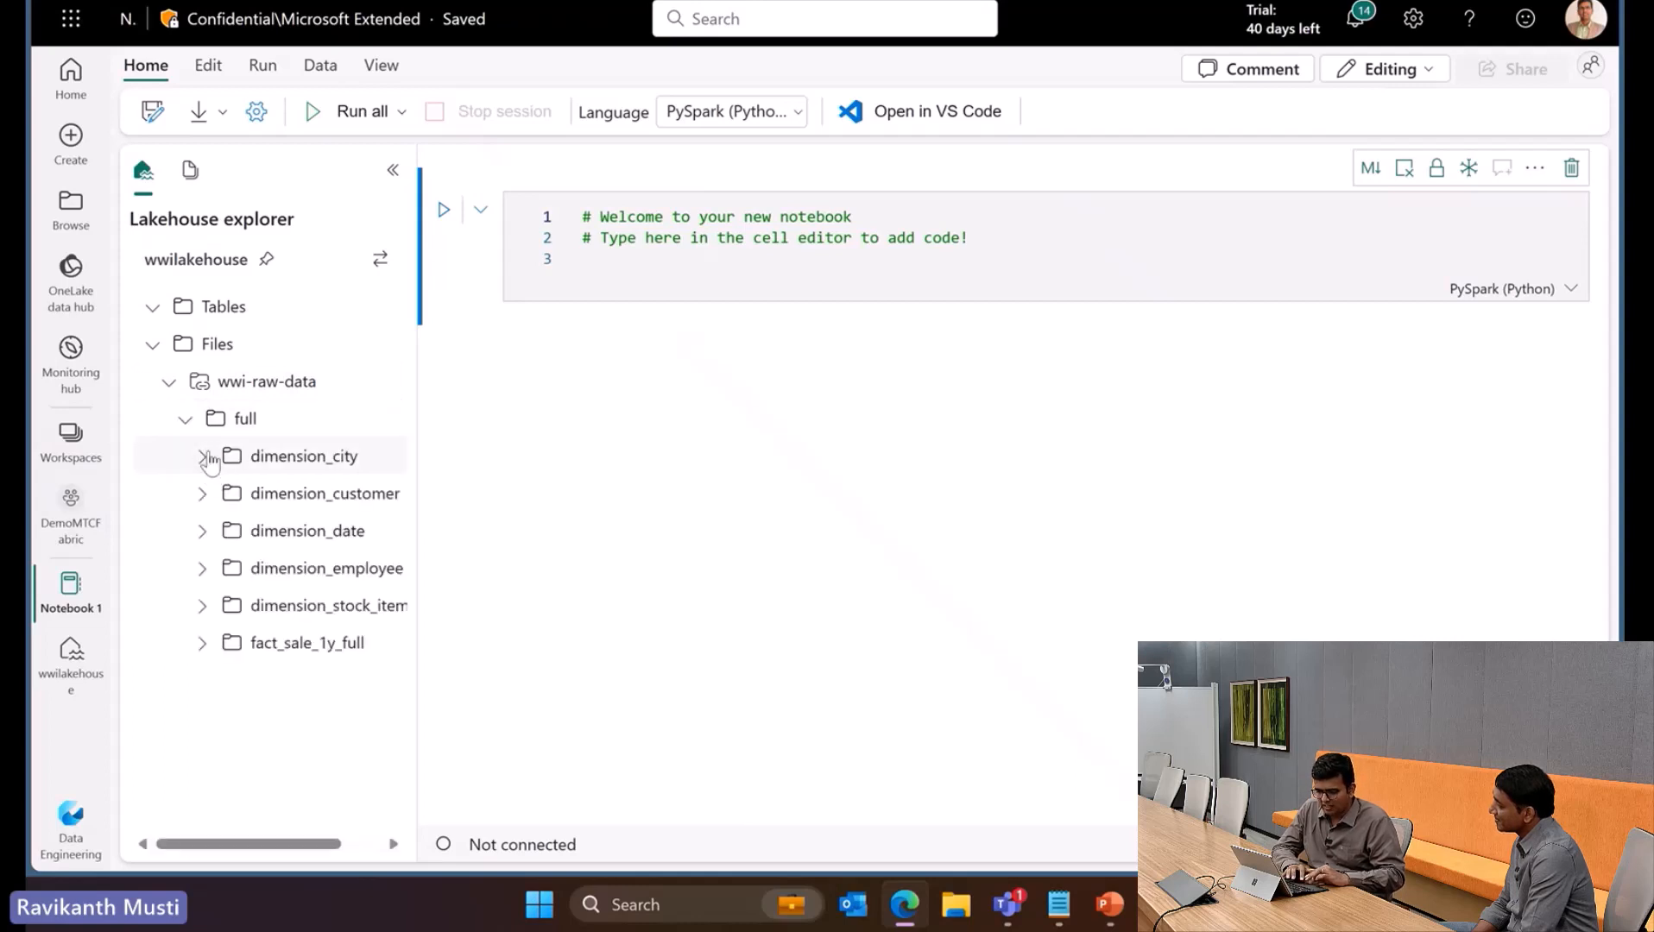
pyautogui.click(264, 466)
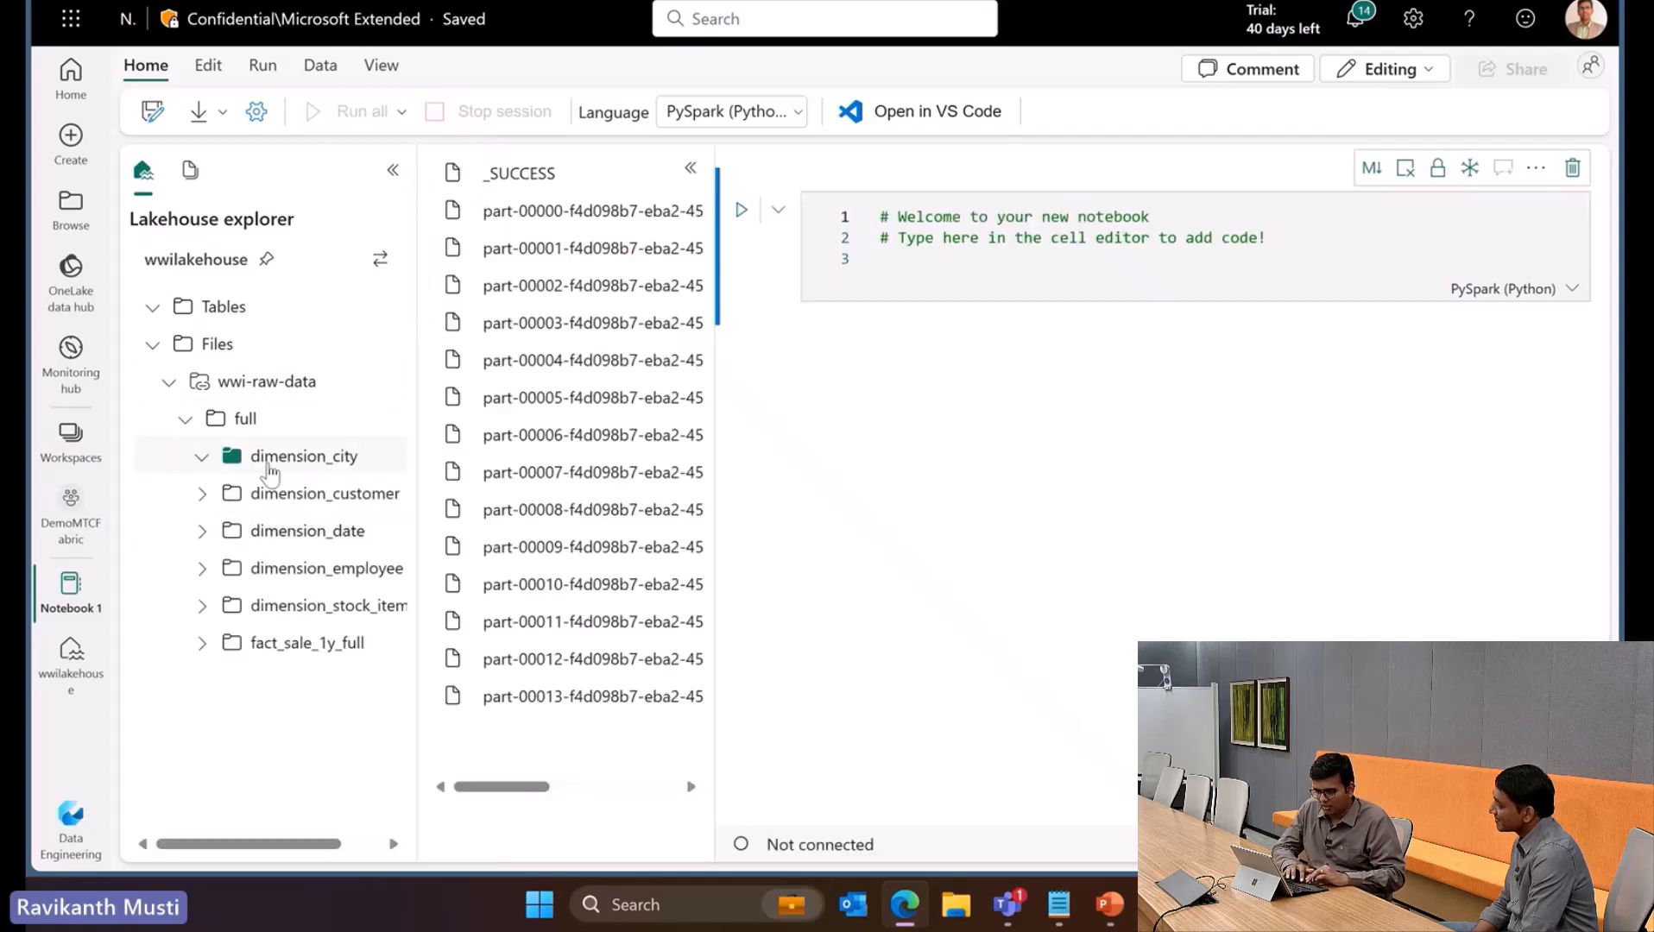
pyautogui.moveTo(569, 373); pyautogui.dragTo(1071, 276)
pyautogui.click(690, 168)
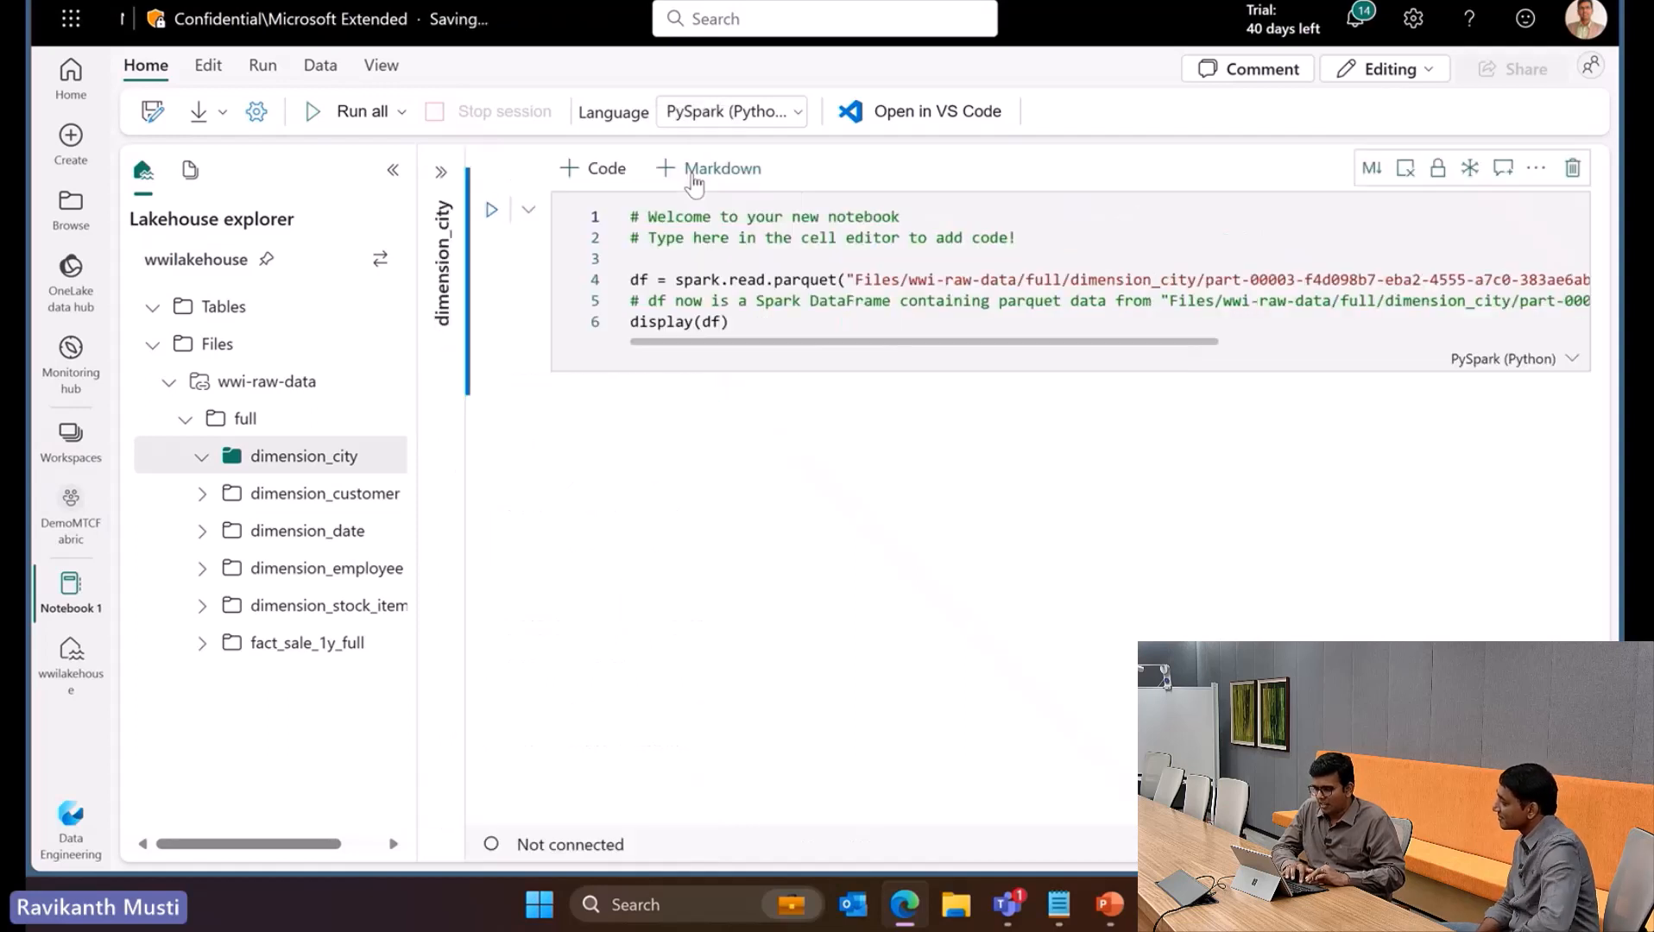
pyautogui.click(492, 211)
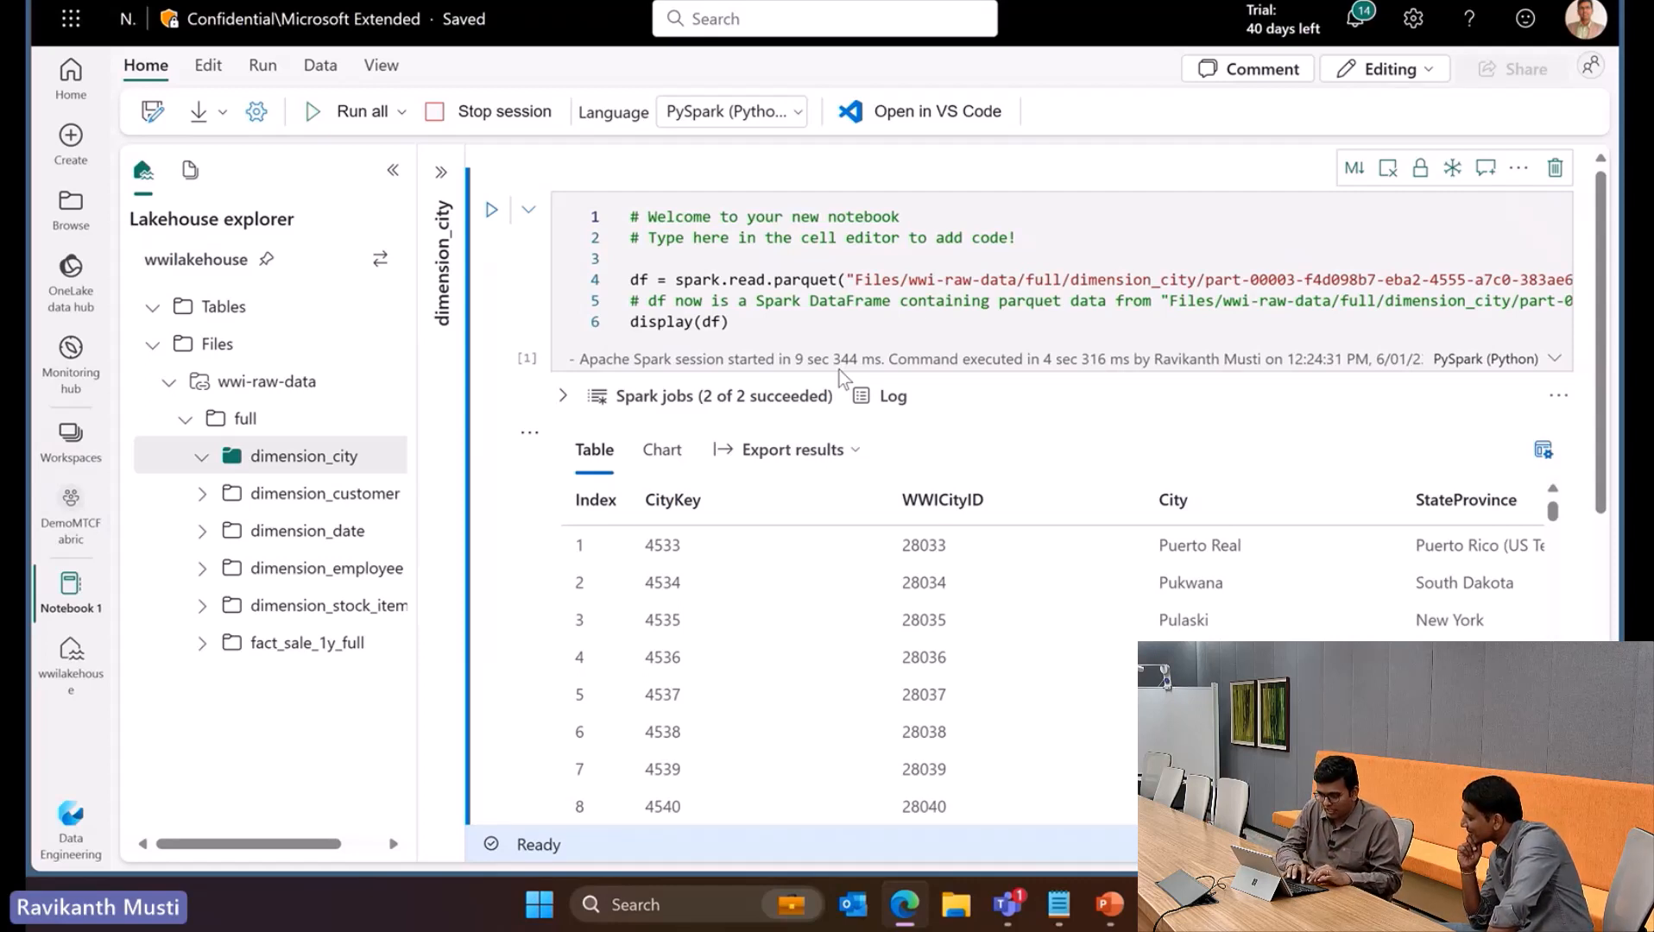
# Hide the first cell's output and add a new code cell below it
pyautogui.click(530, 435)
pyautogui.click(560, 556)
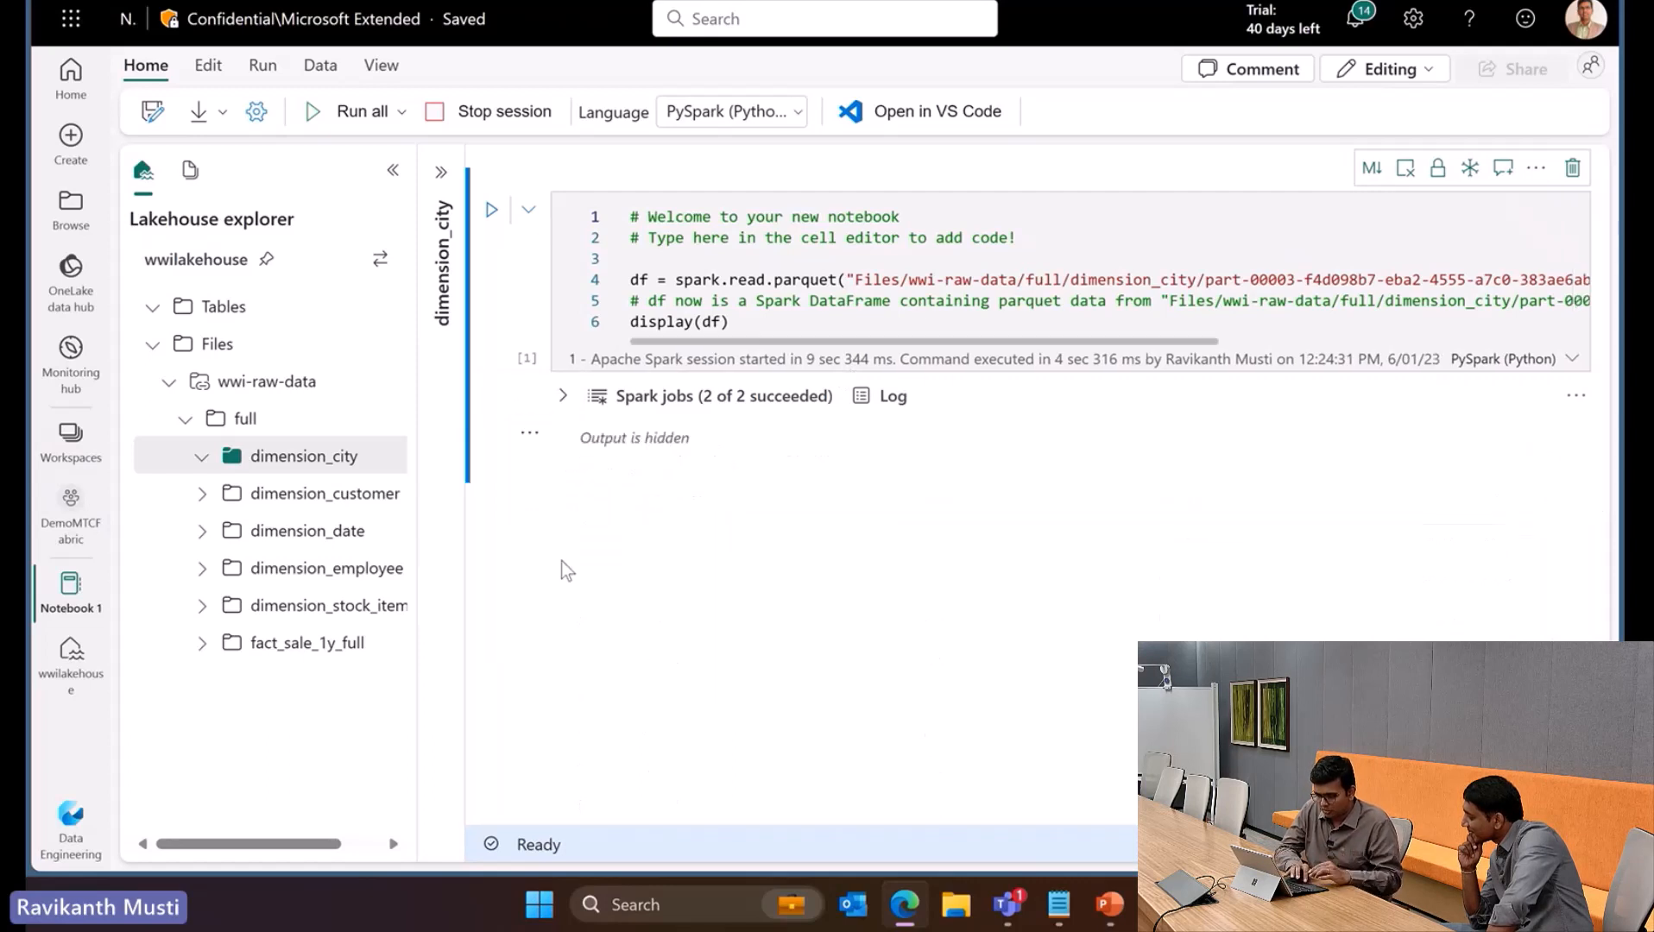
pyautogui.click(600, 483)
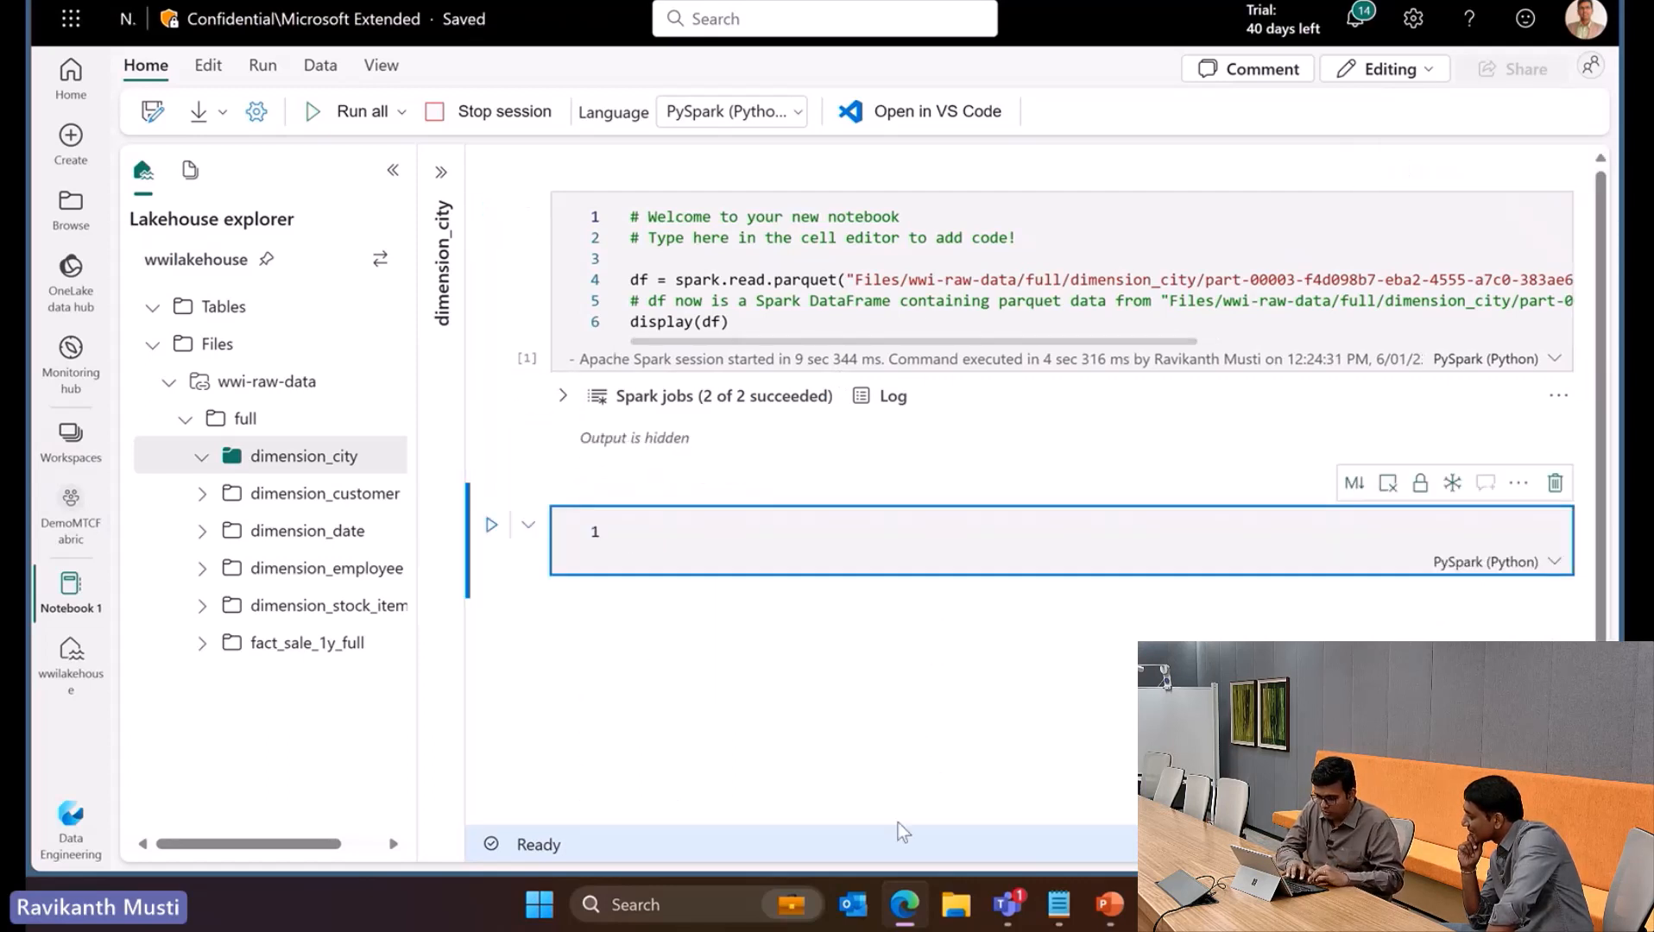
# Copy the loadFullDataFromSource code for the four dimension tables from the data-filessampledatawwidata.txt notes into the empty cell and run it
pyautogui.click(1058, 904)
pyautogui.scroll(-1, 777, 526)
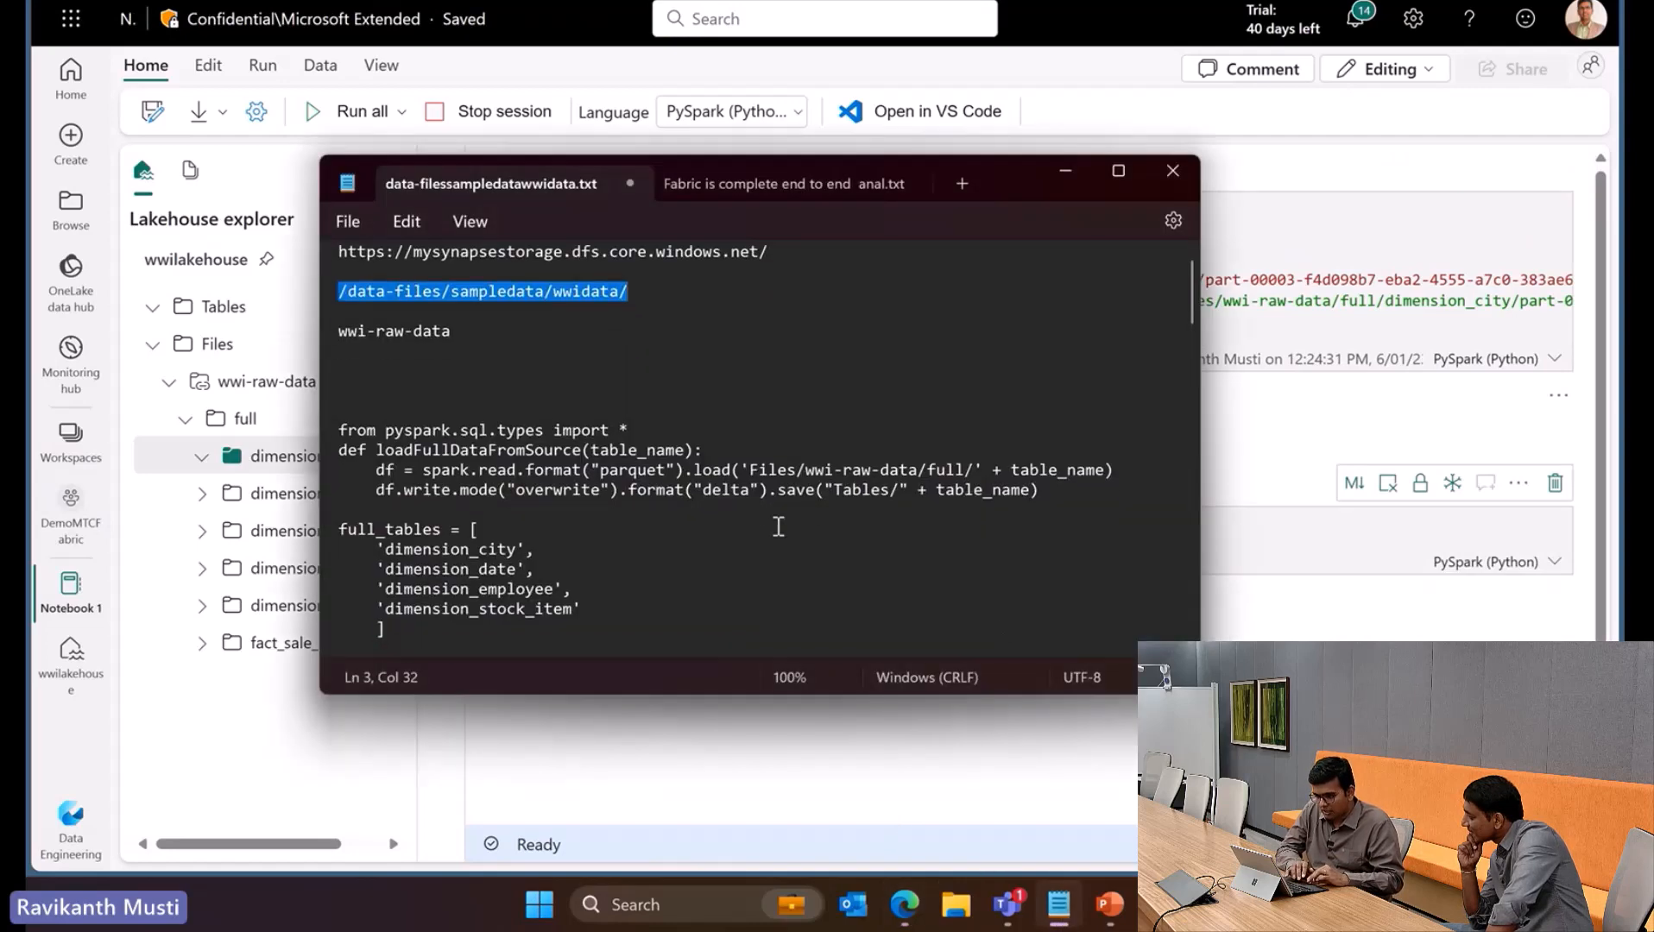
pyautogui.scroll(-1, 778, 527)
pyautogui.moveTo(656, 627); pyautogui.dragTo(326, 382)
pyautogui.hotkey('ctrl', 'c')
pyautogui.hotkey('alt', 'Tab')
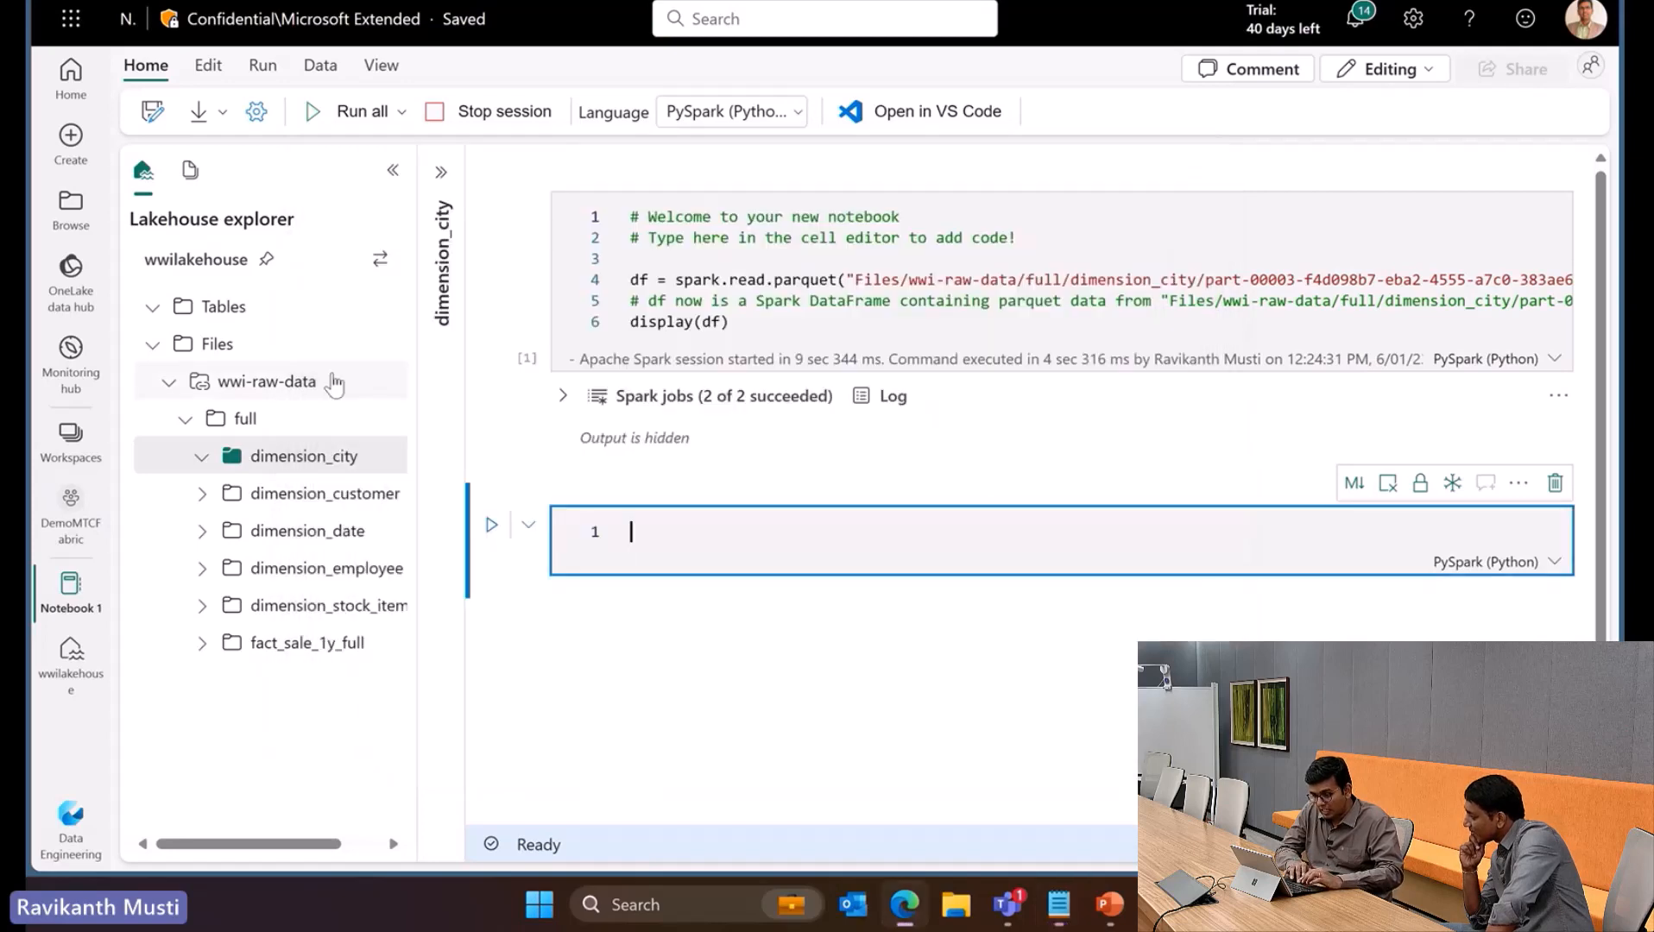
pyautogui.hotkey('ctrl', 'v')
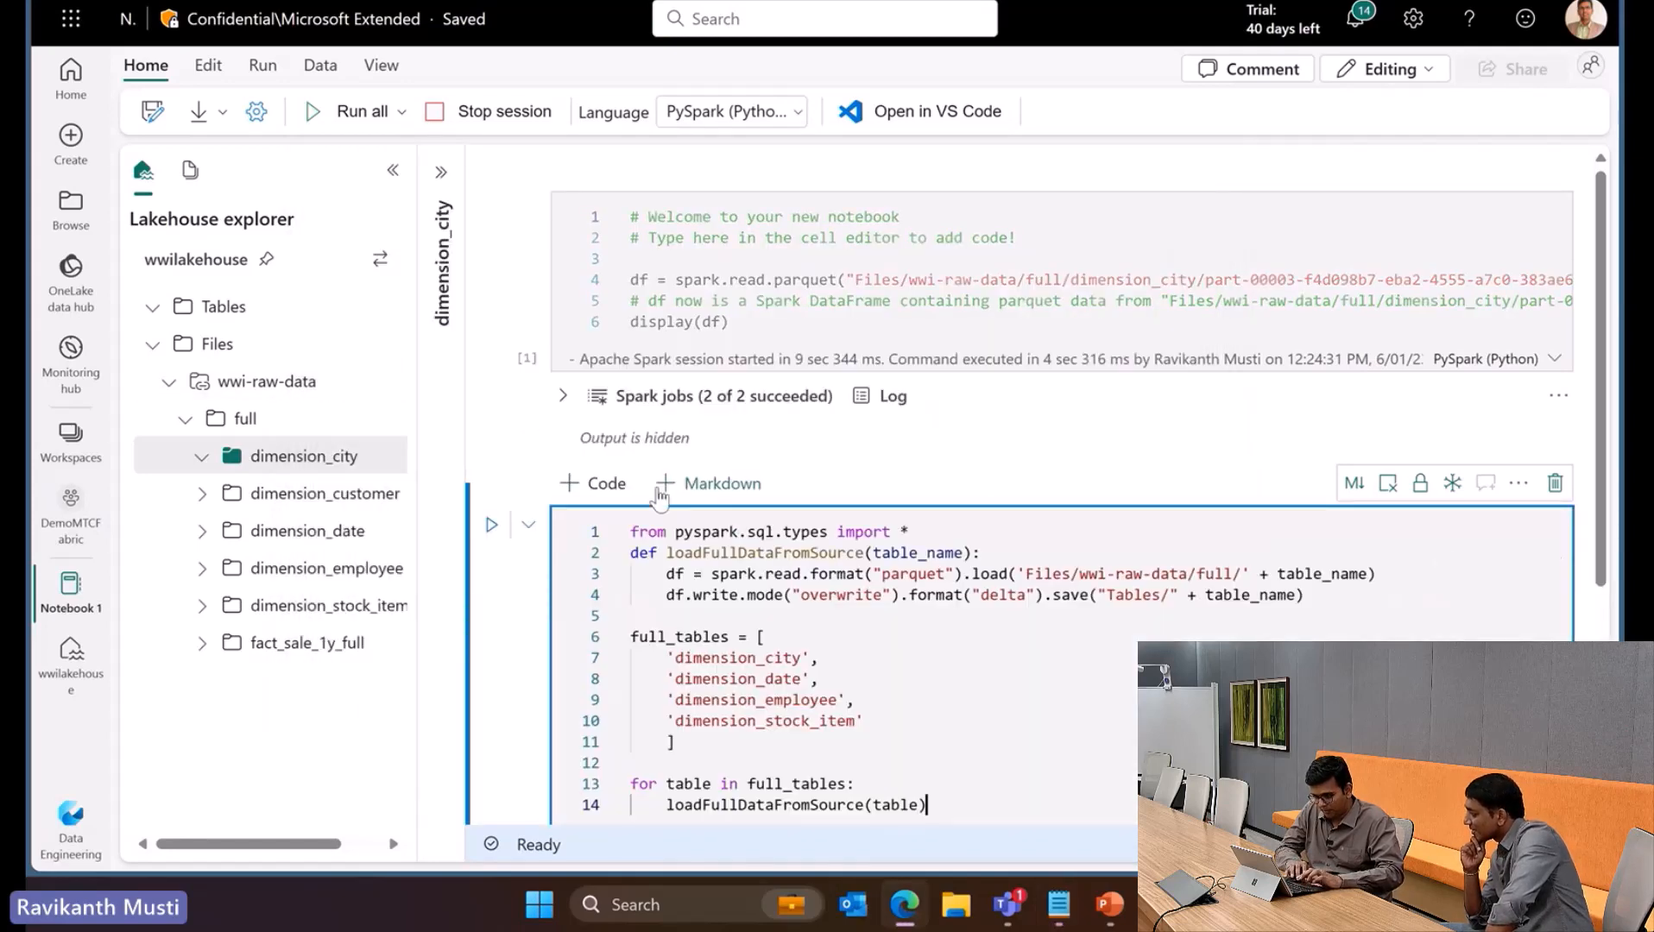
pyautogui.click(492, 524)
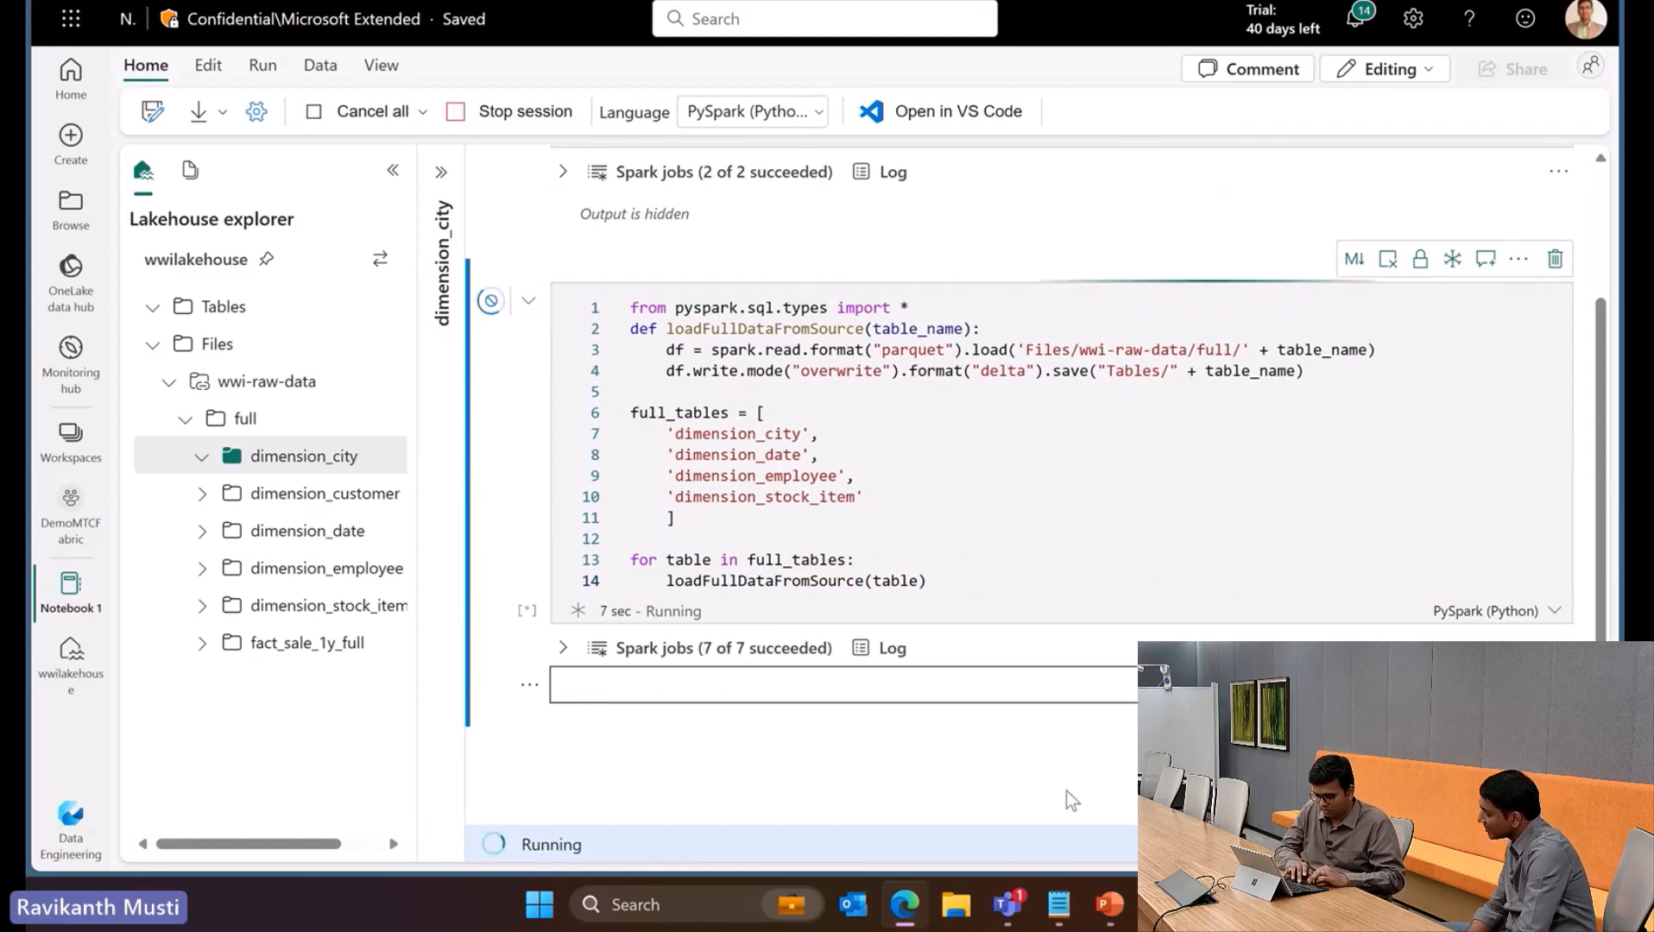
# Copy the fact_sale code partitioned by Year and Quarter from the notes into a new cell, run it, and refresh the Tables list
pyautogui.click(1059, 905)
pyautogui.scroll(-2, 768, 623)
pyautogui.scroll(-3, 768, 623)
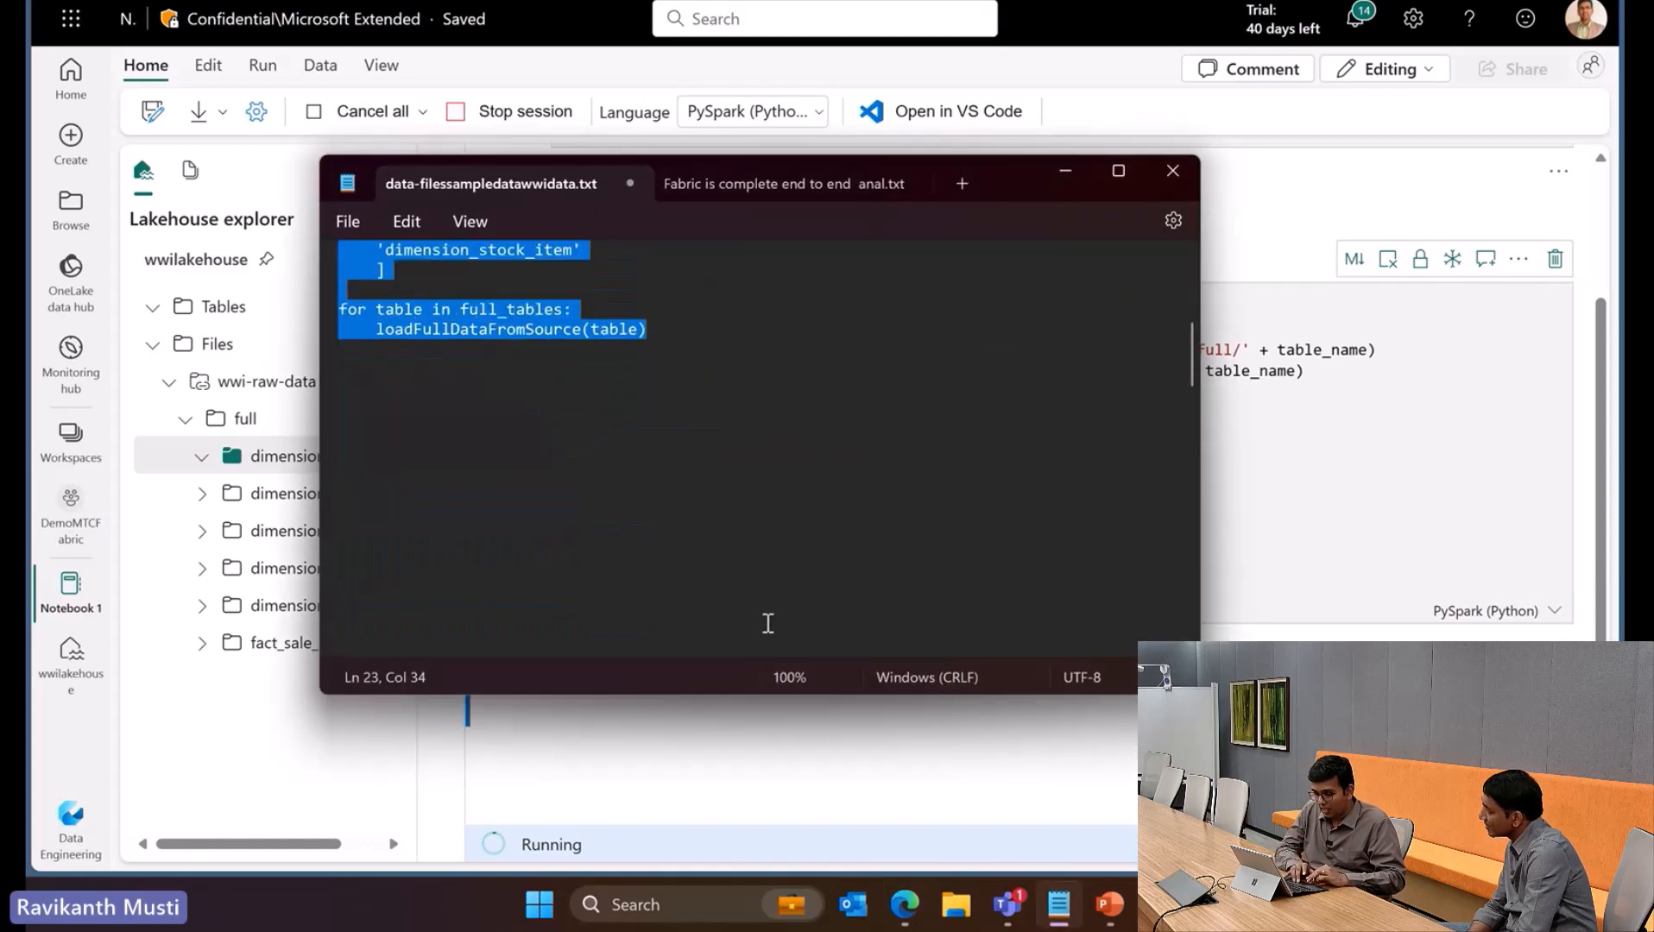
pyautogui.scroll(-5, 712, 538)
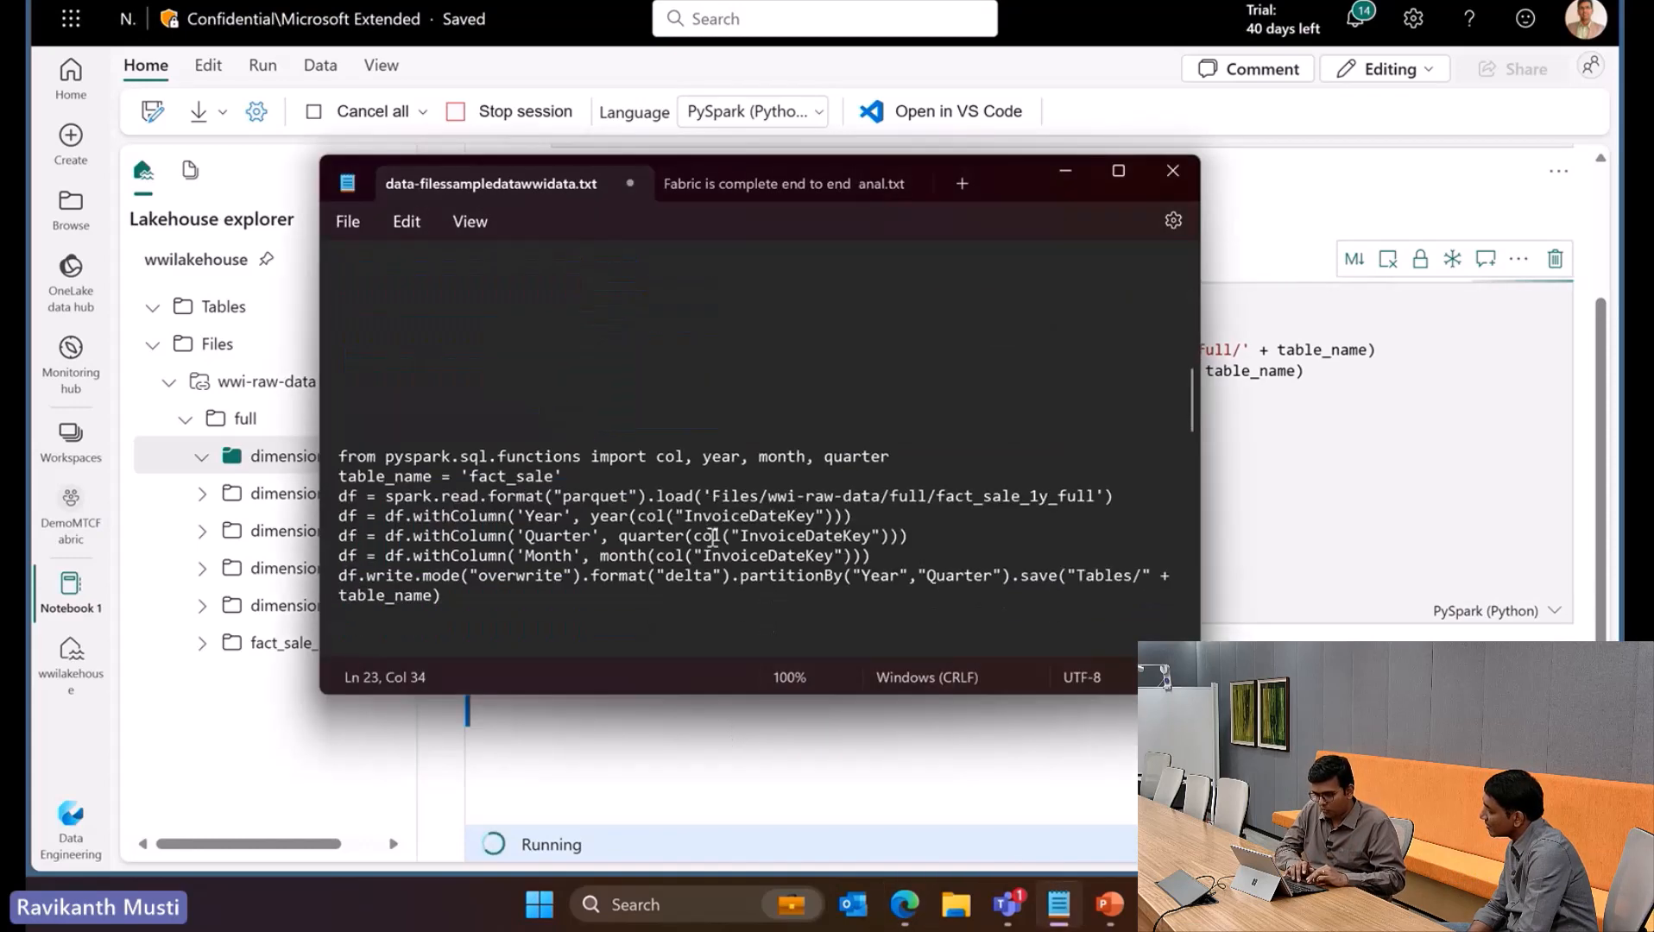
pyautogui.moveTo(490, 522); pyautogui.dragTo(324, 380)
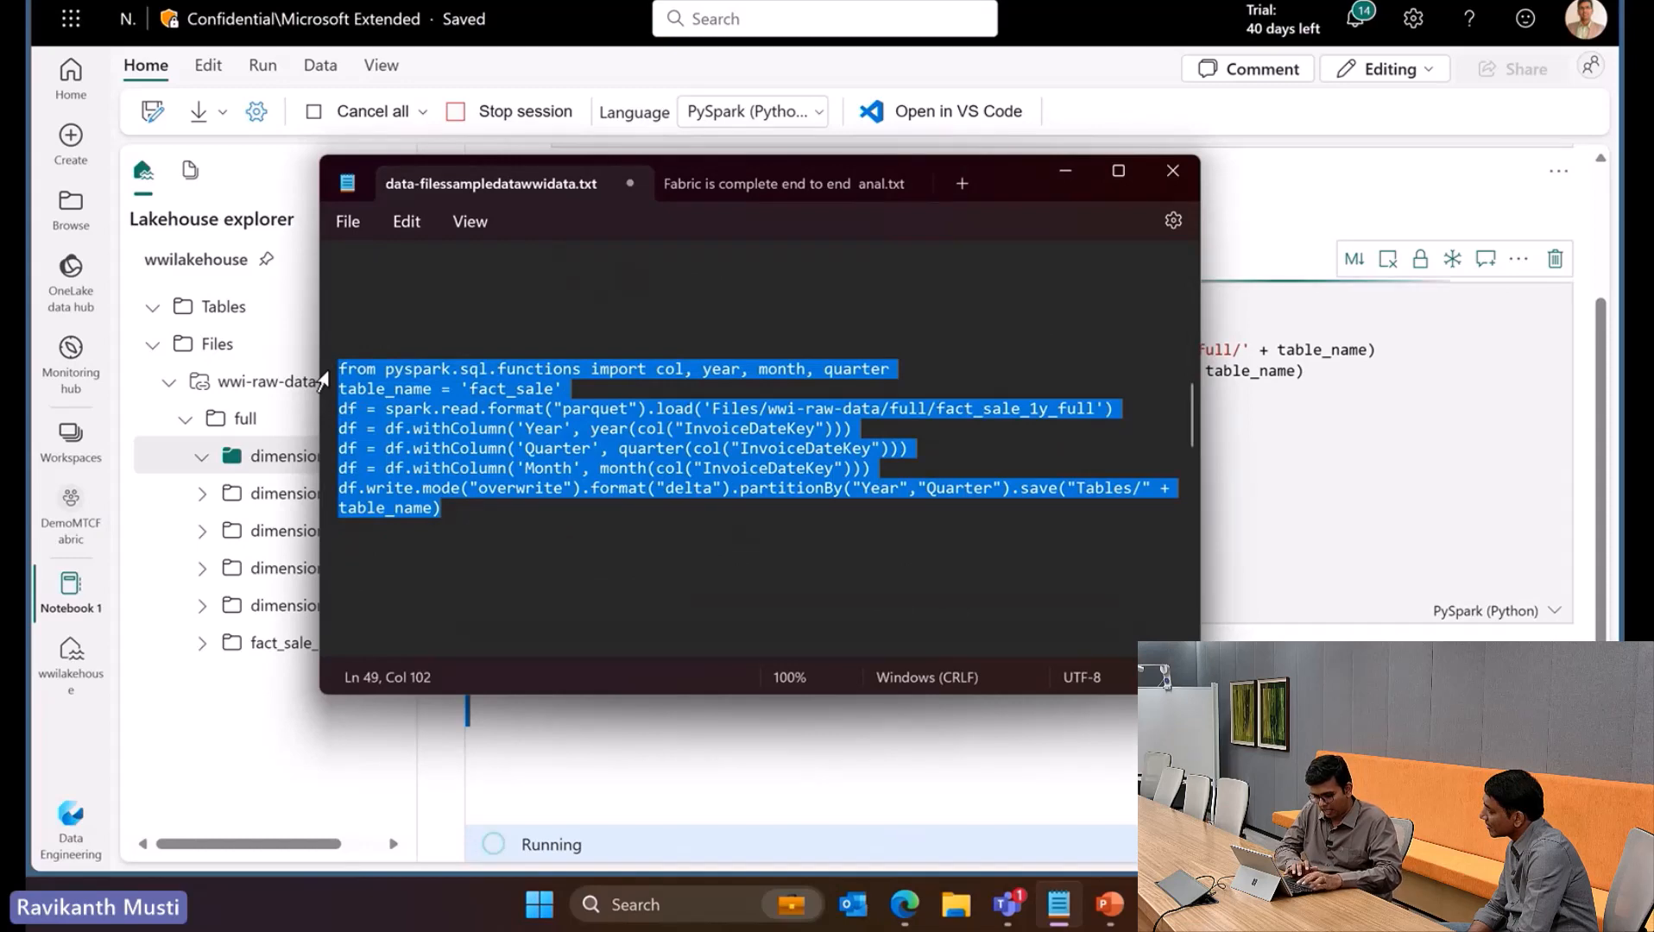
pyautogui.hotkey('alt', 'Tab')
pyautogui.moveTo(652, 704)
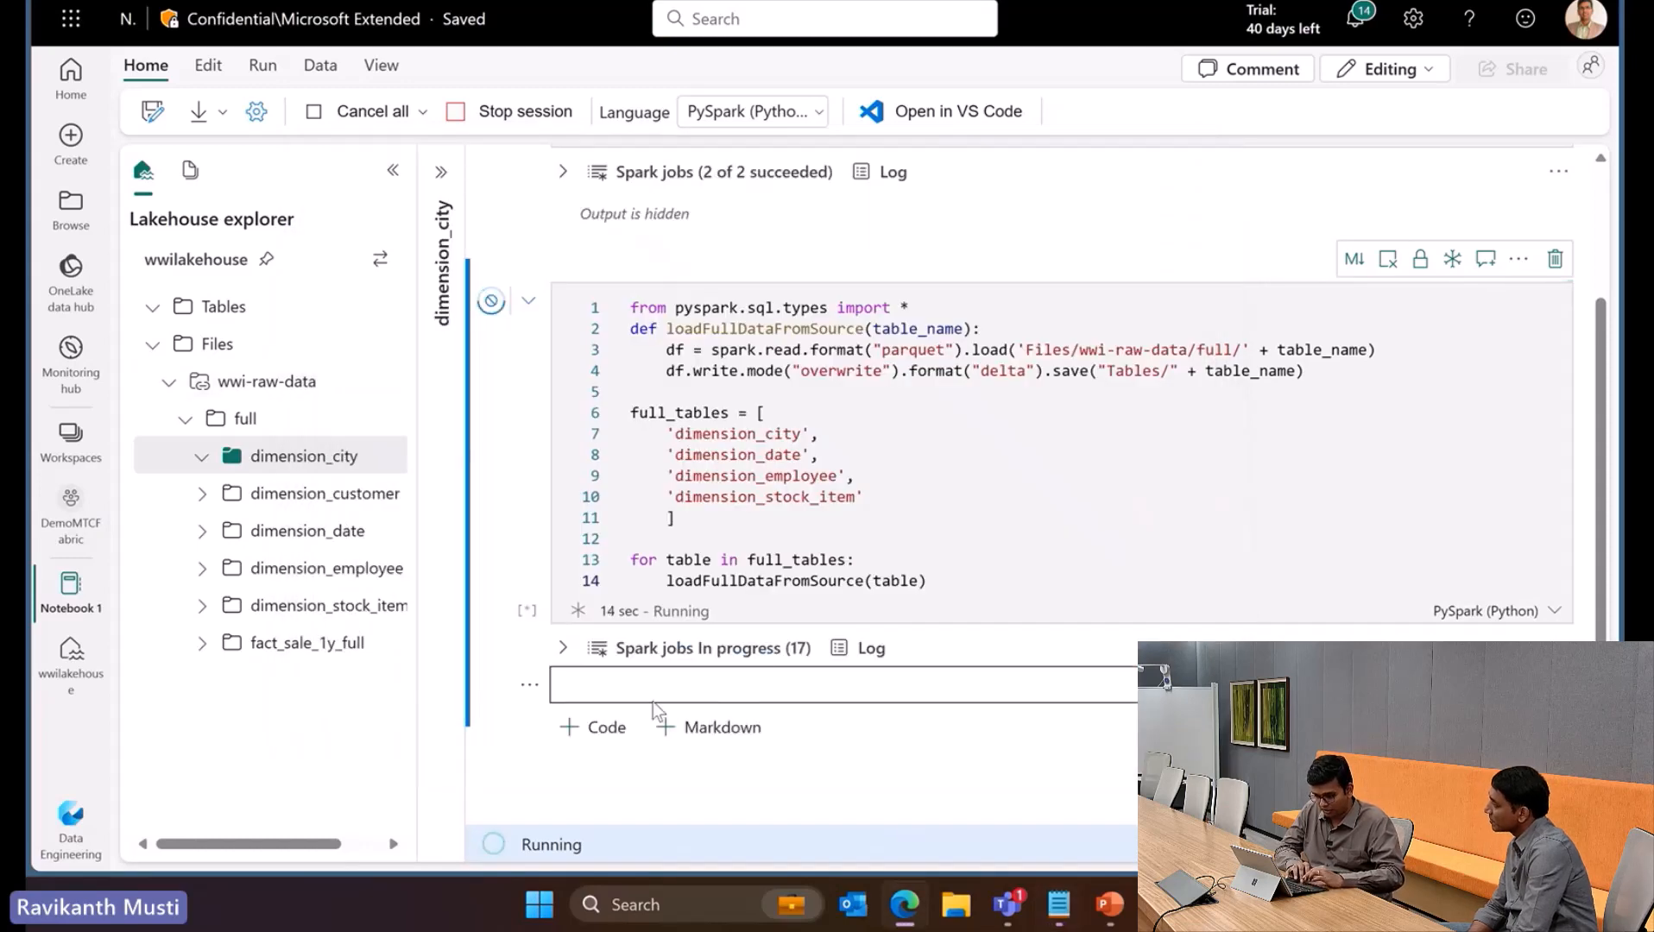
pyautogui.click(595, 729)
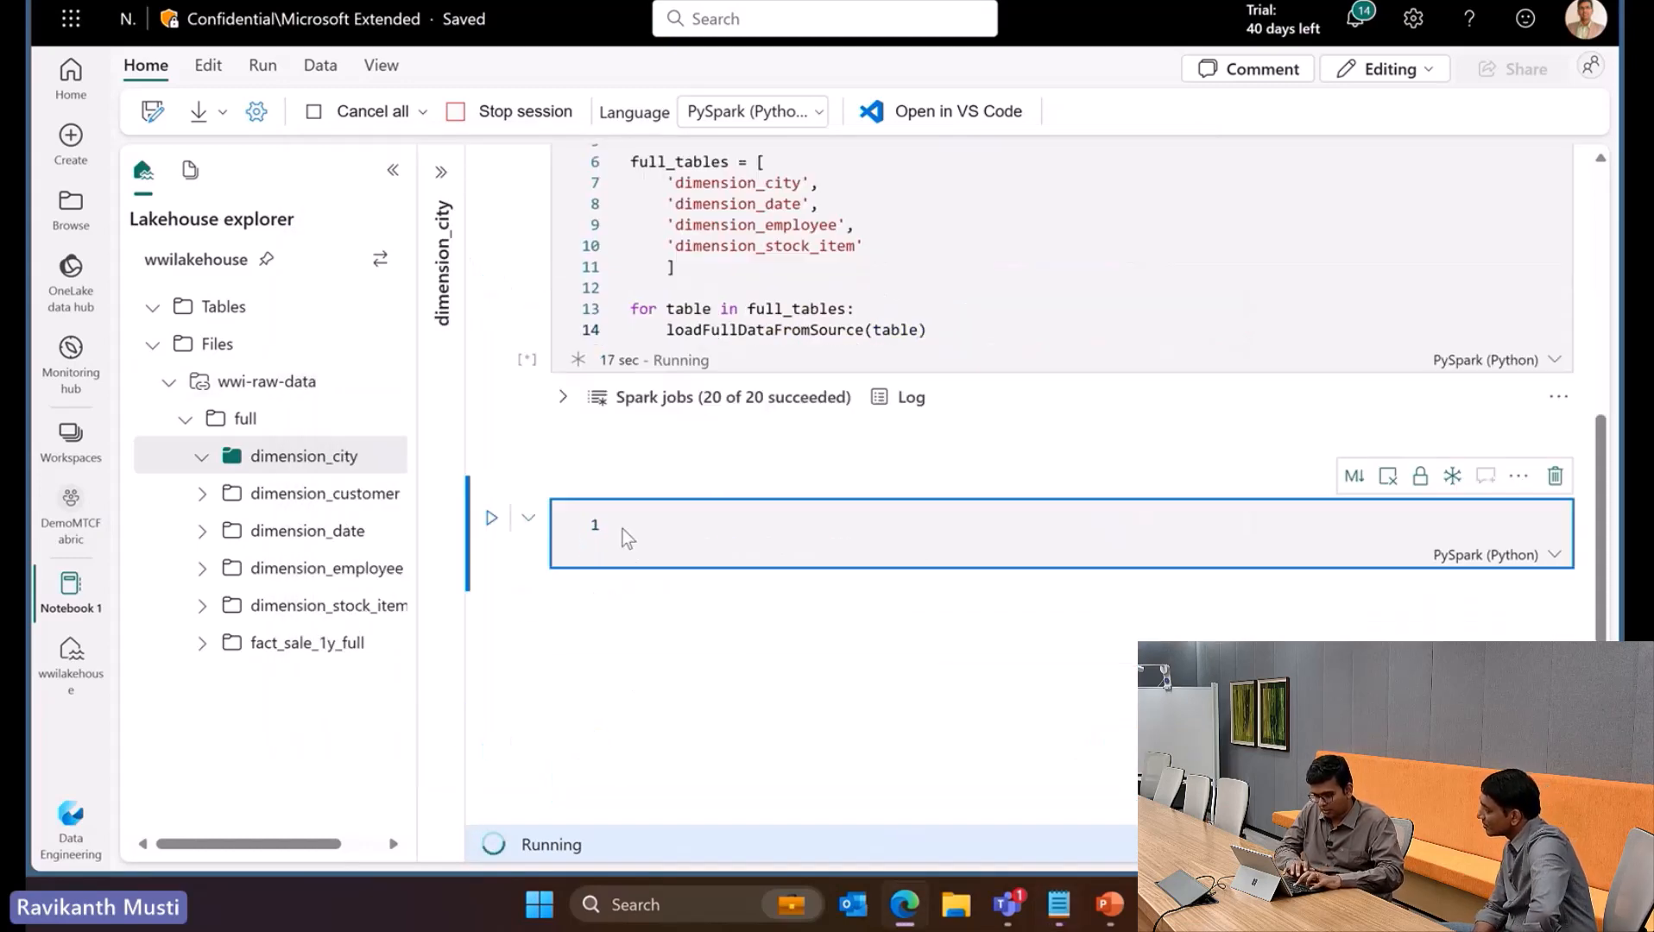
pyautogui.hotkey('ctrl', 'v')
pyautogui.hotkey('shift', 'Return')
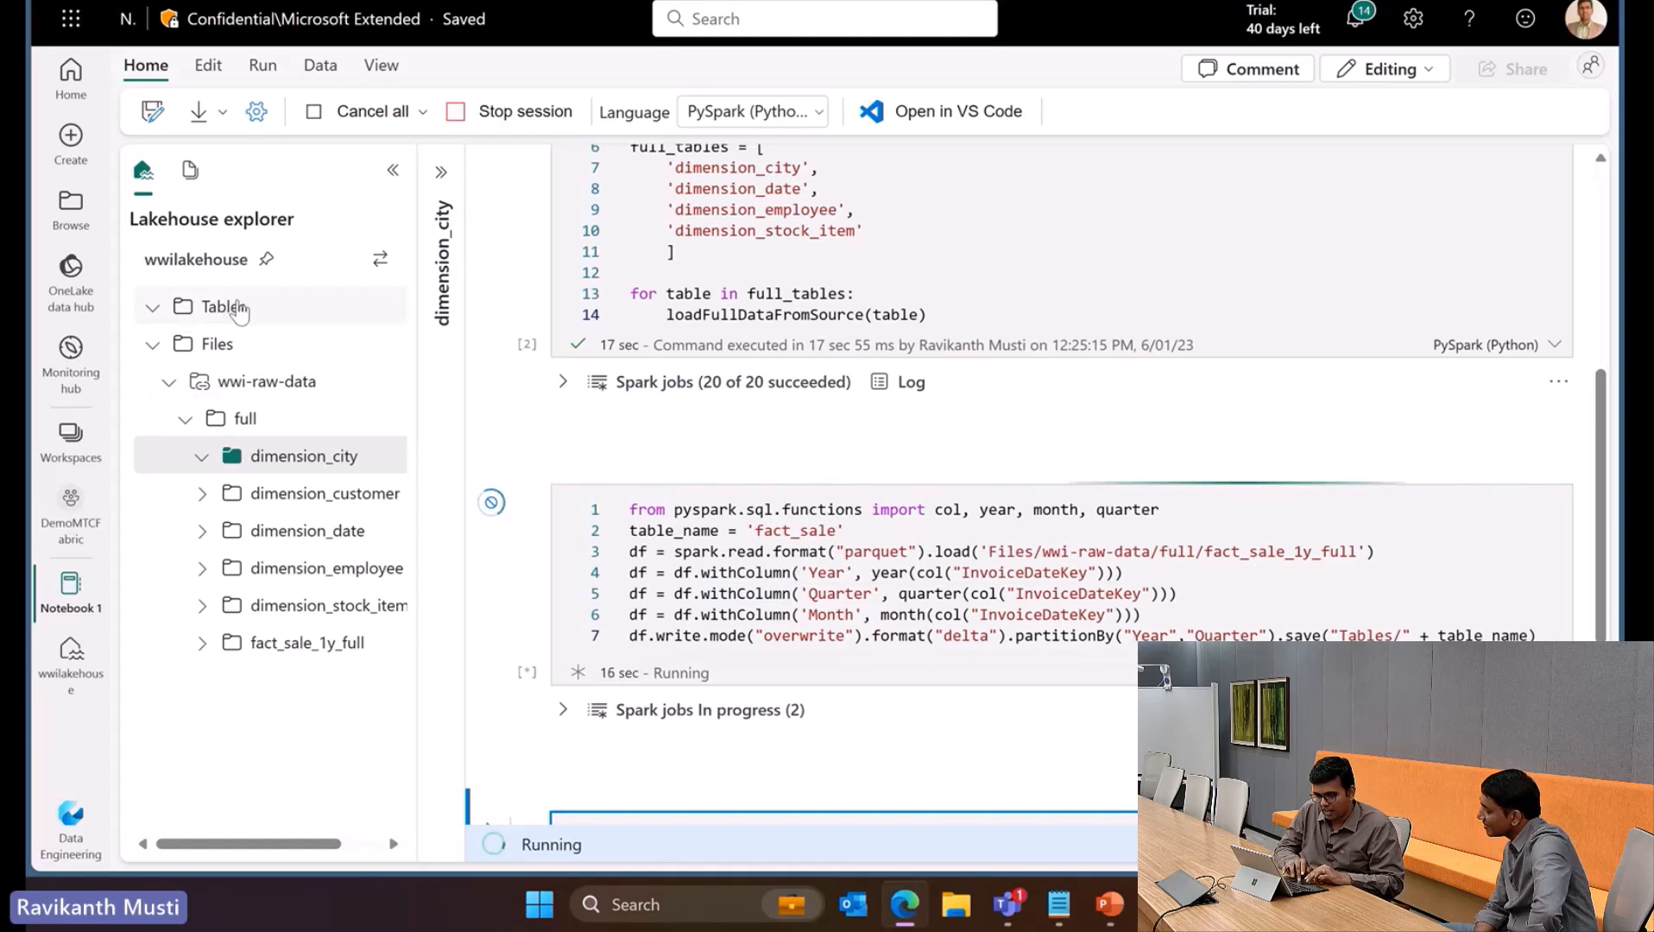
pyautogui.rightClick(234, 313)
pyautogui.click(288, 327)
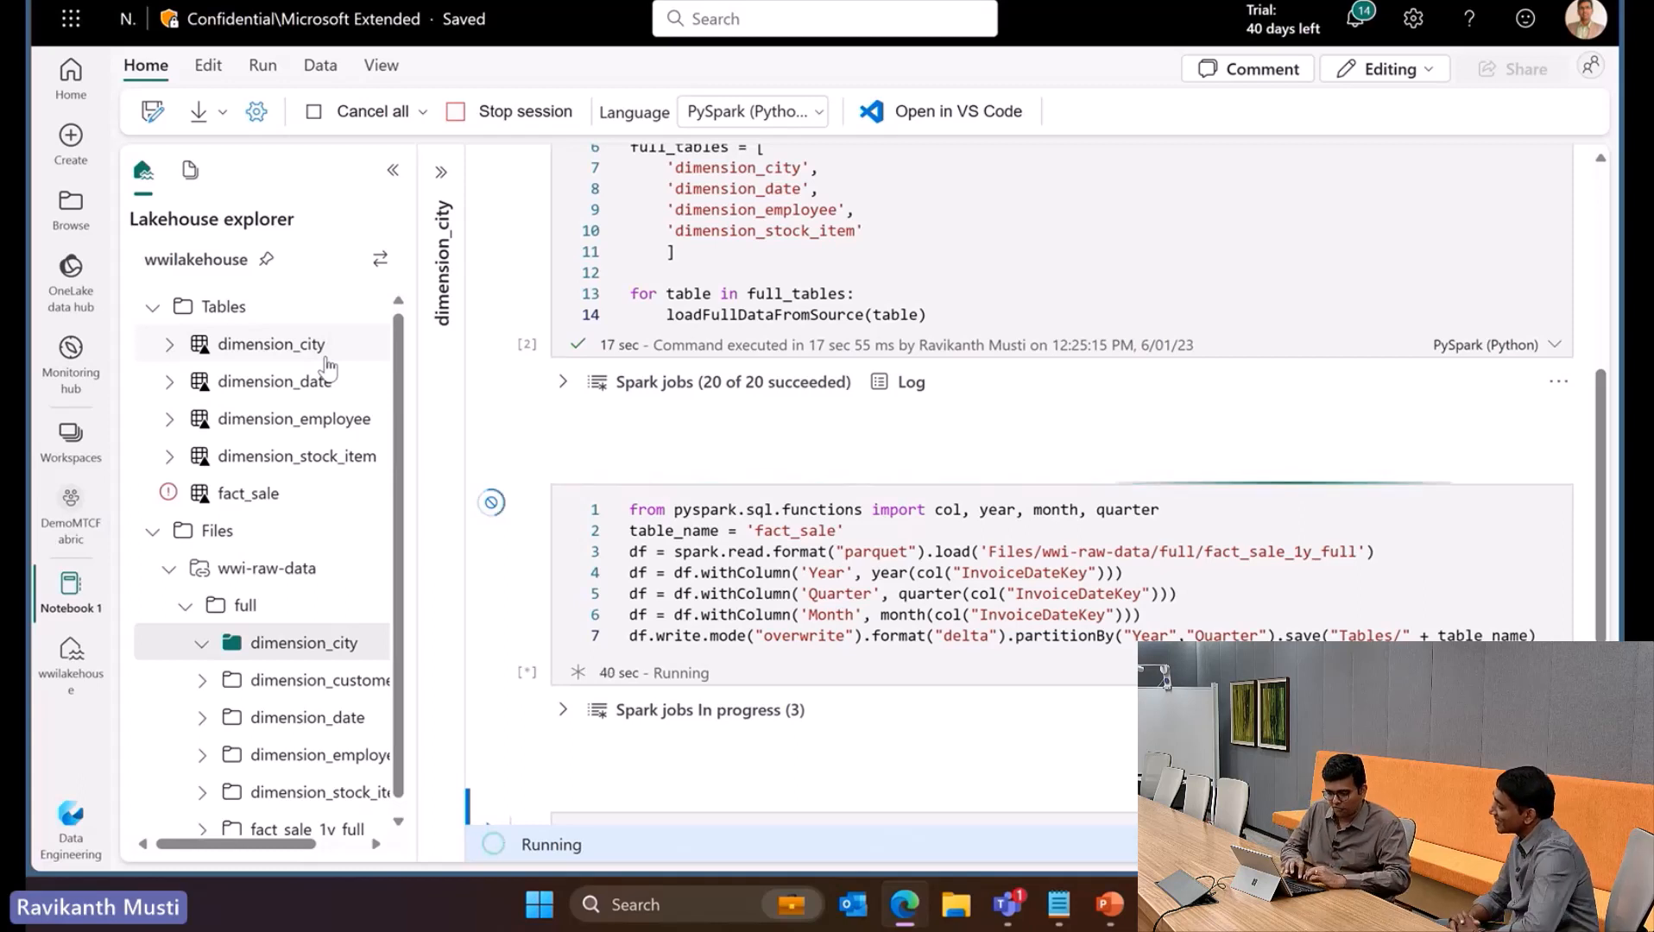
# Open the wwilakehouse SQL endpoint from the DemoMTCFabric workspace and query the top 100 rows of dimension_city
pyautogui.click(64, 521)
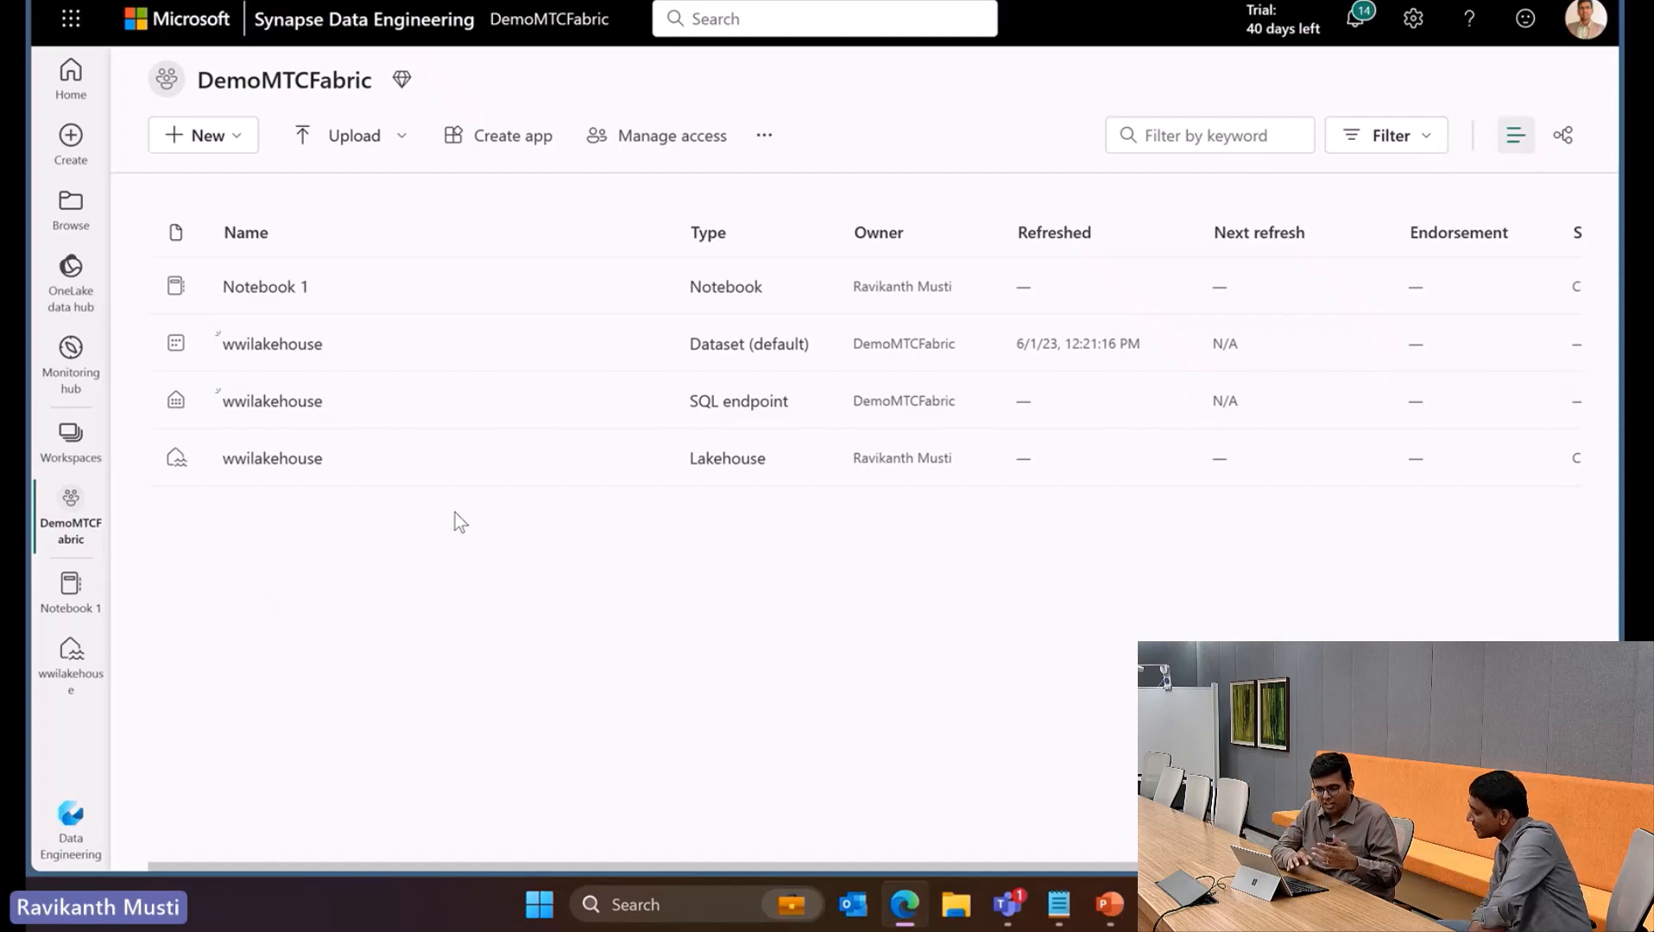
pyautogui.click(299, 403)
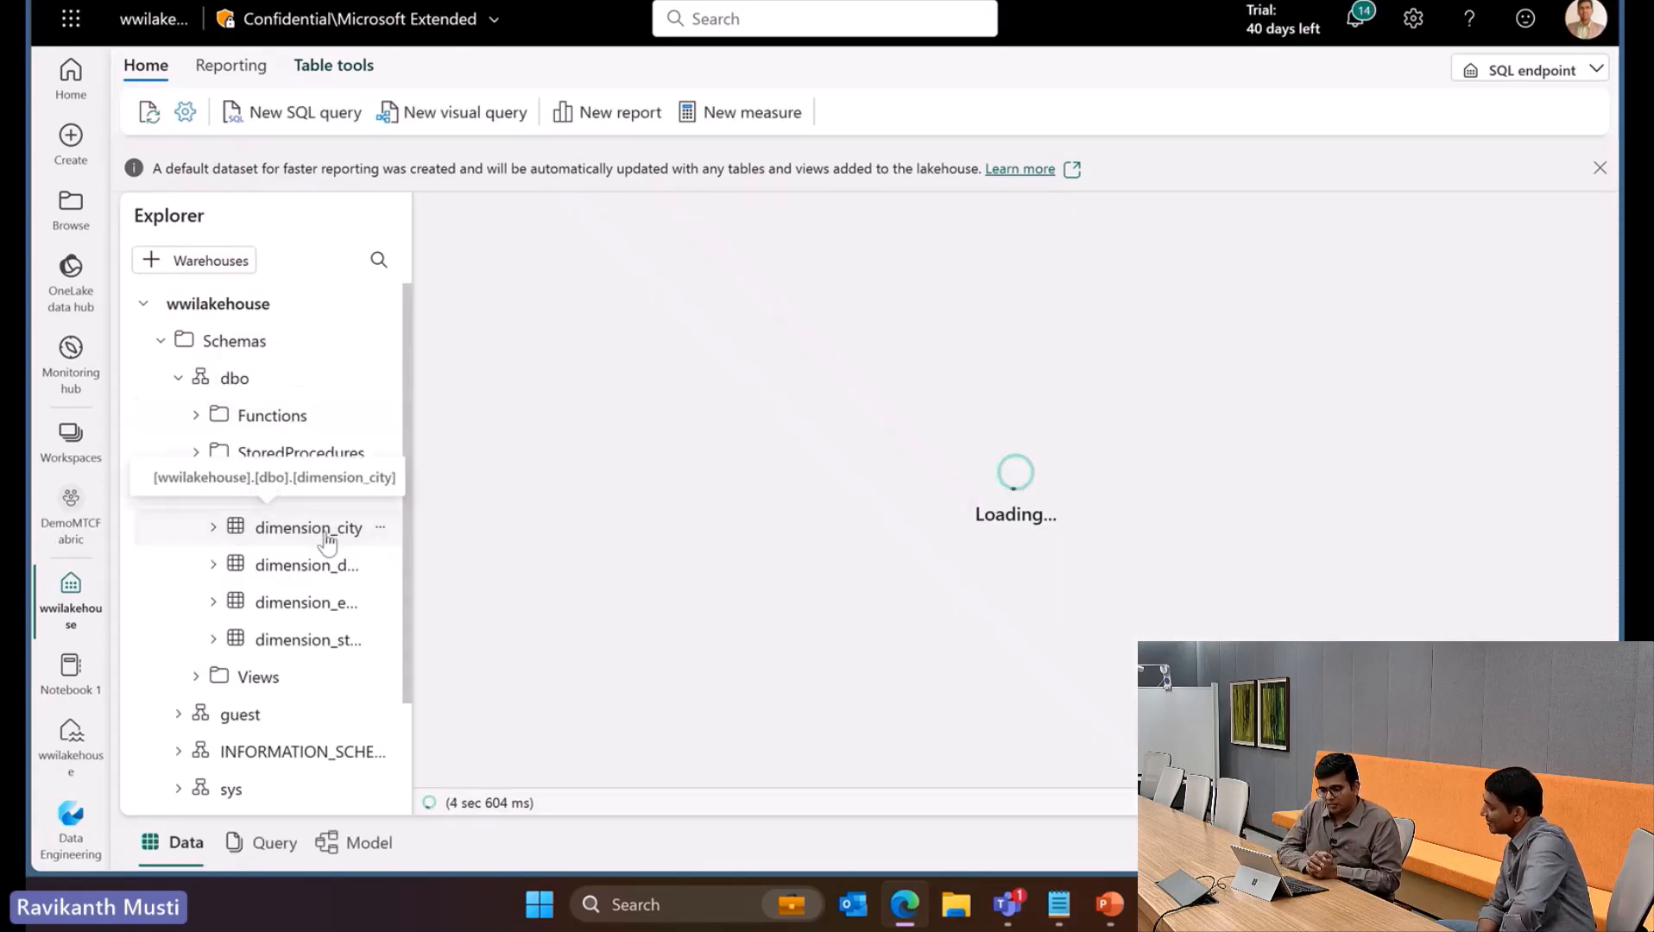
pyautogui.click(381, 527)
pyautogui.moveTo(473, 544)
pyautogui.click(675, 544)
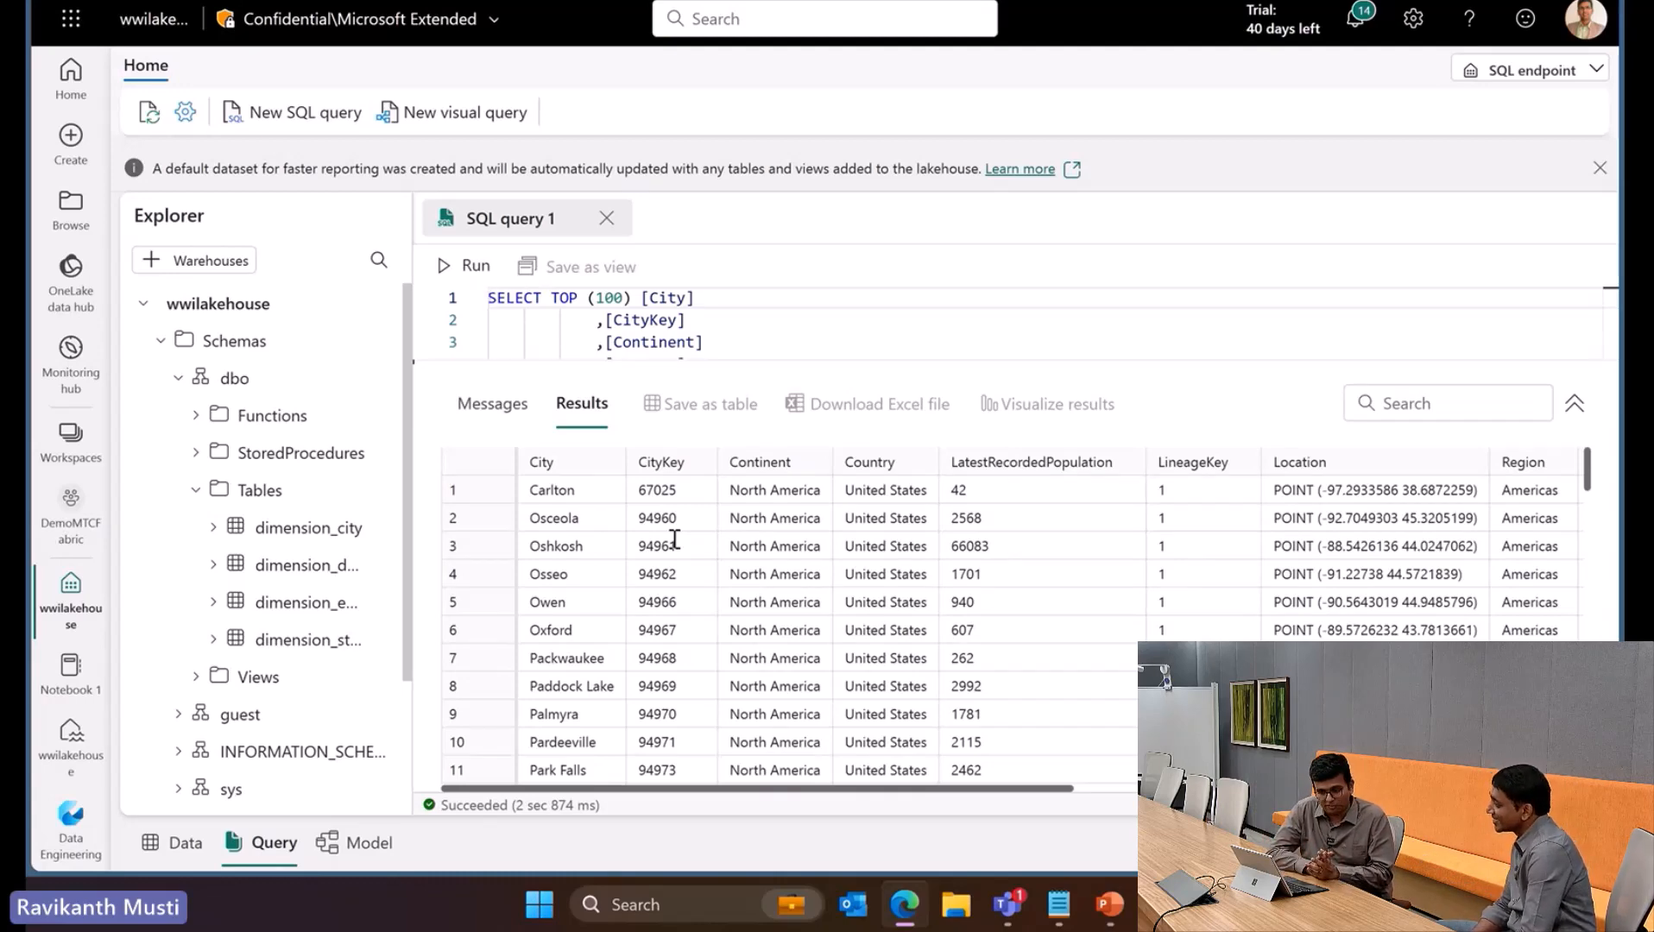
# Return to Notebook 1, discarding the unsaved SQL query, and check the run of the fact_sale cell
pyautogui.click(378, 306)
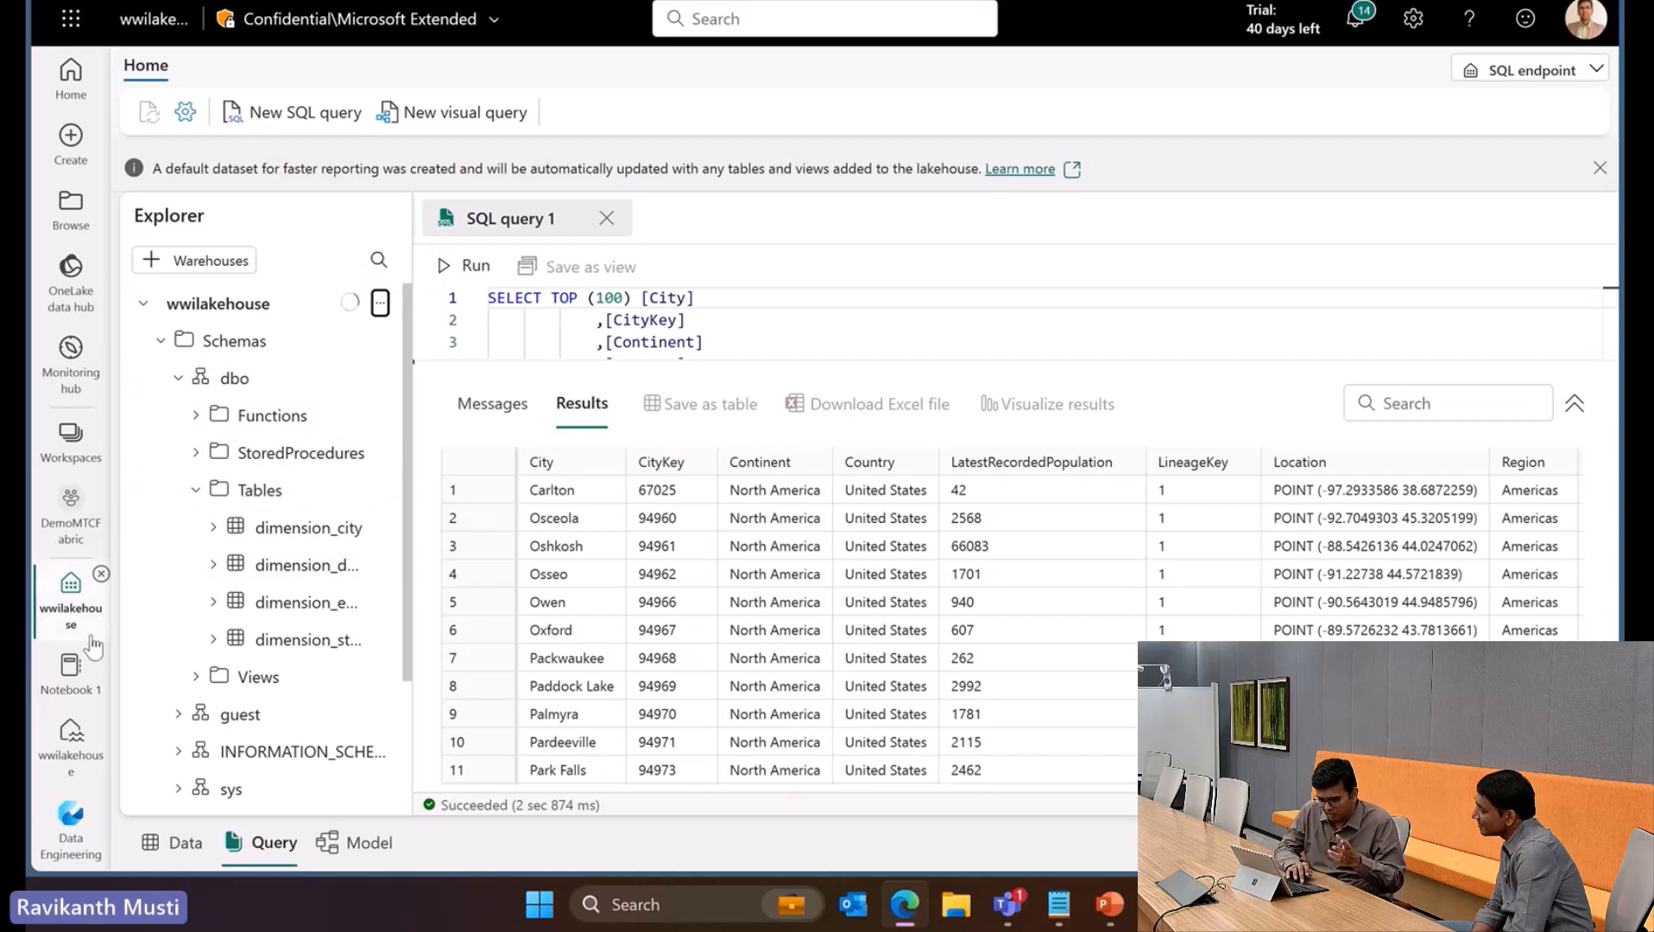
pyautogui.click(65, 689)
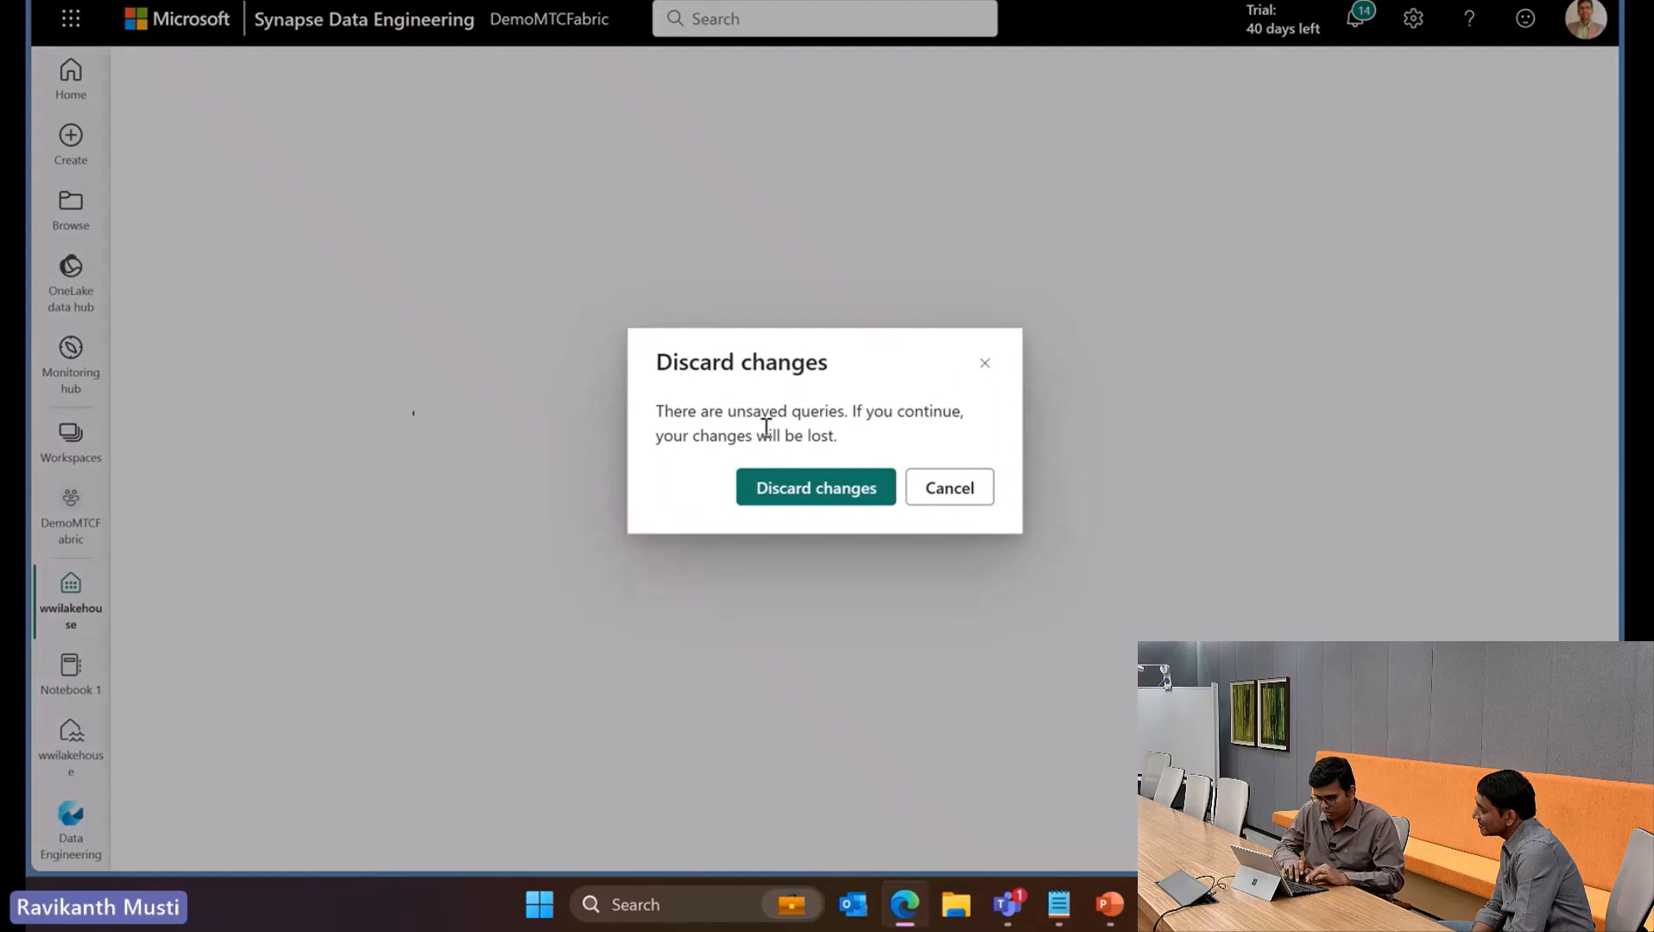
pyautogui.click(846, 489)
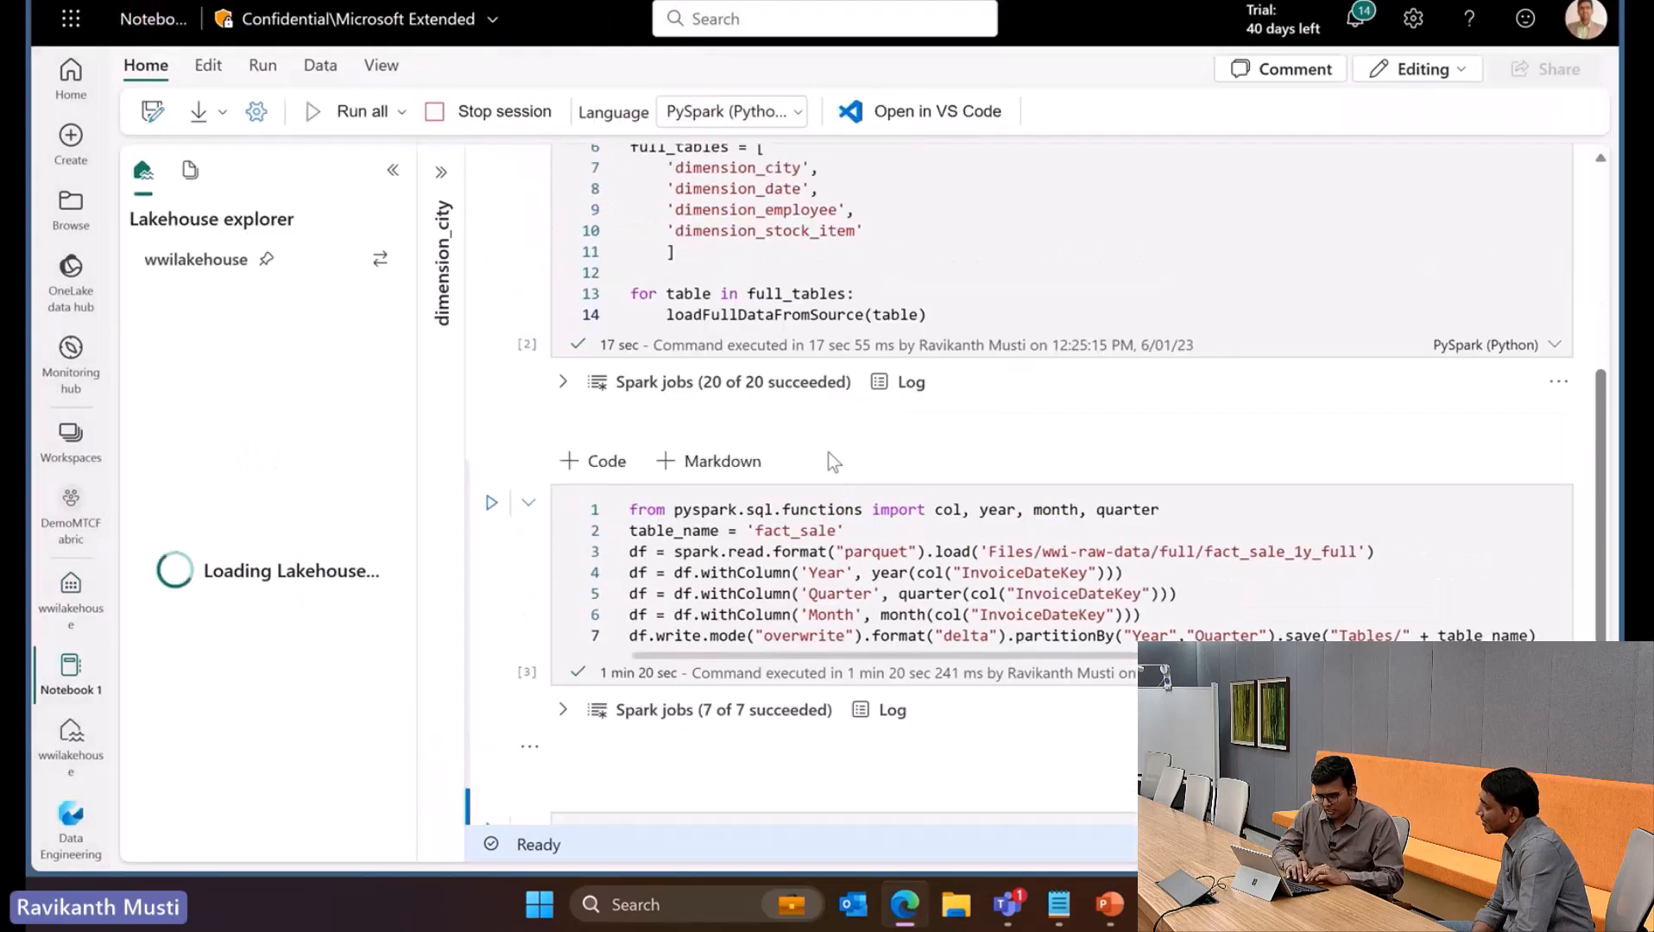
pyautogui.scroll(-3, 735, 524)
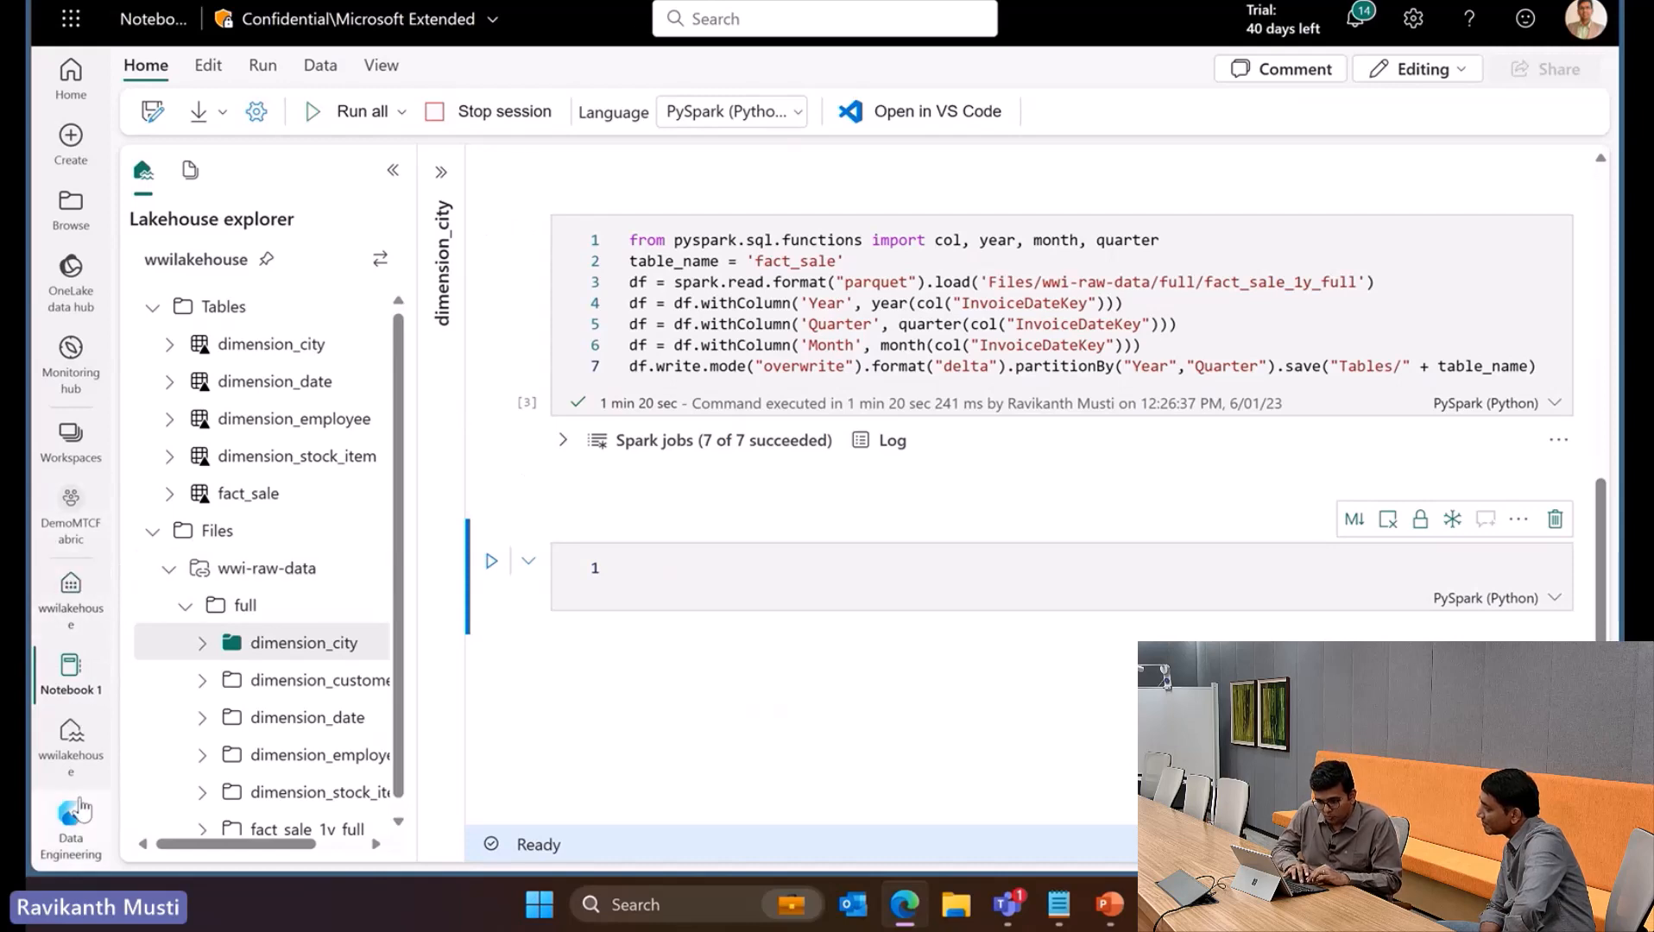
# Go back to the wwilakehouse lakehouse and switch it to its SQL endpoint
pyautogui.click(65, 760)
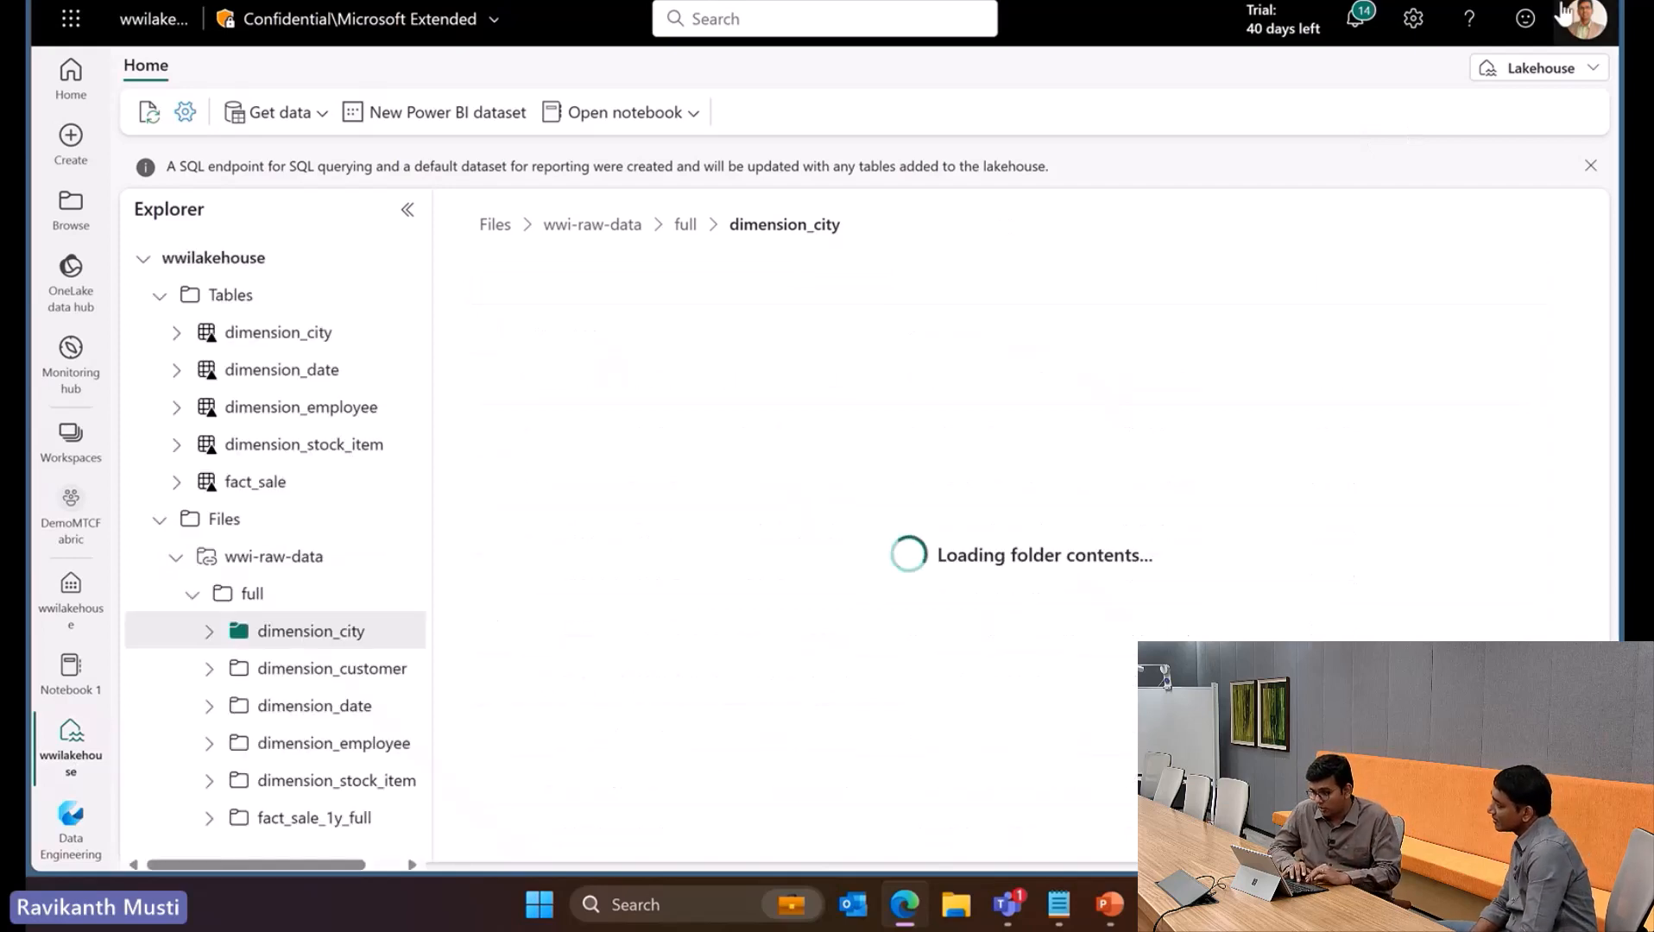
pyautogui.click(1541, 68)
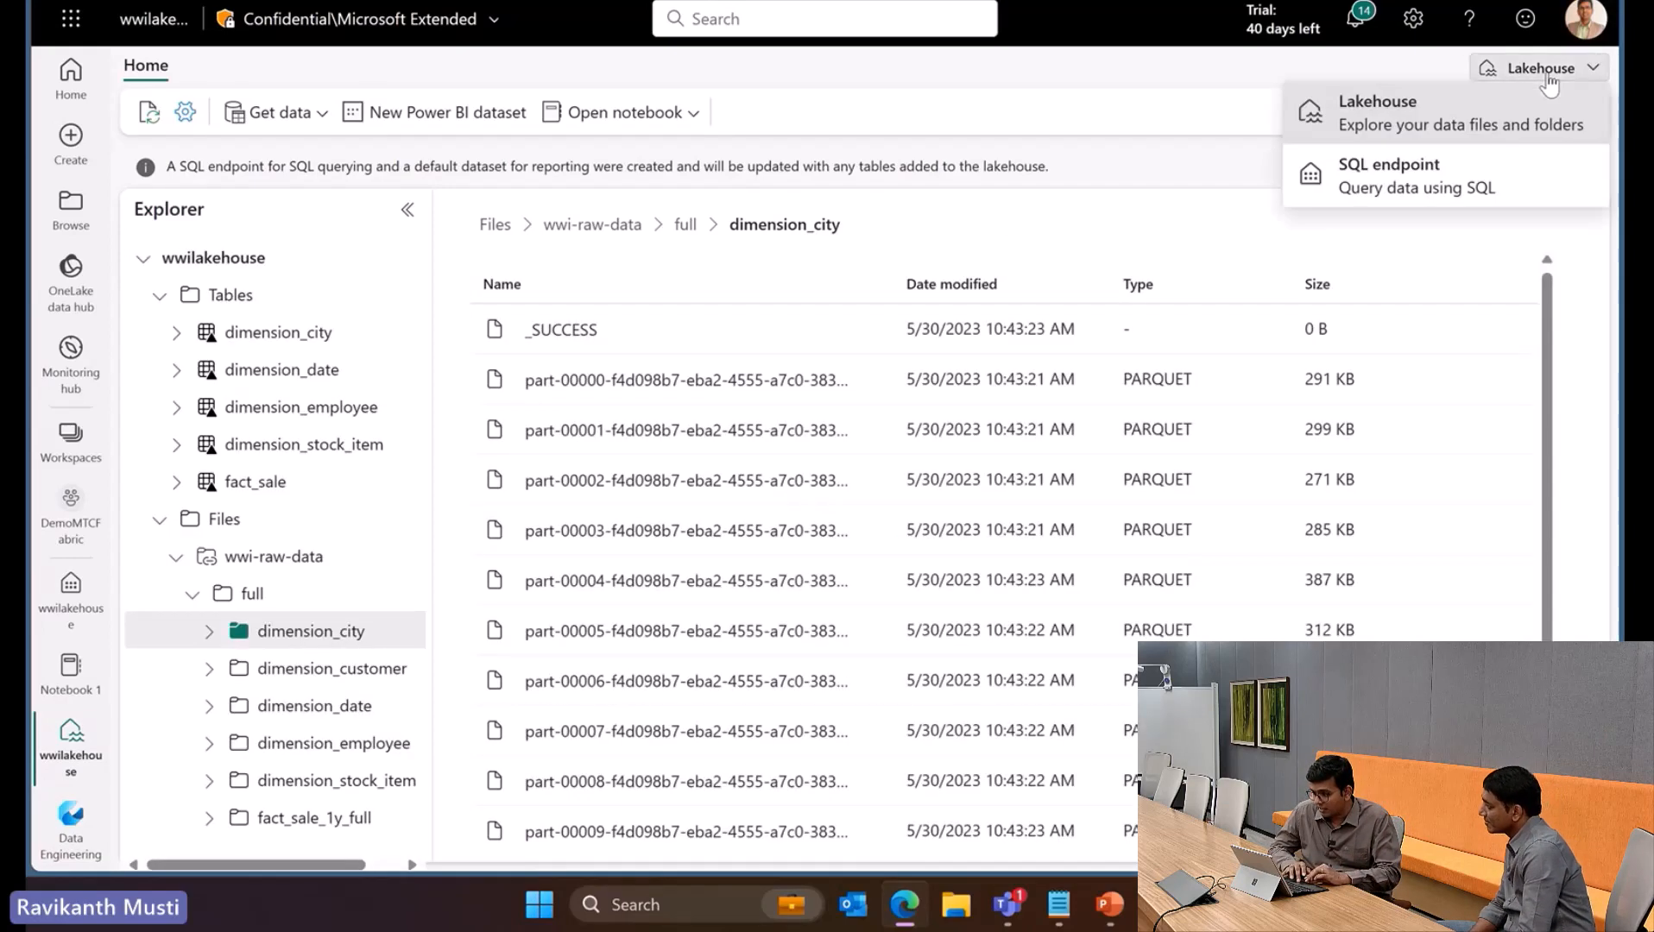
pyautogui.click(1448, 197)
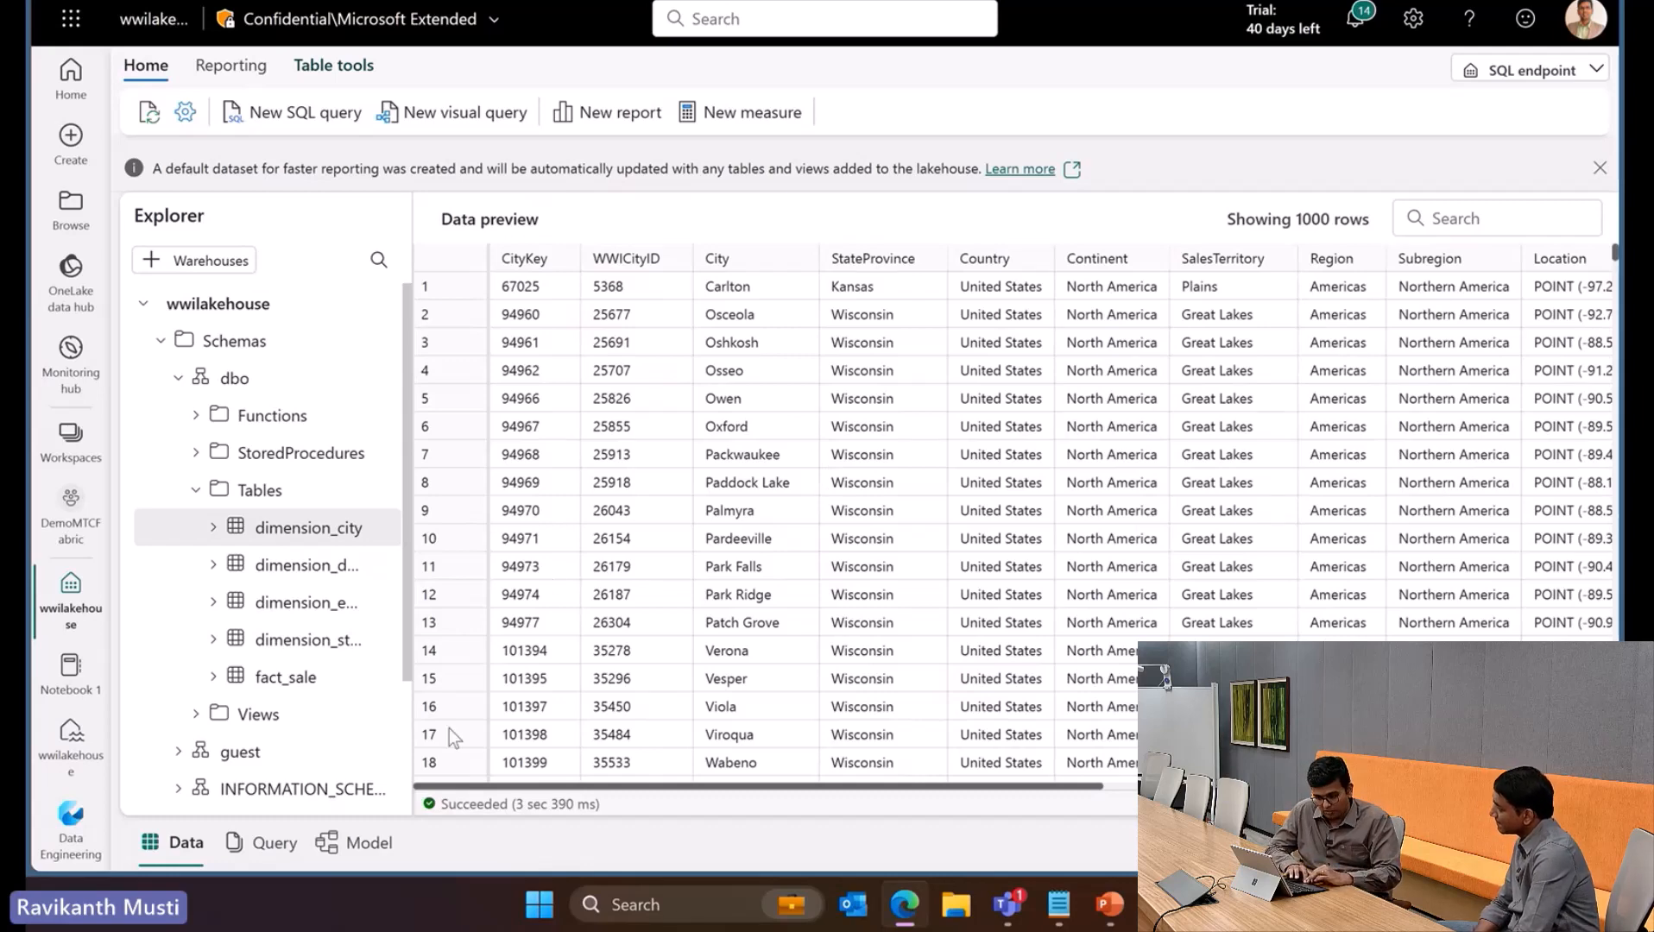
# Open the data model of all tables, hide its properties, and look through the fields of the fact_sale table
pyautogui.click(378, 827)
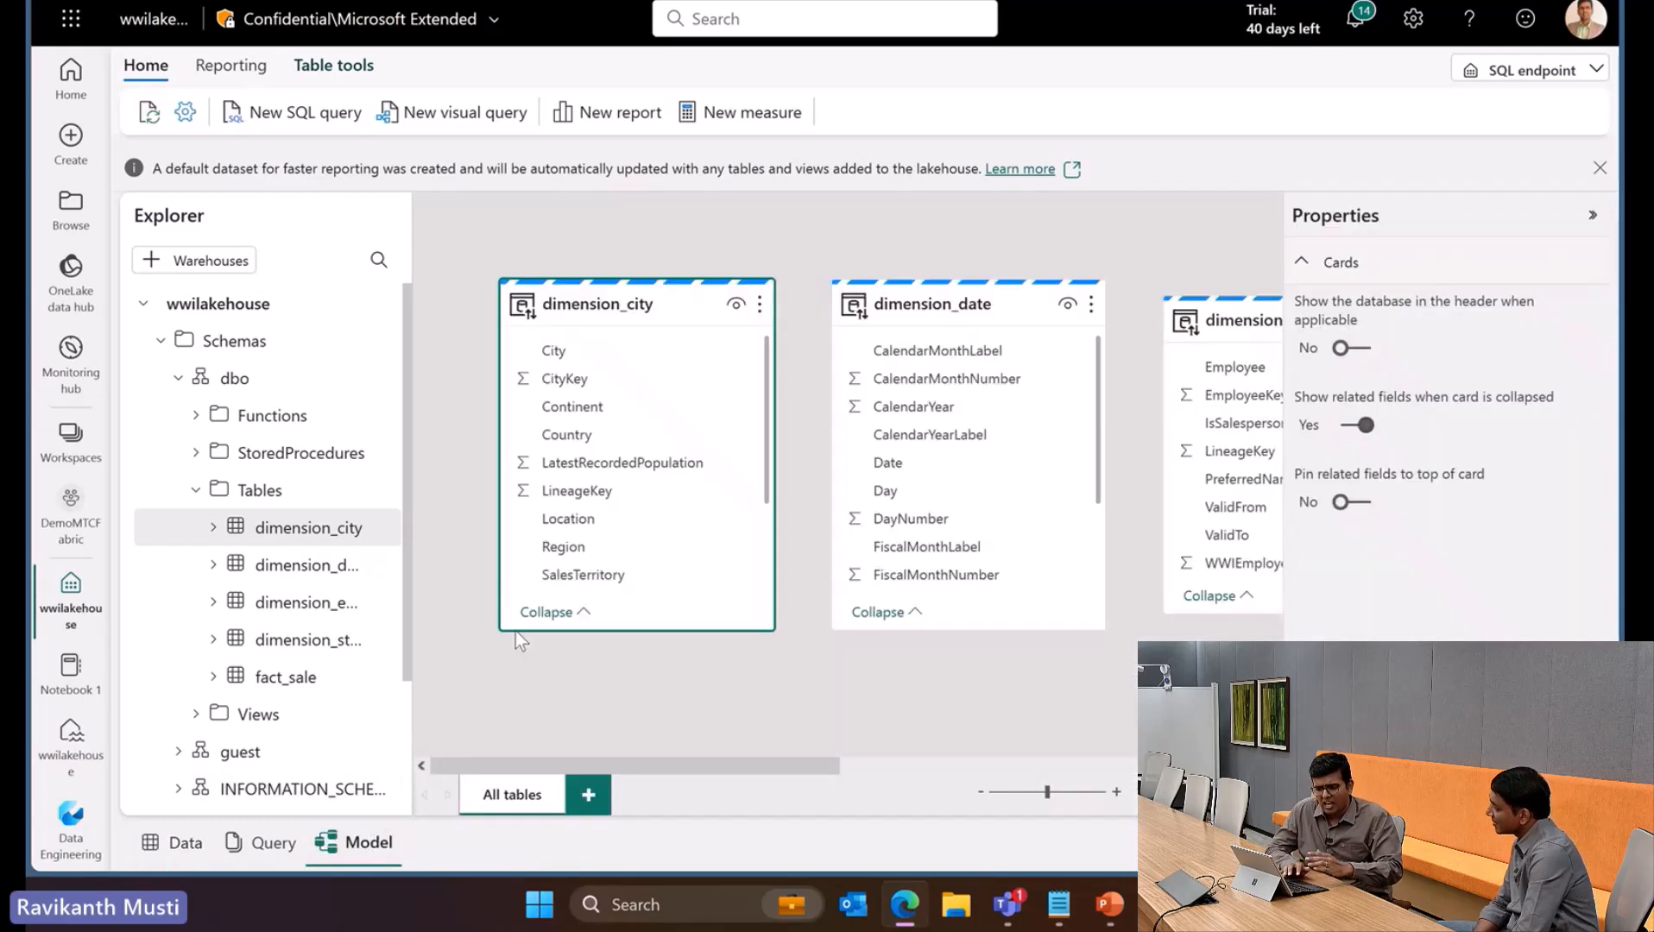
pyautogui.click(1597, 212)
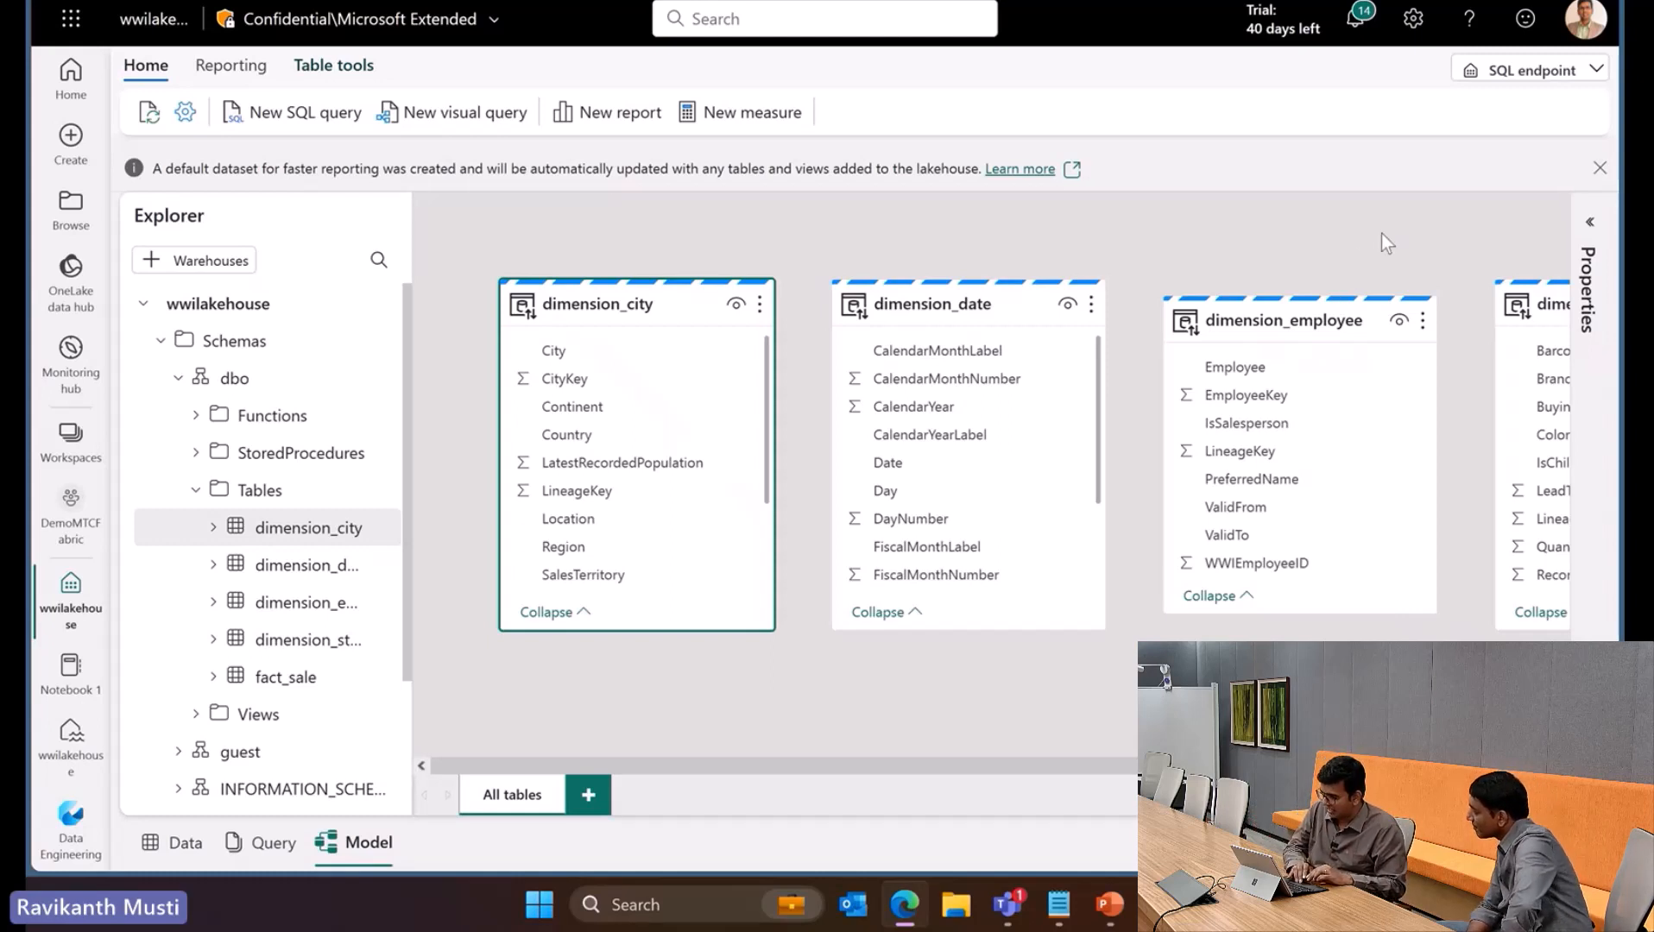
pyautogui.hscroll(5, 1381, 233)
pyautogui.hscroll(2, 1382, 232)
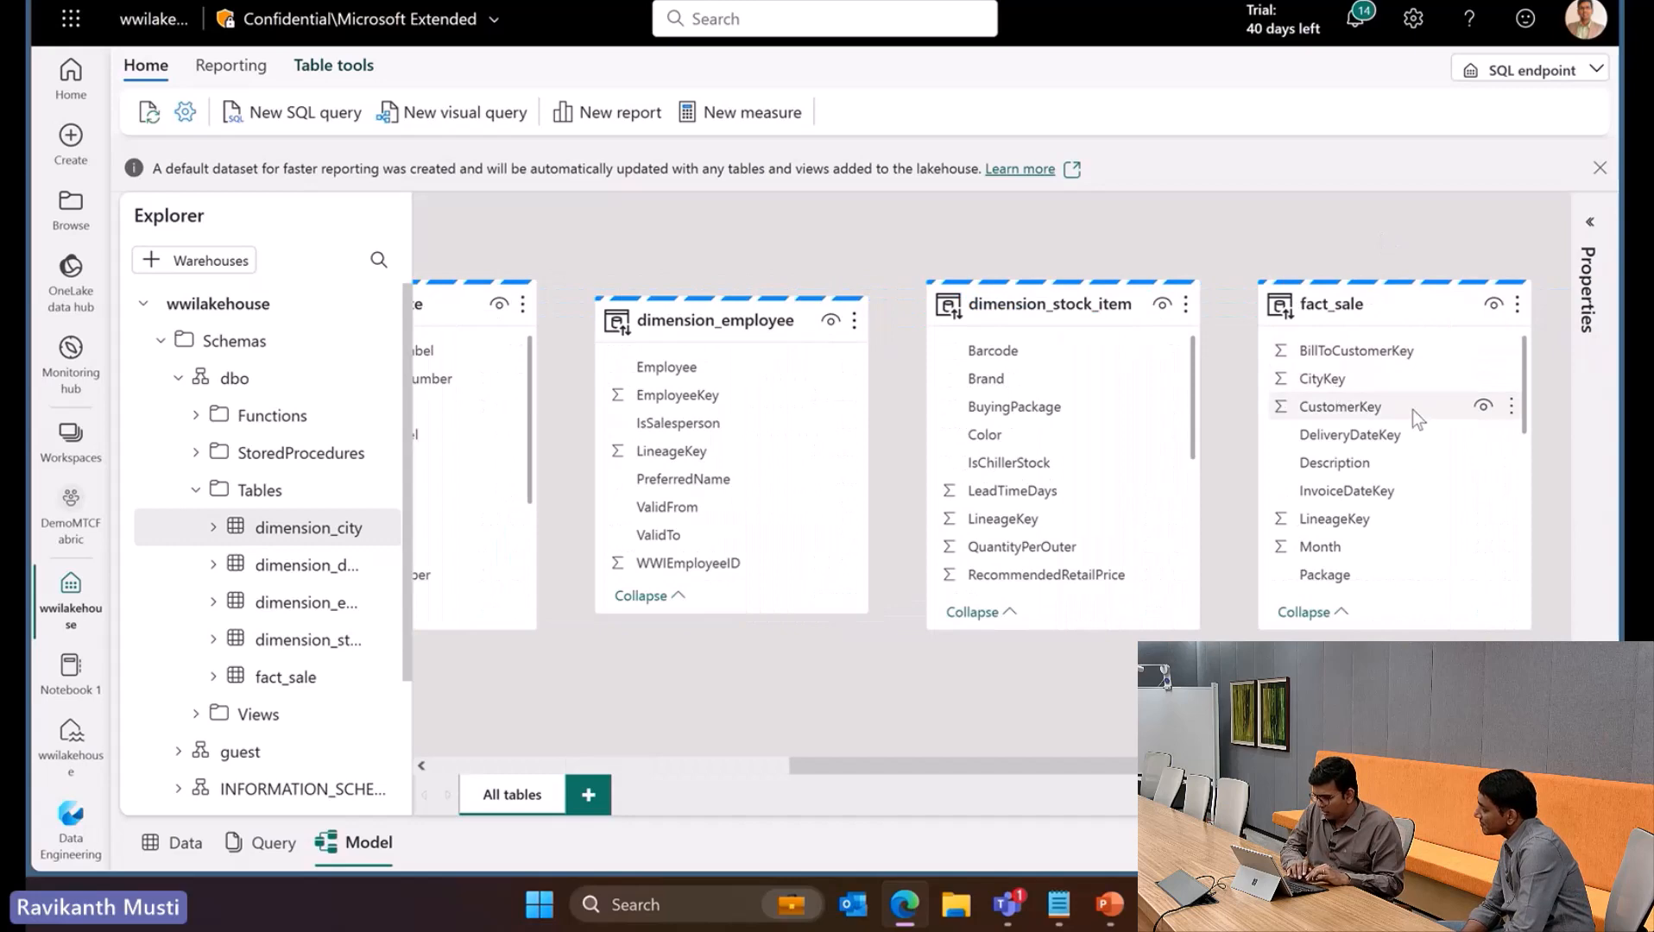
pyautogui.scroll(-3, 1349, 447)
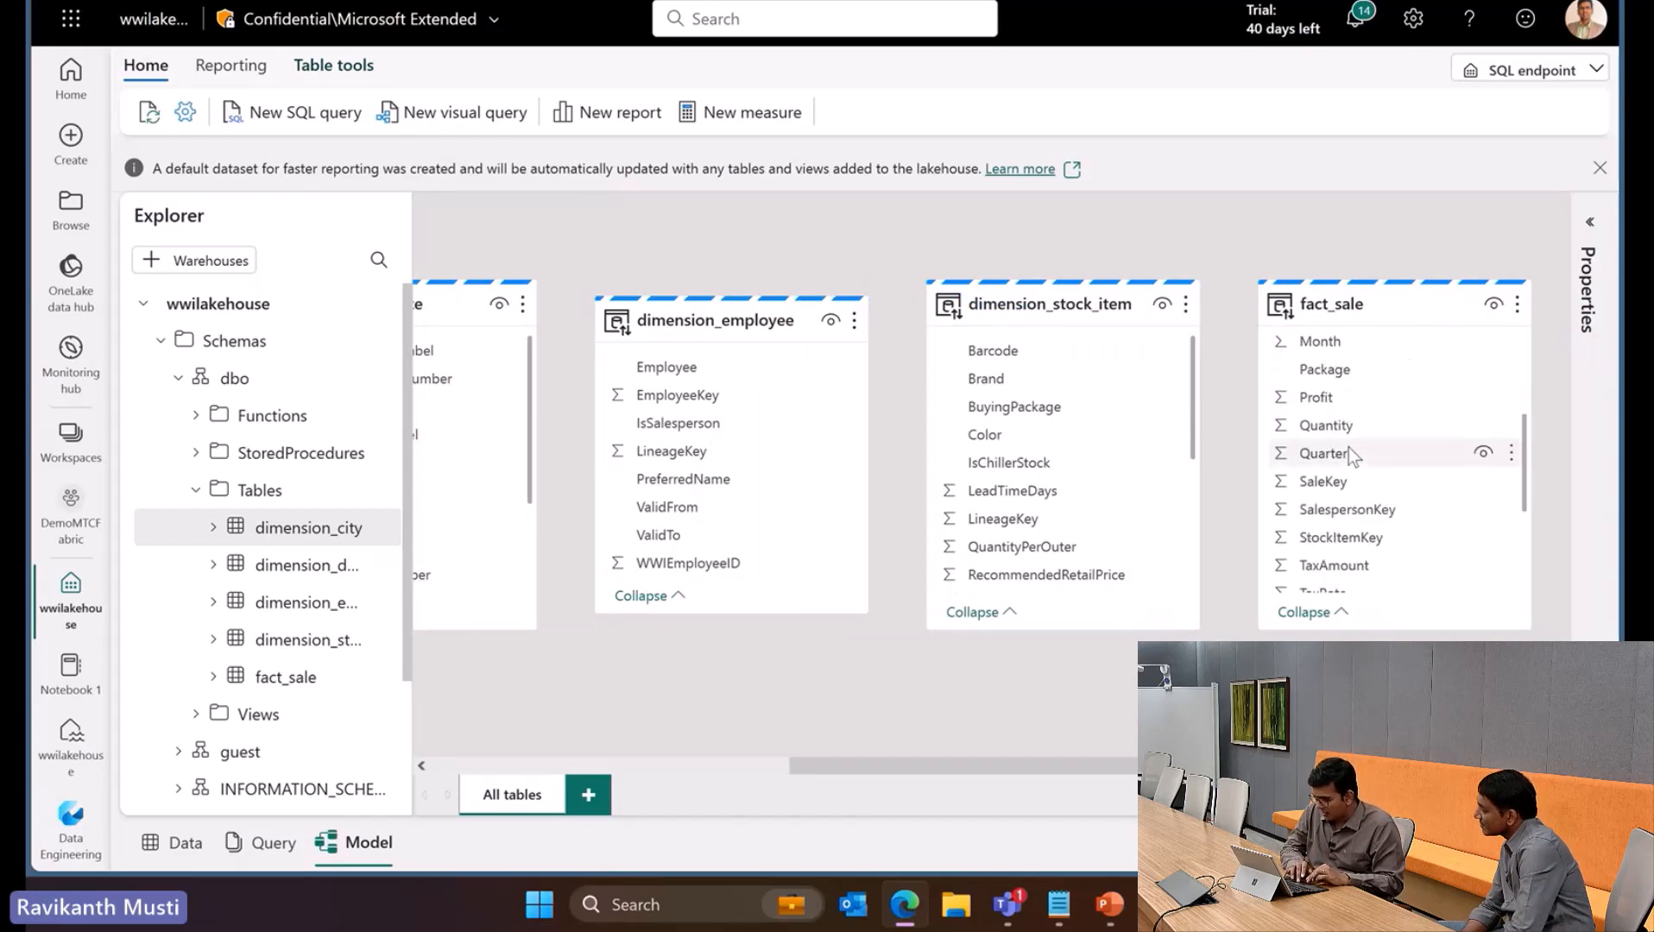
# Create an active many-to-one relationship from fact_sale SalespersonKey to dimension_employee EmployeeKey, single cross-filter direction, assuming referential integrity
pyautogui.moveTo(1347, 509); pyautogui.dragTo(719, 397)
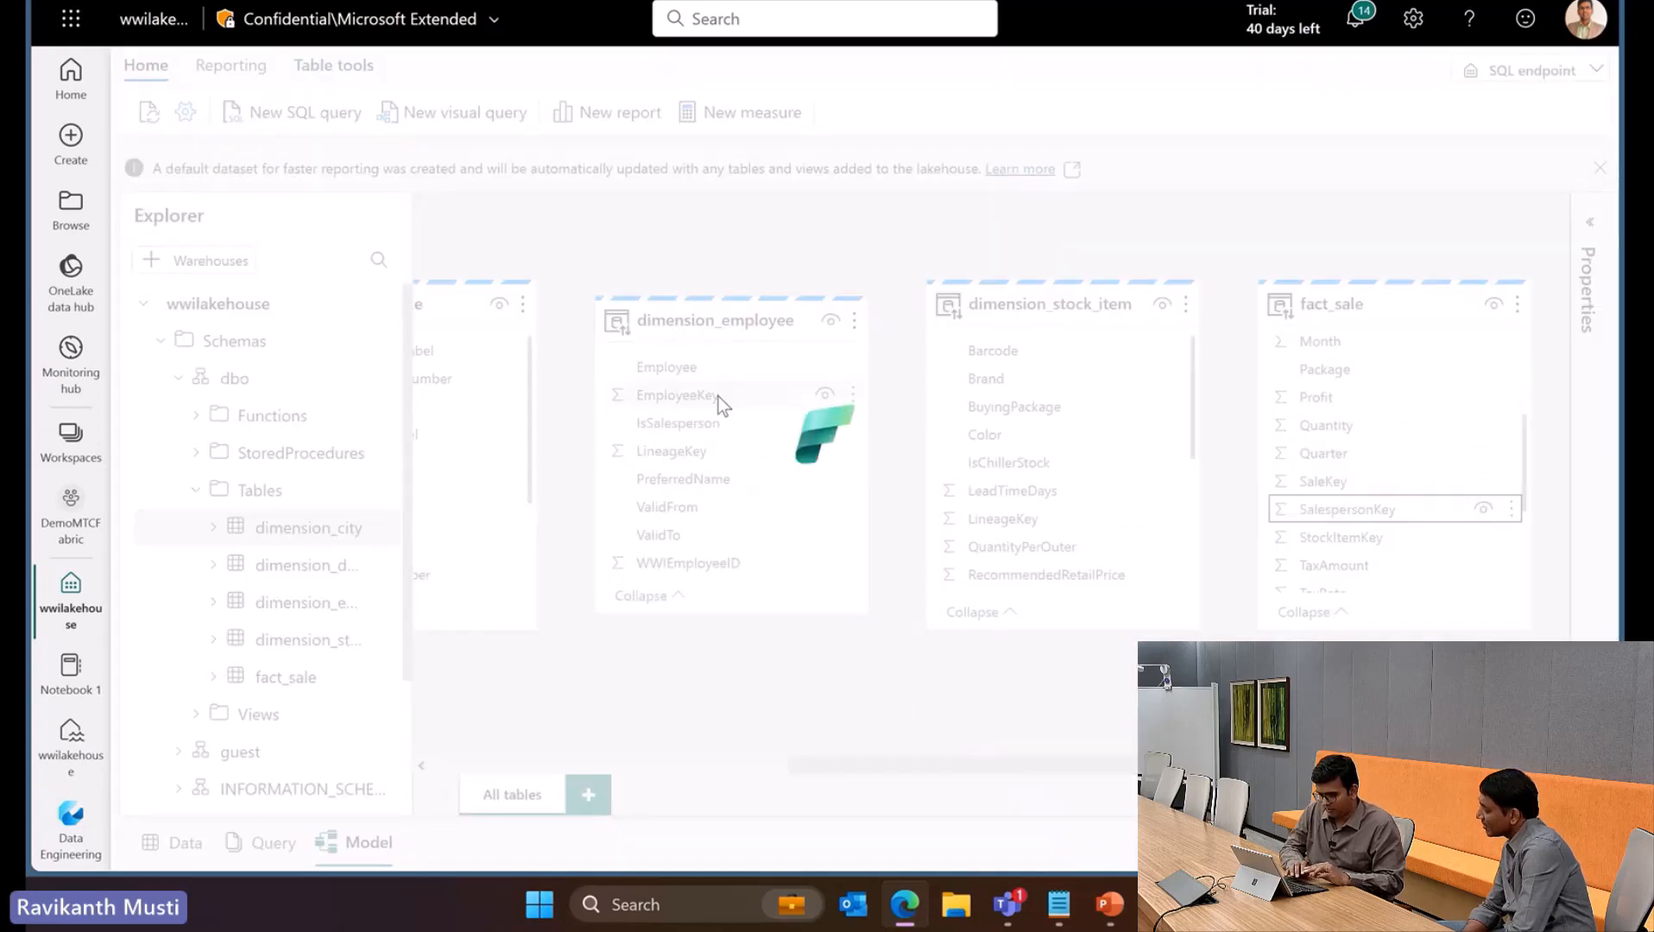
pyautogui.click(488, 570)
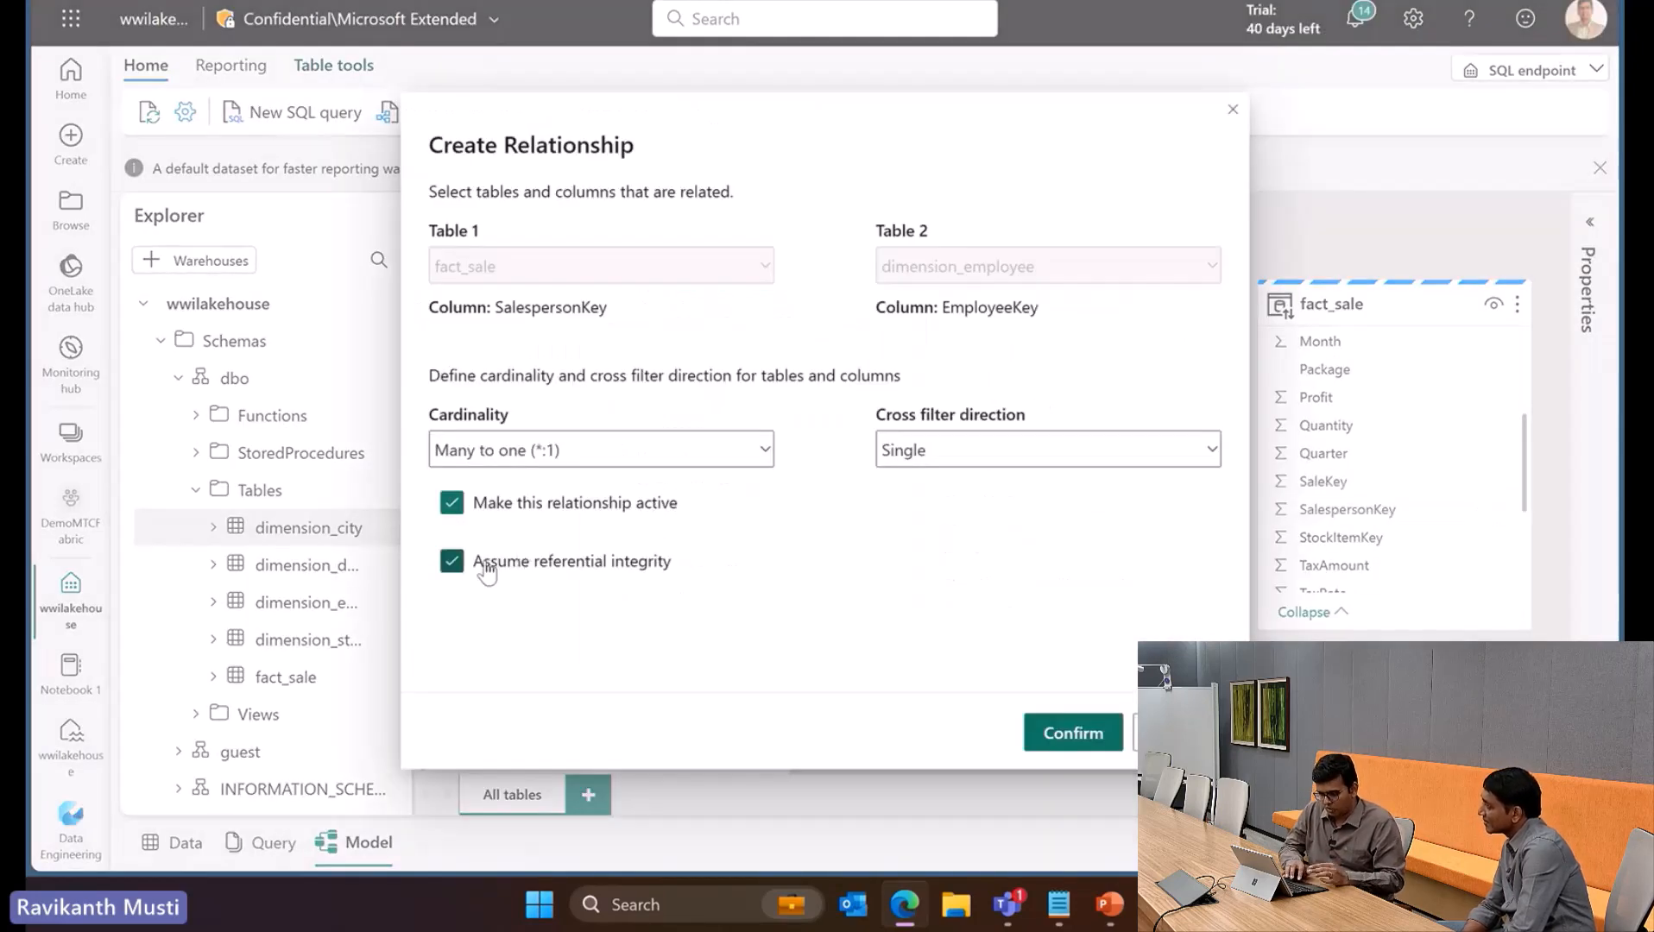
pyautogui.click(1075, 730)
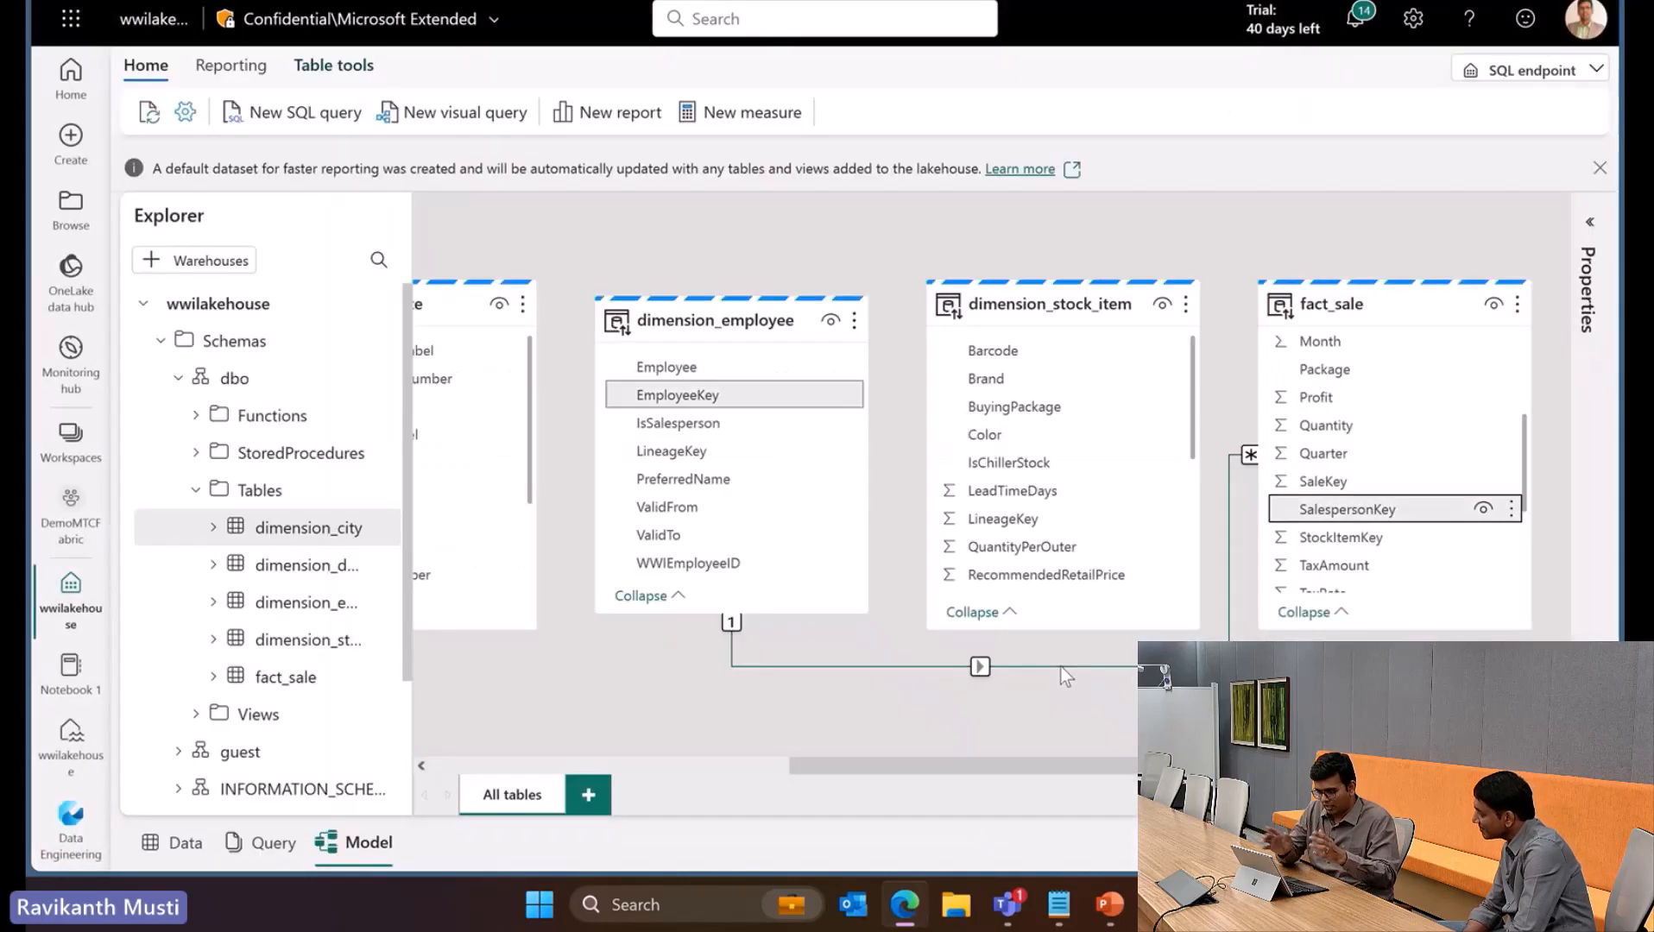
# Rearrange the model tables and relate fact_sale CityKey to dimension_city CityKey as many-to-one, single direction, assuming referential integrity
pyautogui.moveTo(849, 591); pyautogui.dragTo(910, 590)
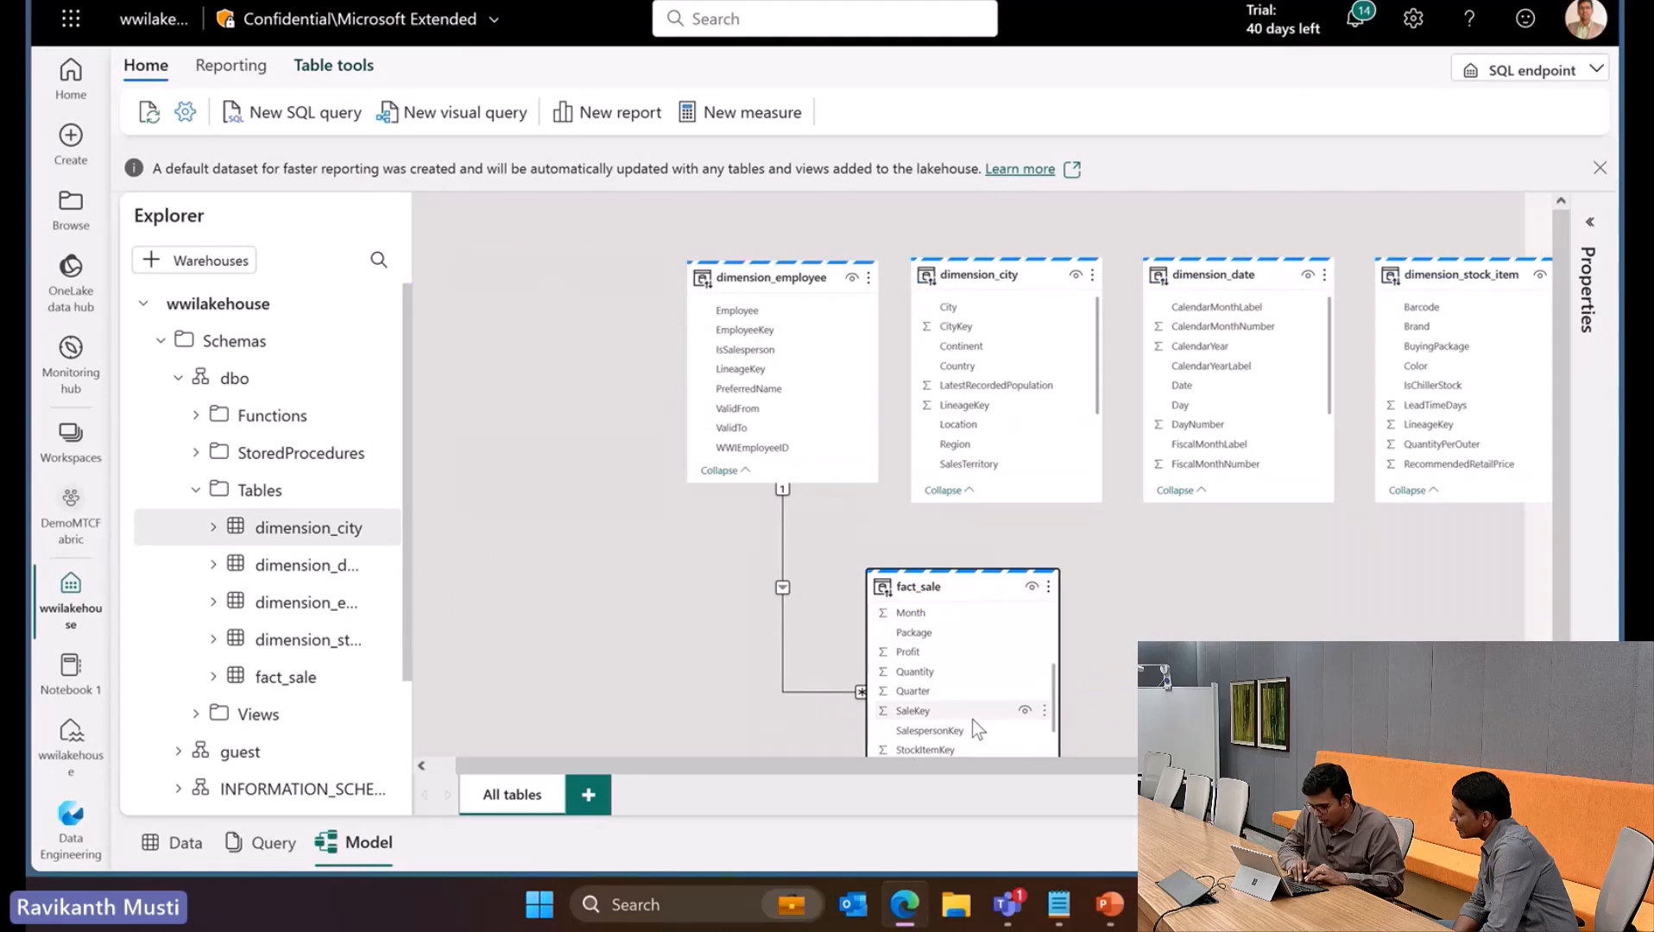
pyautogui.scroll(3, 972, 719)
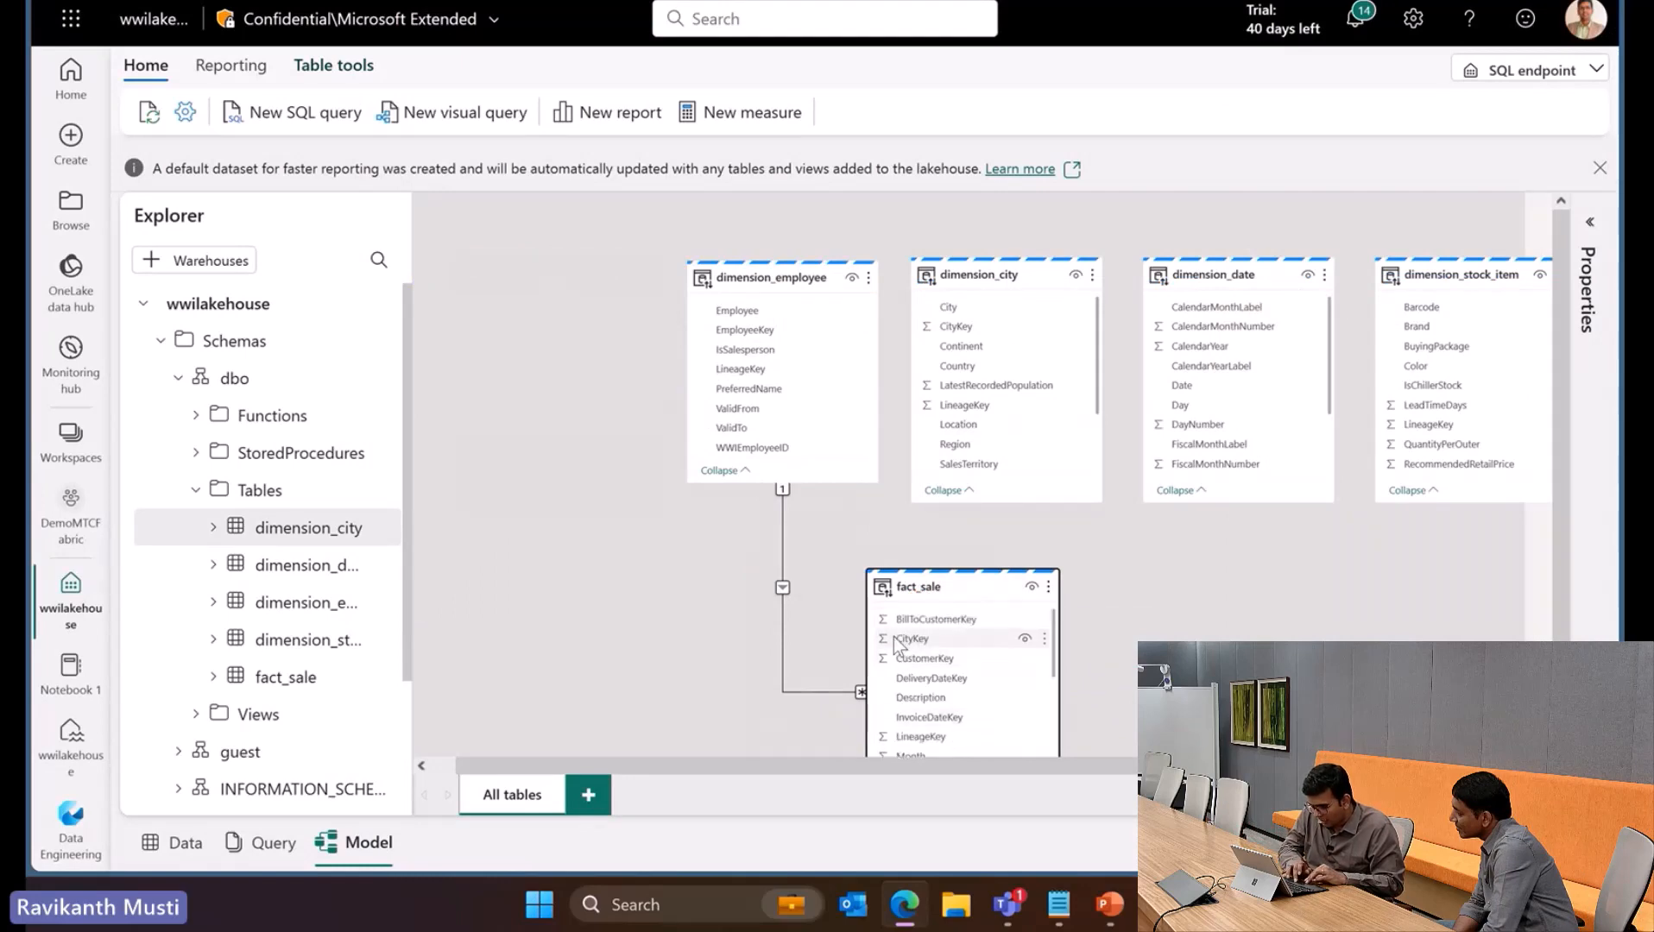
pyautogui.moveTo(903, 639); pyautogui.dragTo(970, 324)
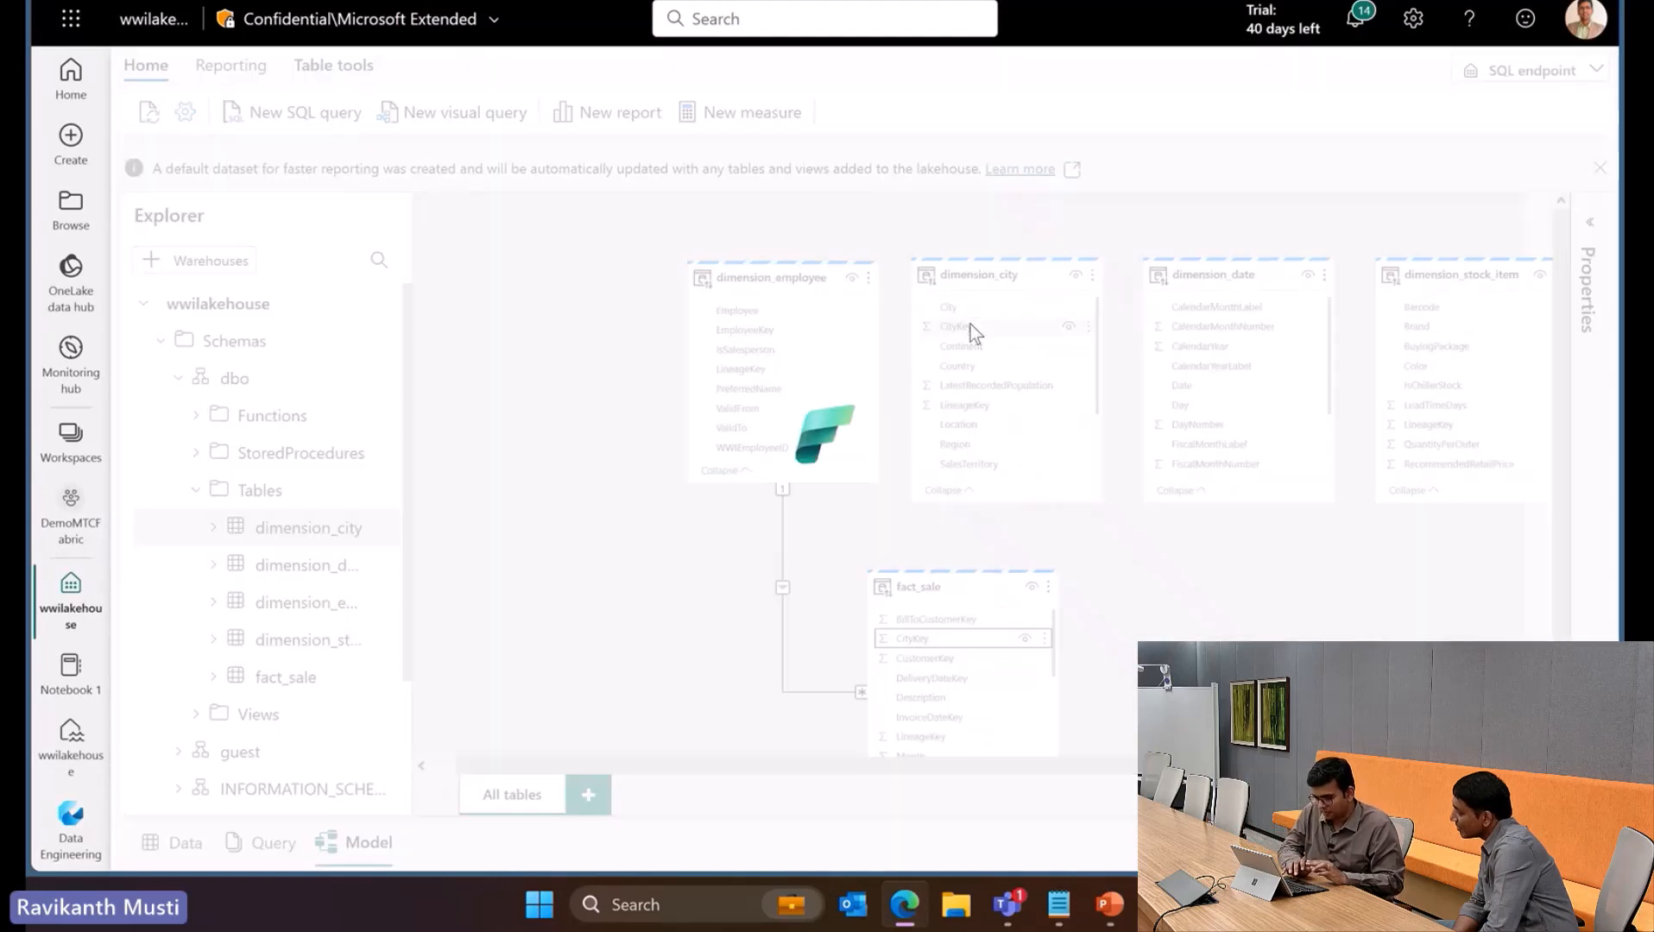
pyautogui.click(451, 562)
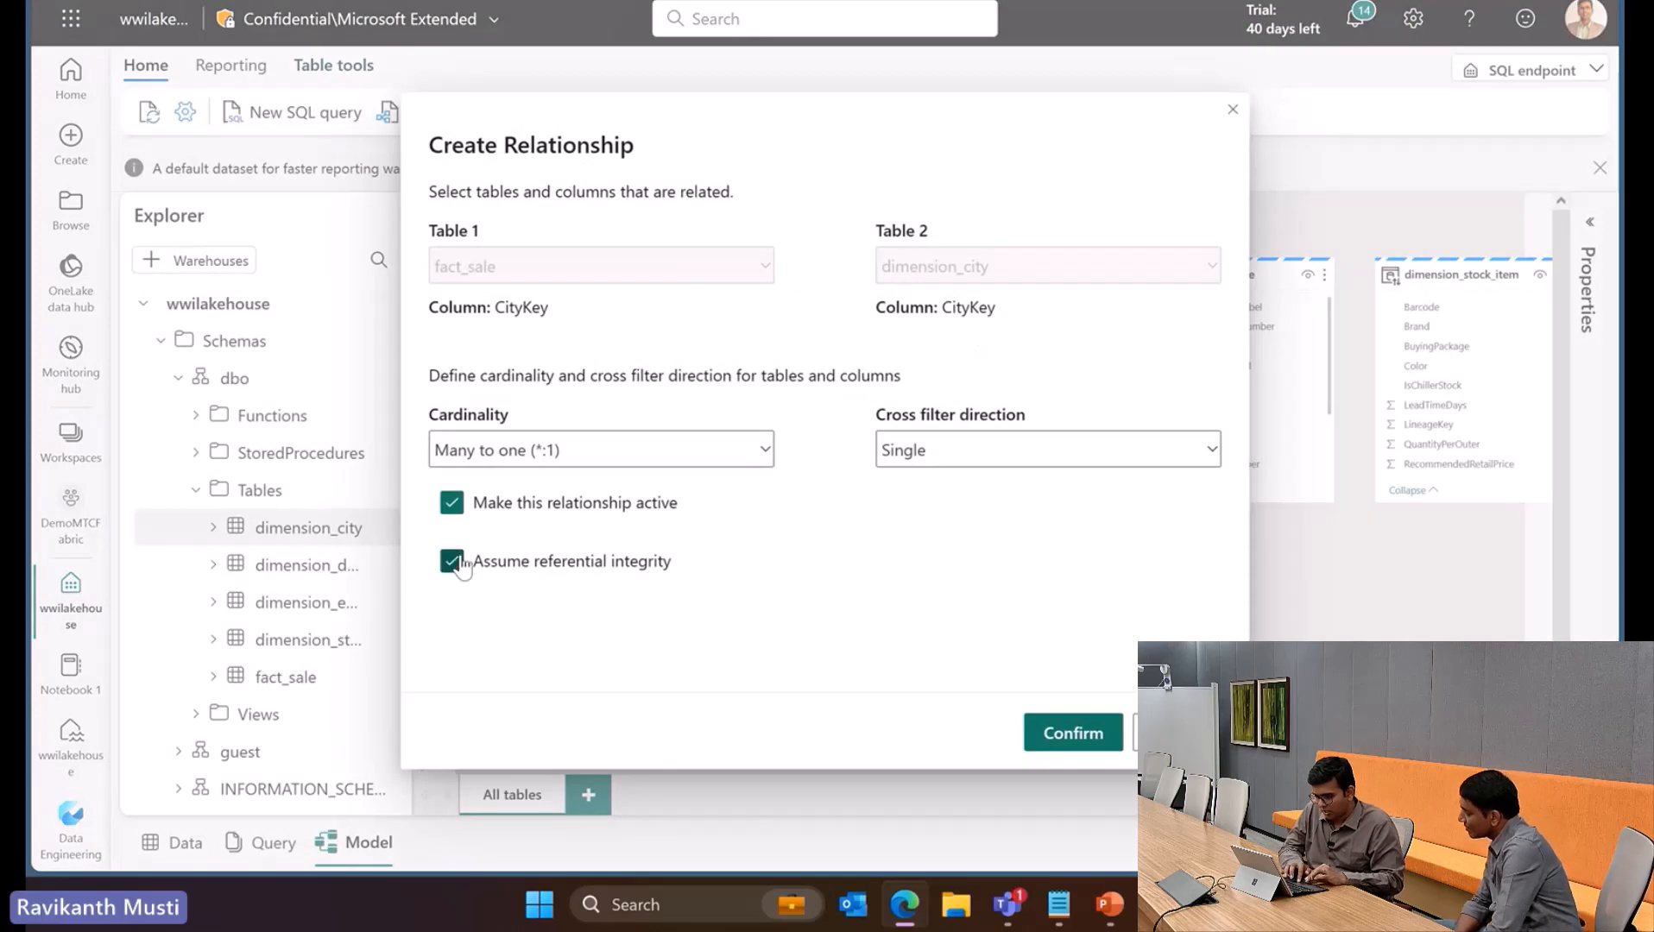
pyautogui.click(1073, 733)
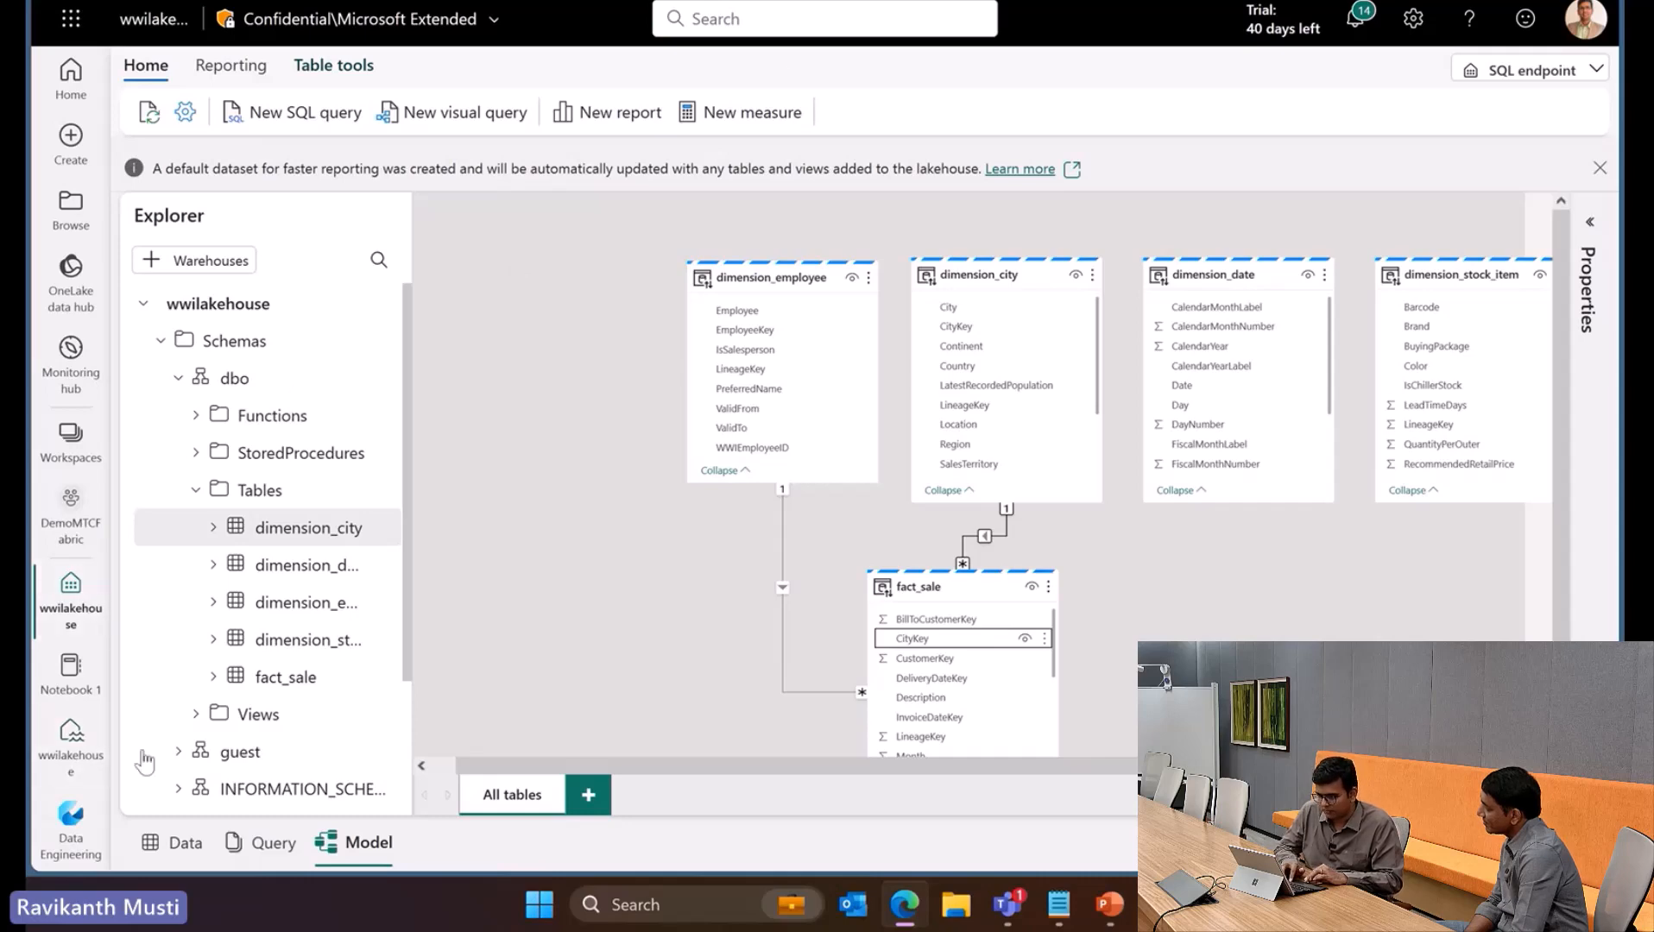
# Open the default wwilakehouse dataset from the DemoMTCFabric workspace in a new Power BI window and start a report from scratch
pyautogui.hotkey('ctrl', 'n')
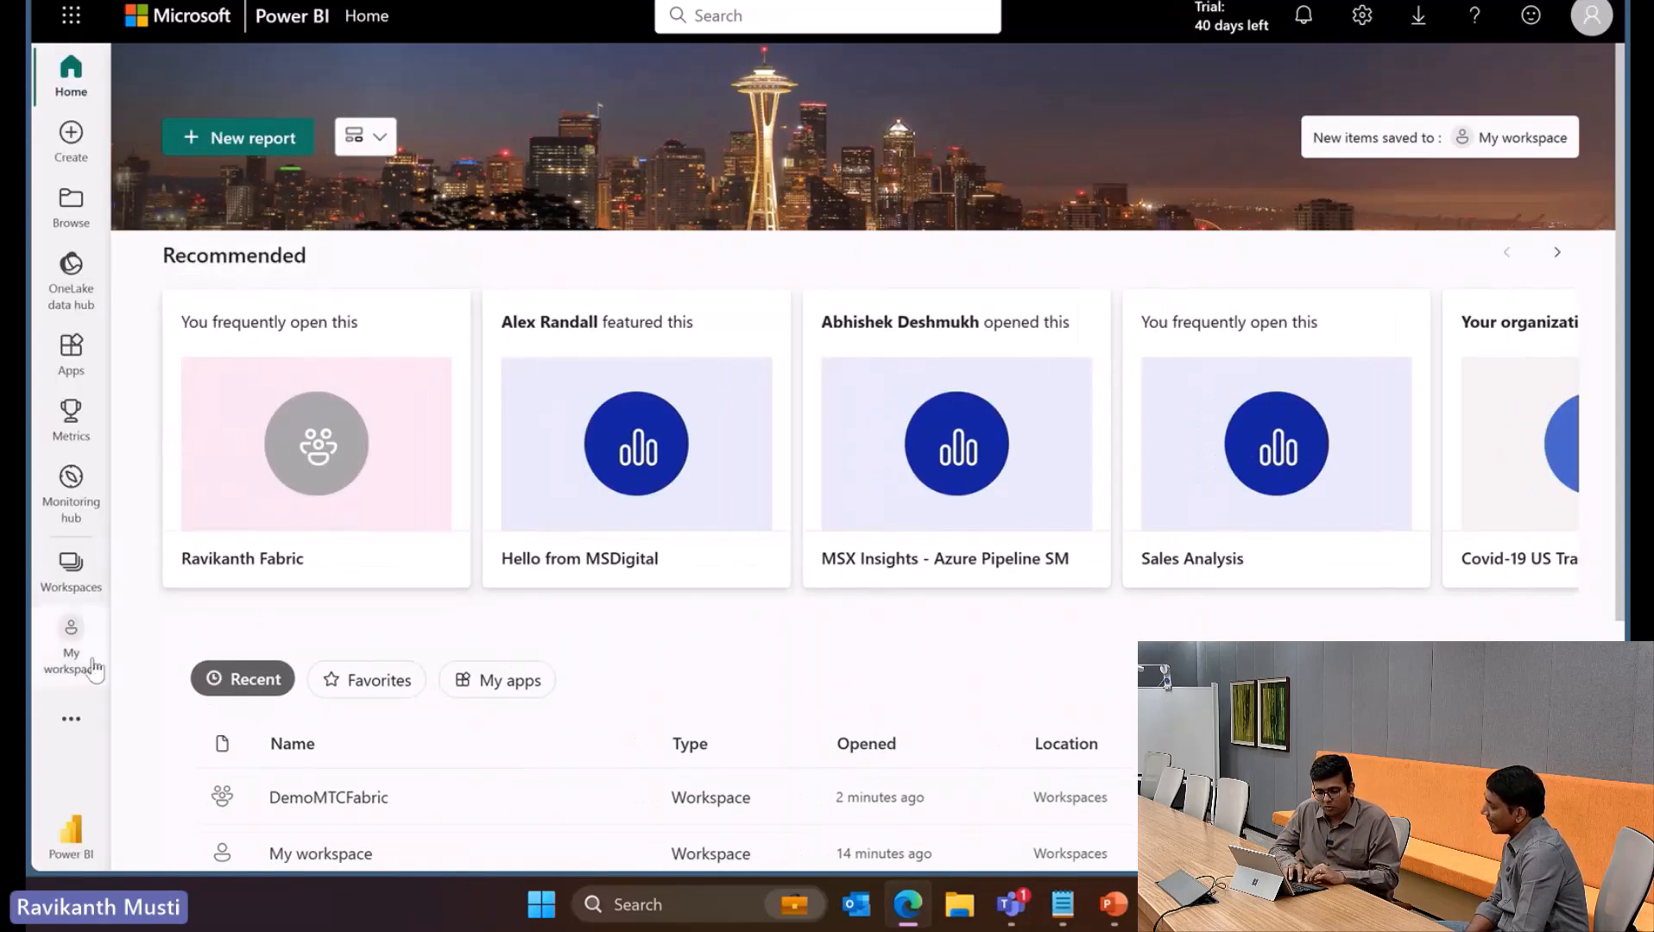
pyautogui.click(75, 557)
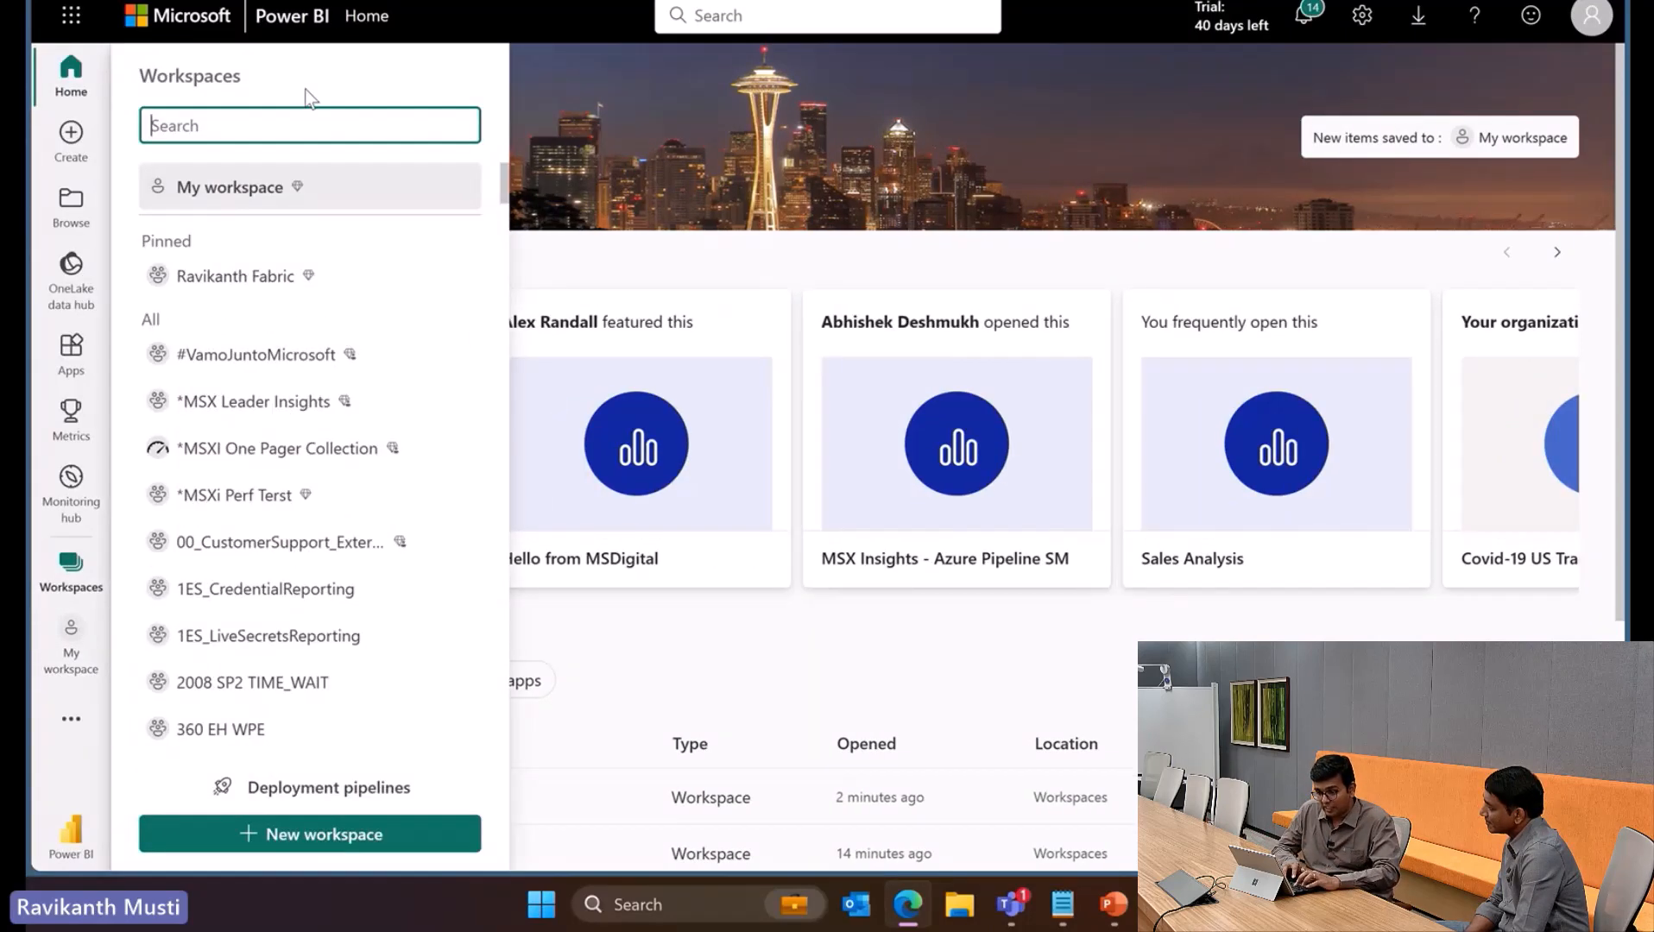
pyautogui.write('d')
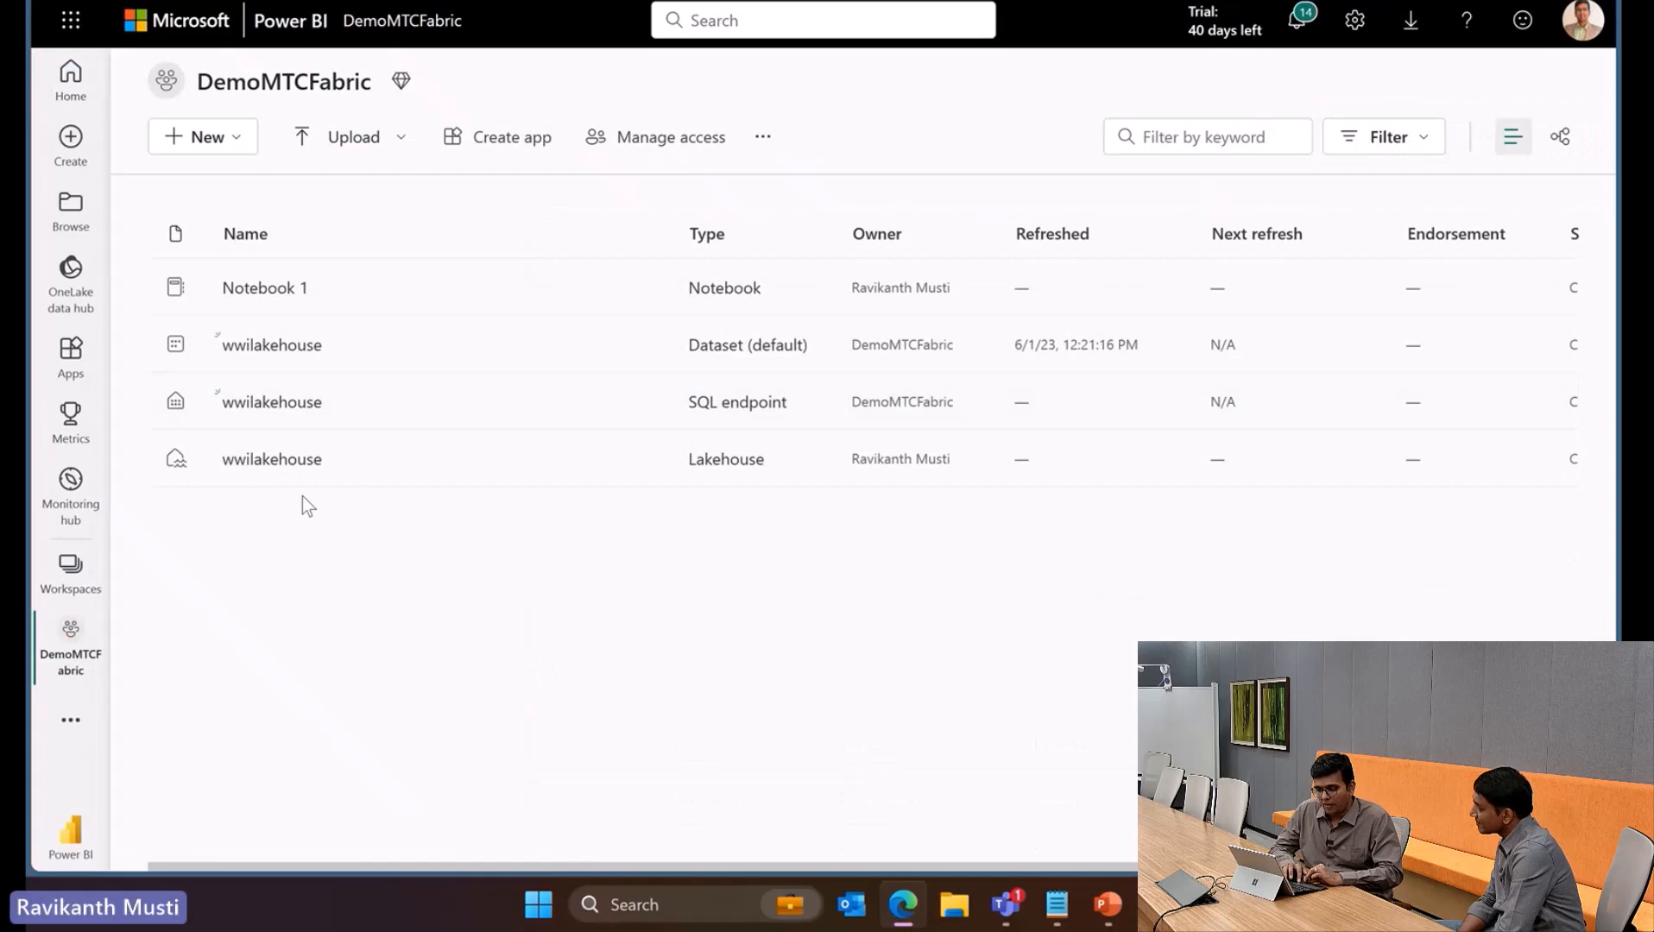
pyautogui.click(299, 346)
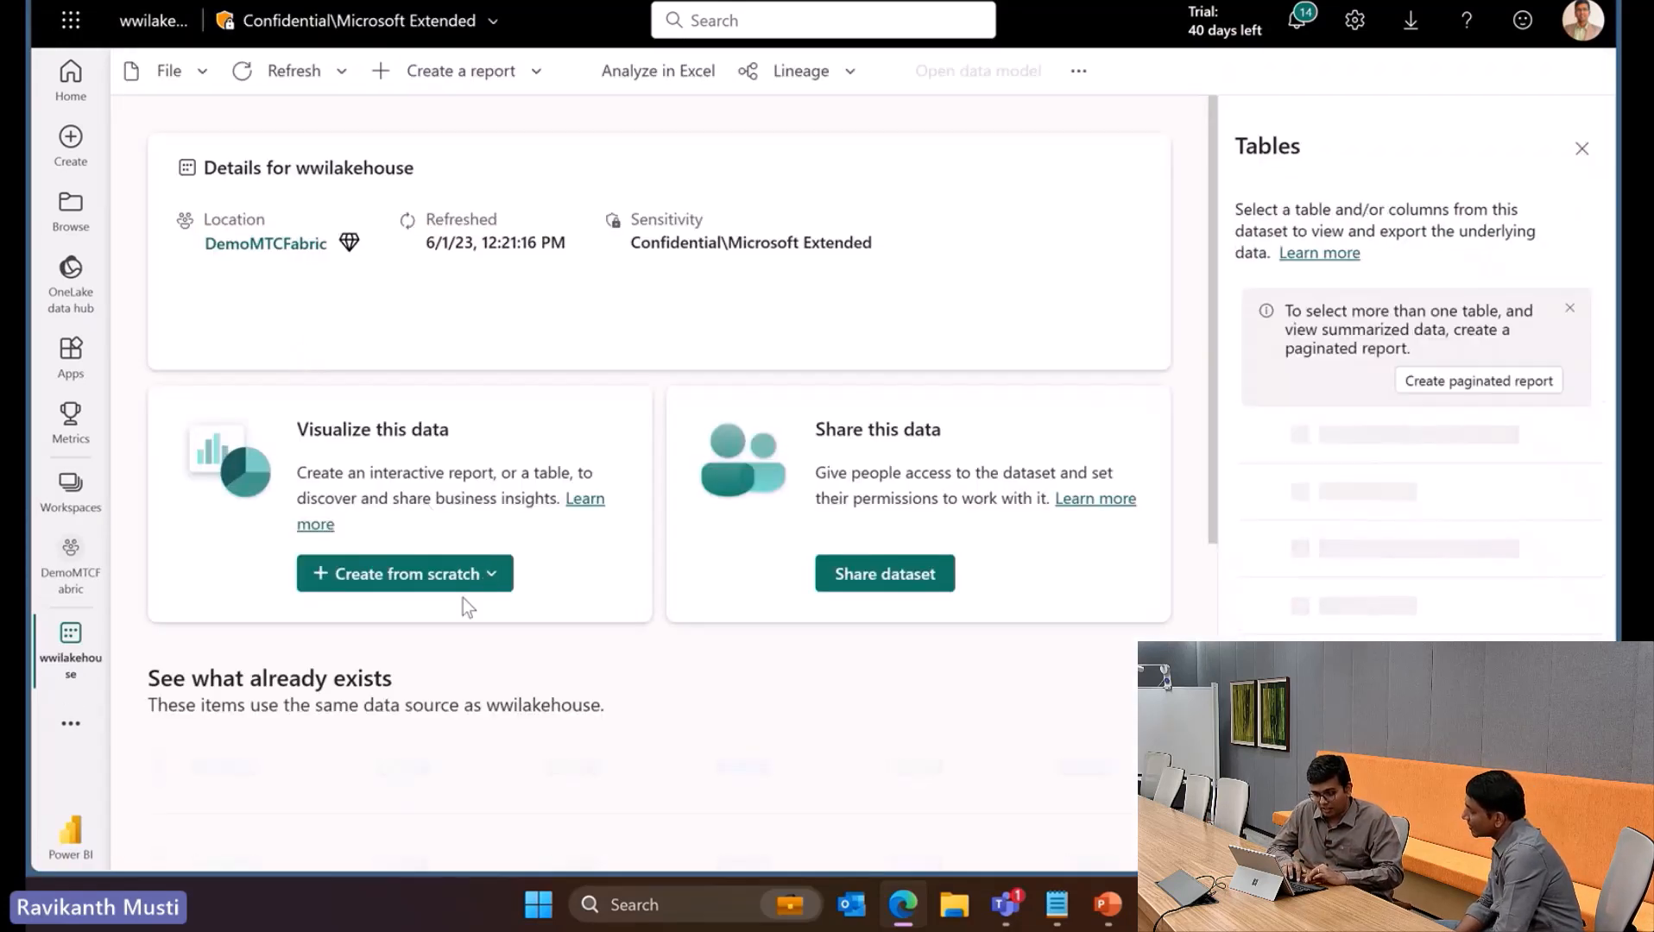
pyautogui.click(472, 577)
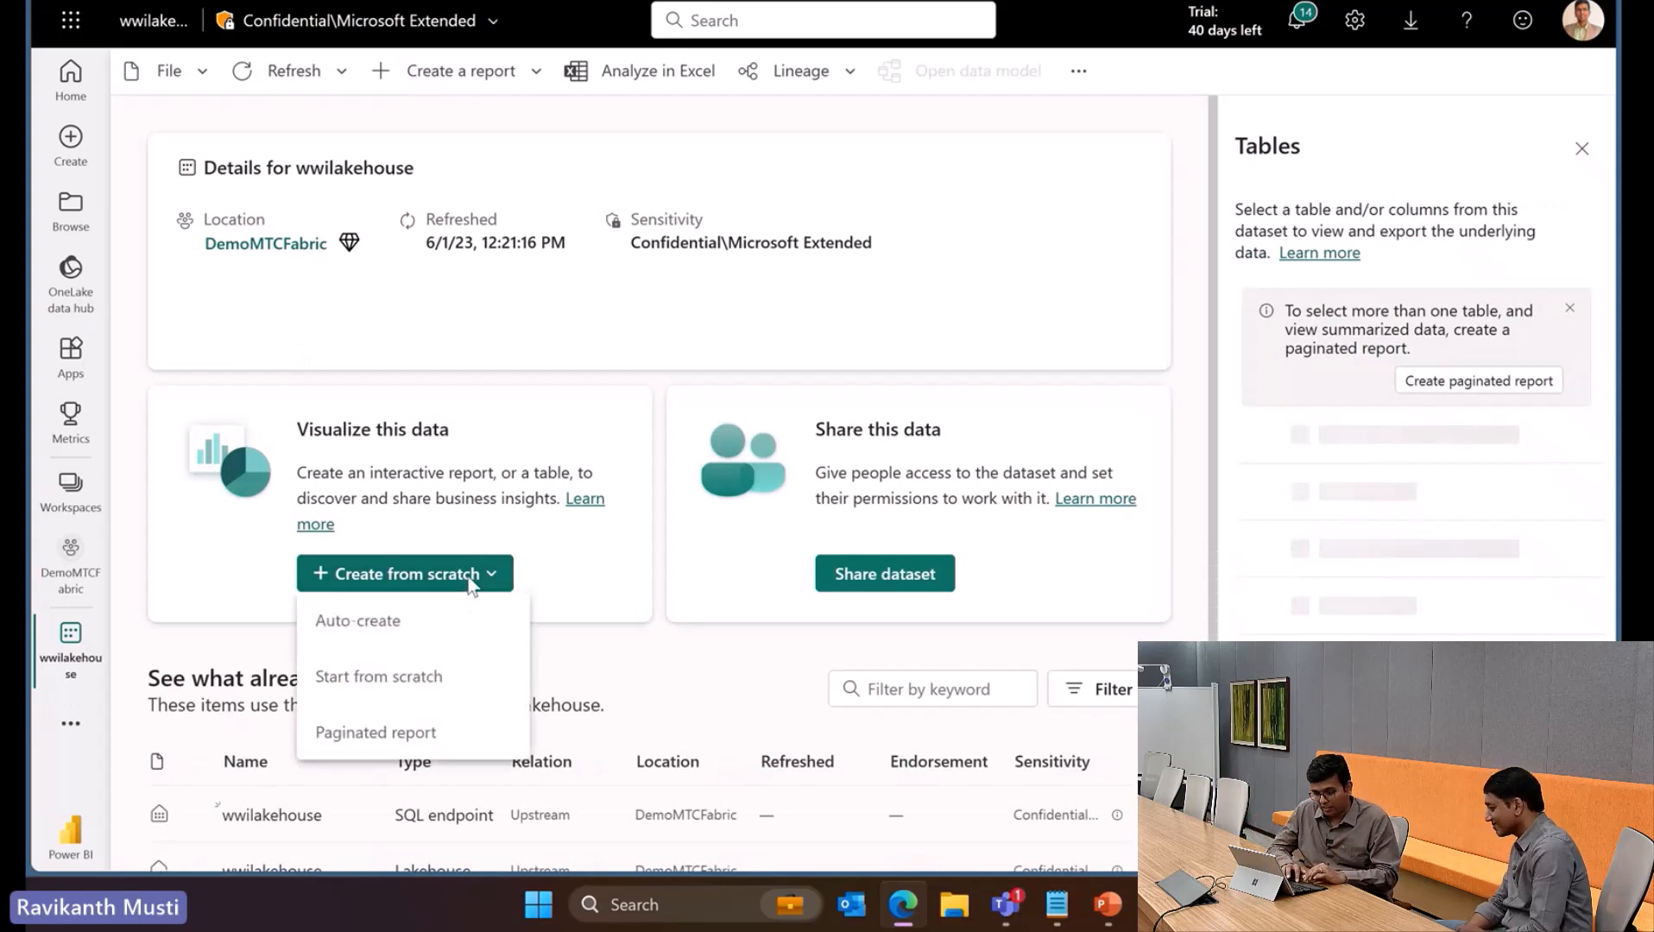
pyautogui.click(403, 676)
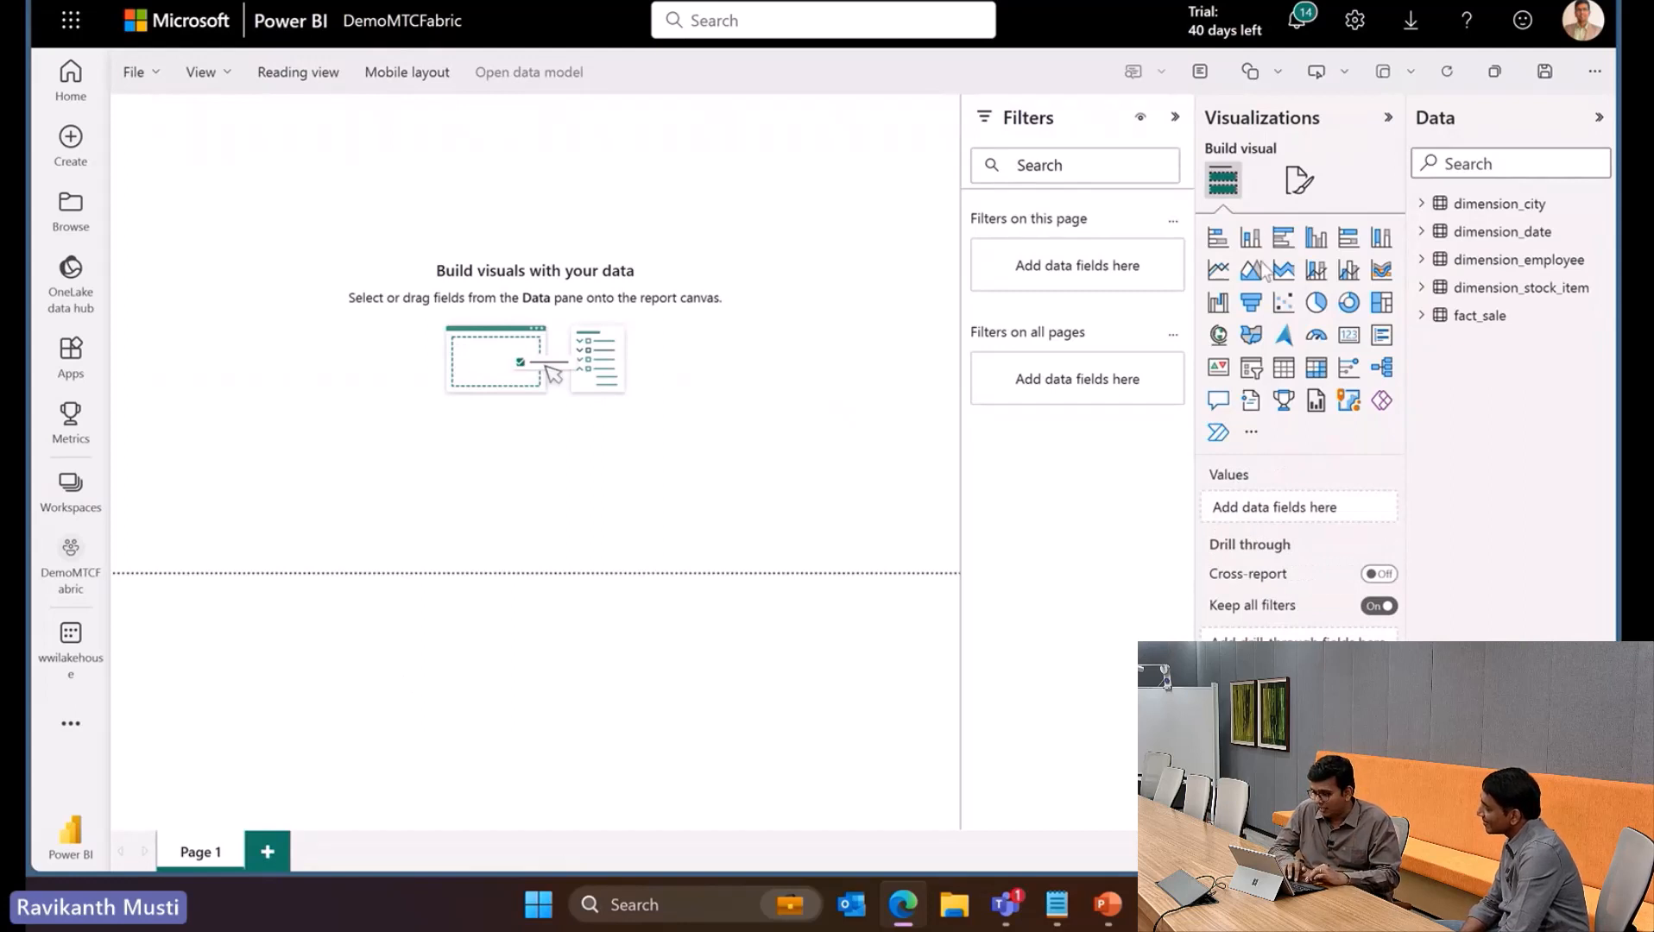
# Add a card visual to the report that shows the sum of Profit from fact_sale
pyautogui.click(1347, 339)
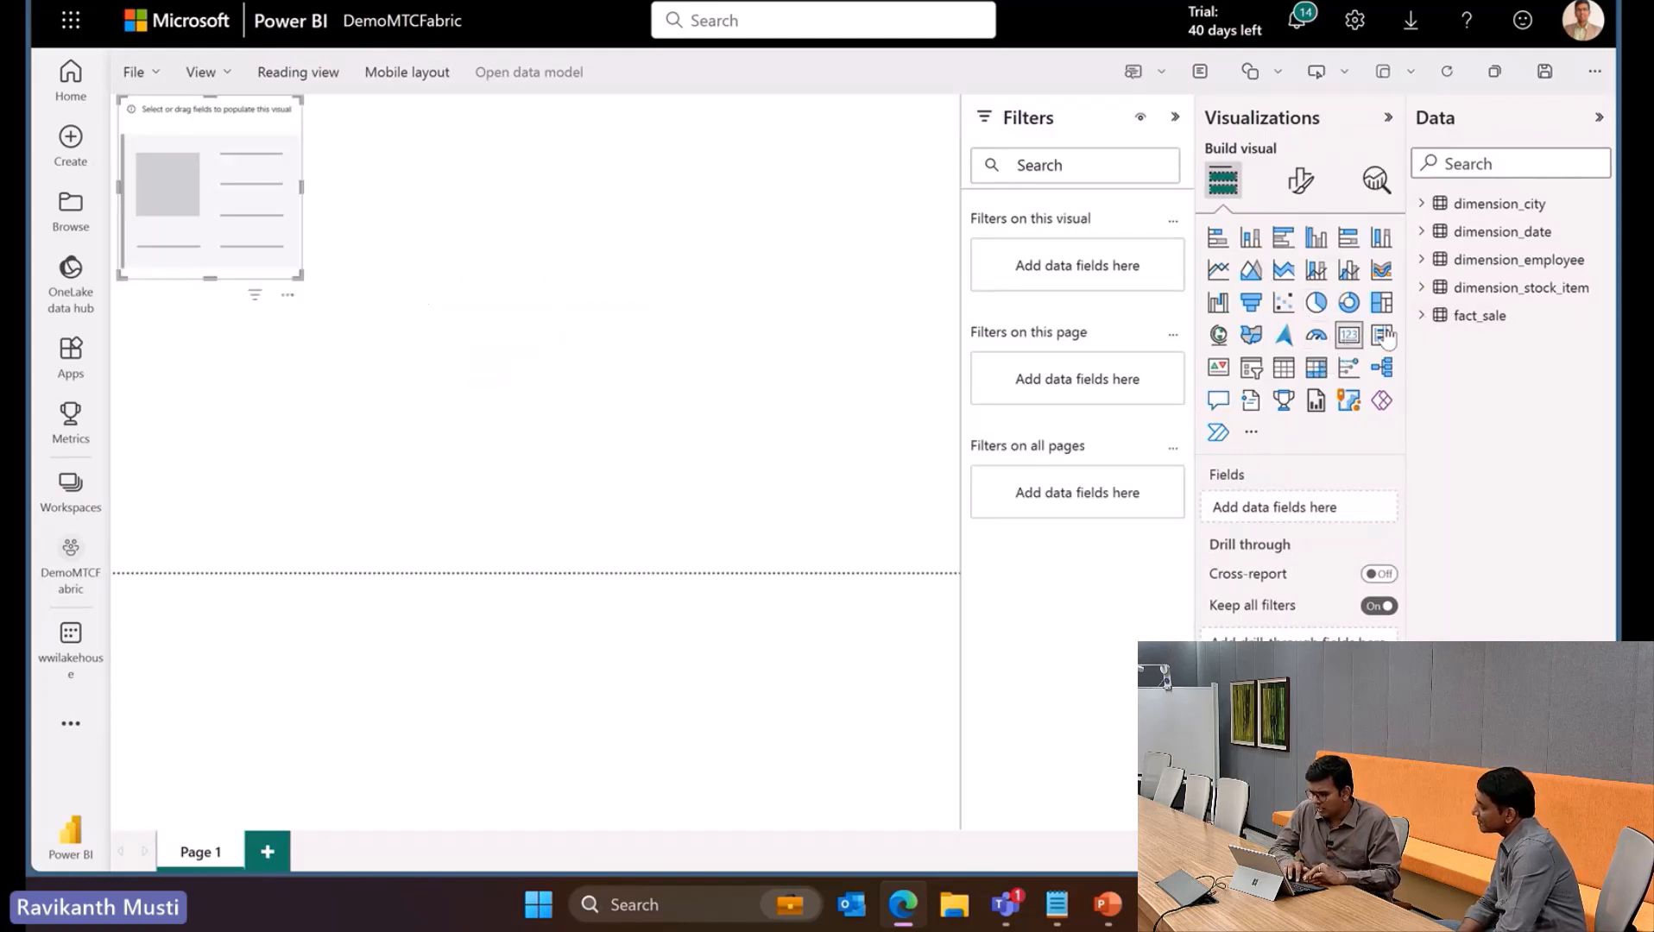
pyautogui.click(1435, 319)
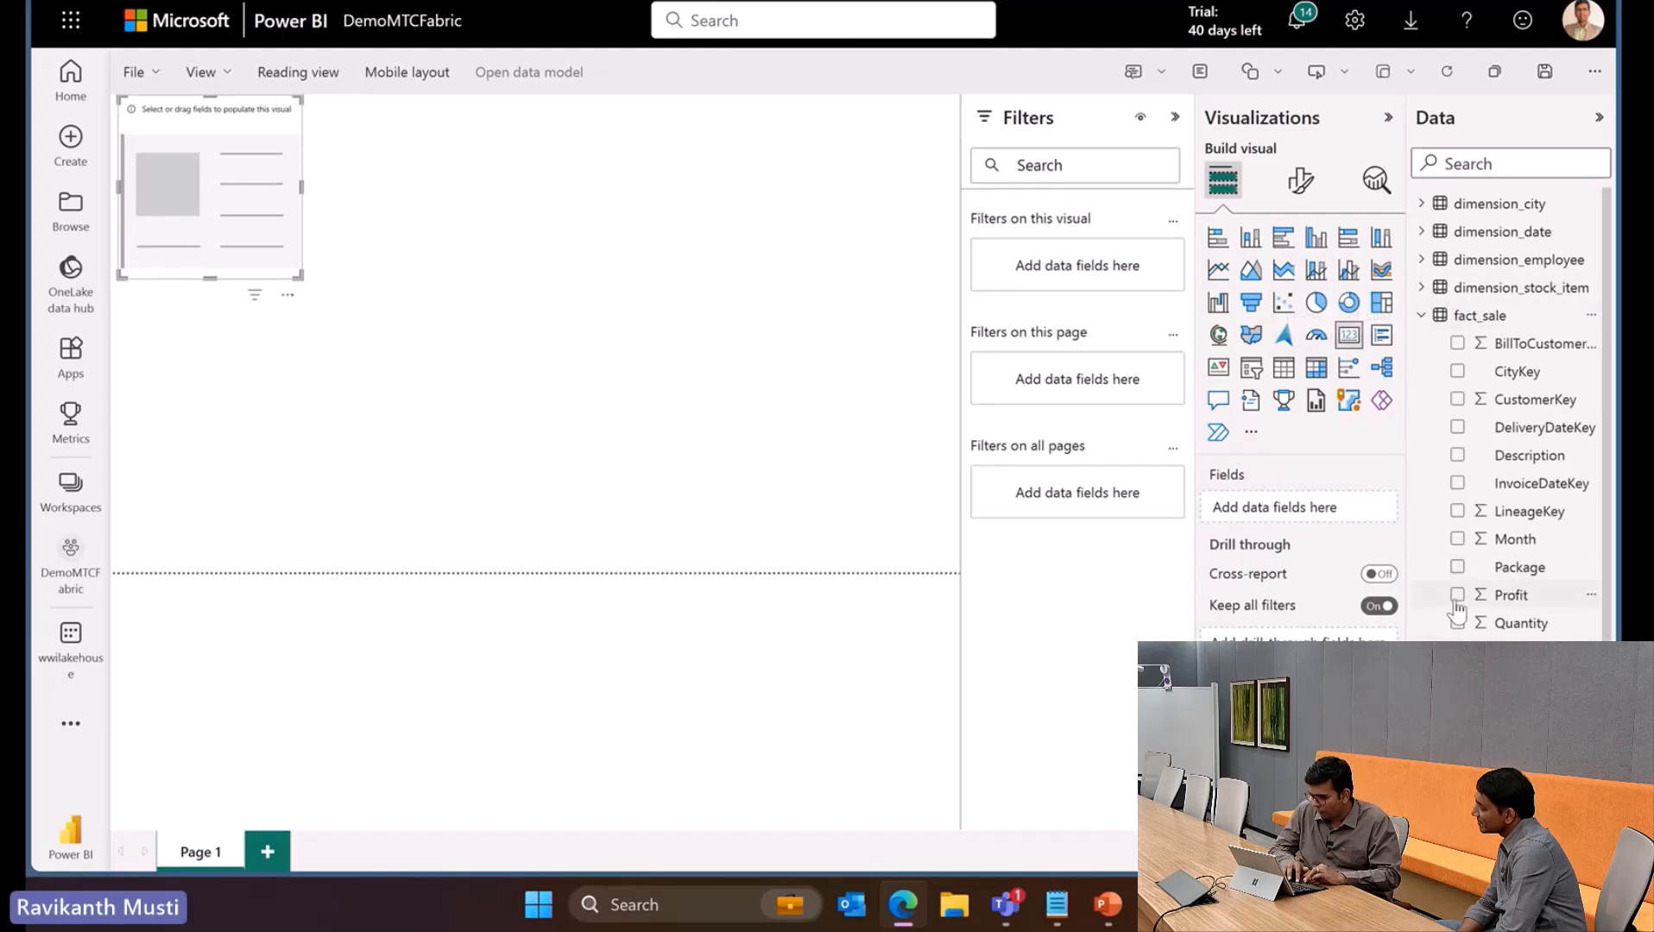
pyautogui.click(1511, 595)
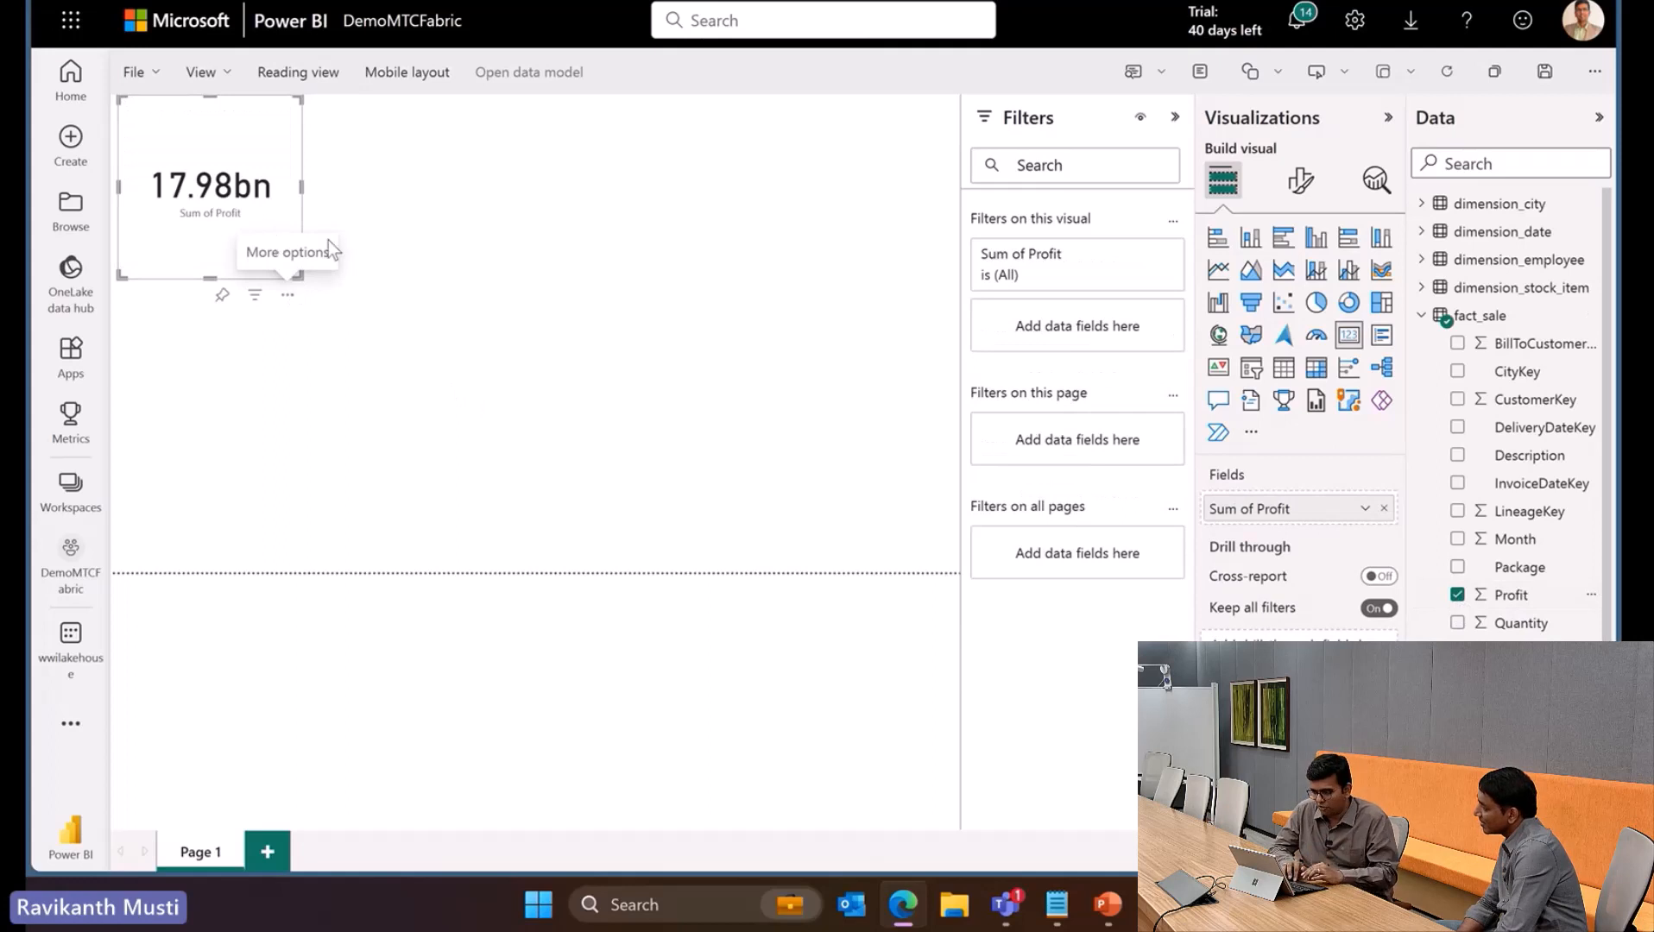
# Add a stacked column chart of fact_sale Profit by dimension_employee Employee and enlarge it across the page beneath the card
pyautogui.click(1251, 240)
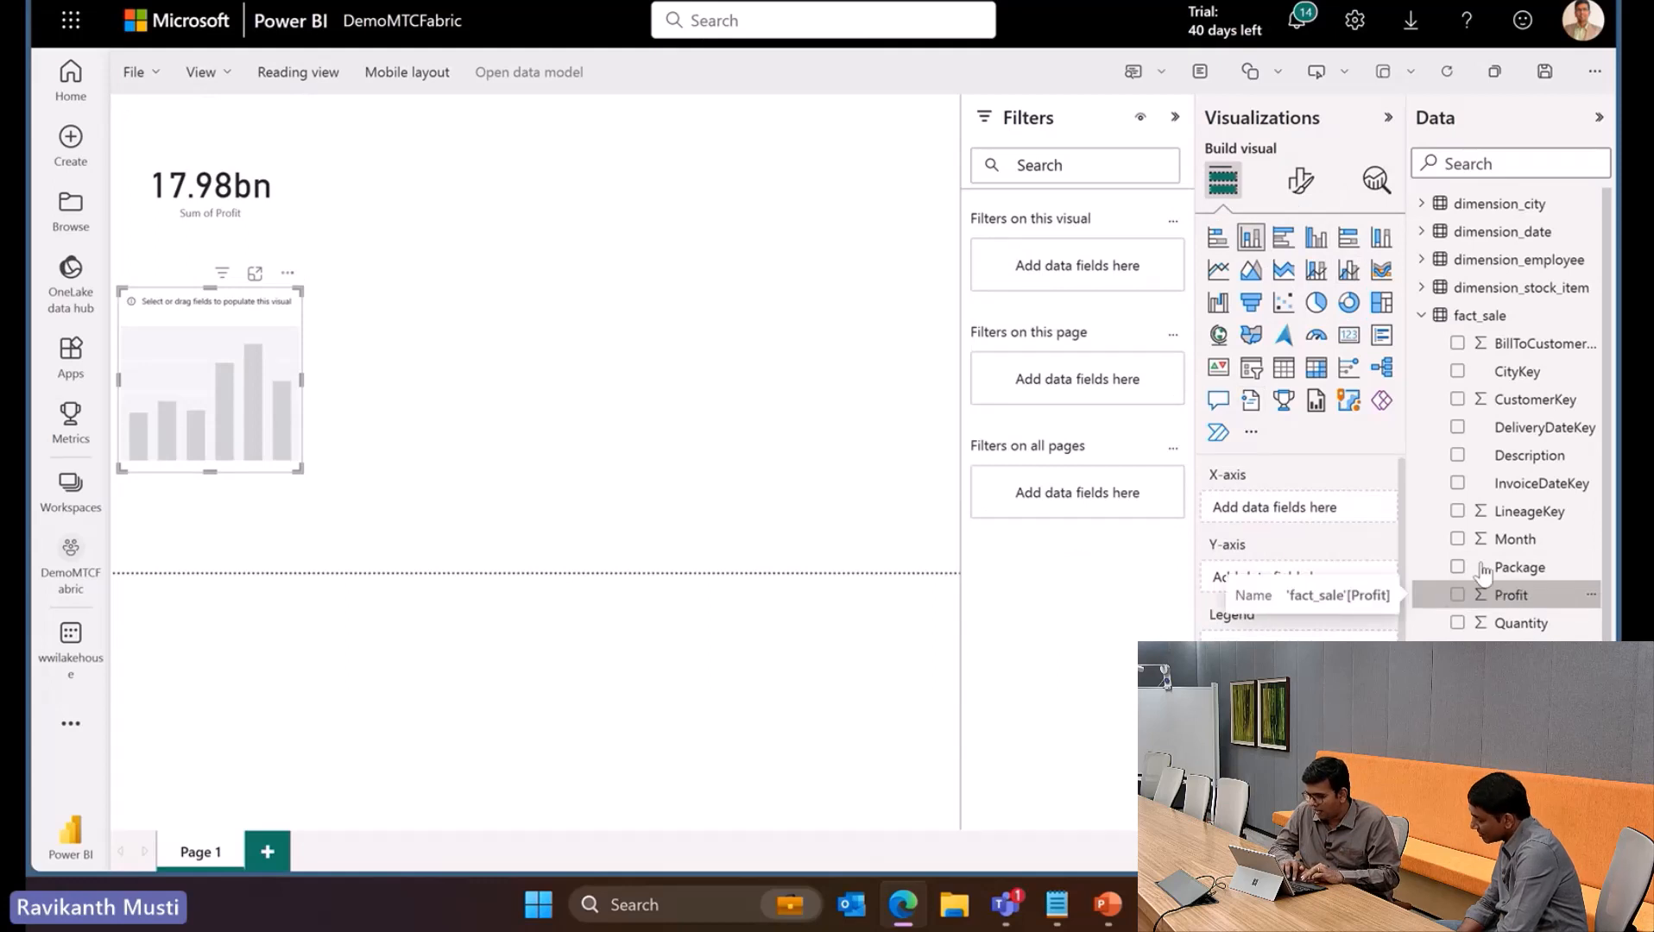
pyautogui.click(1458, 594)
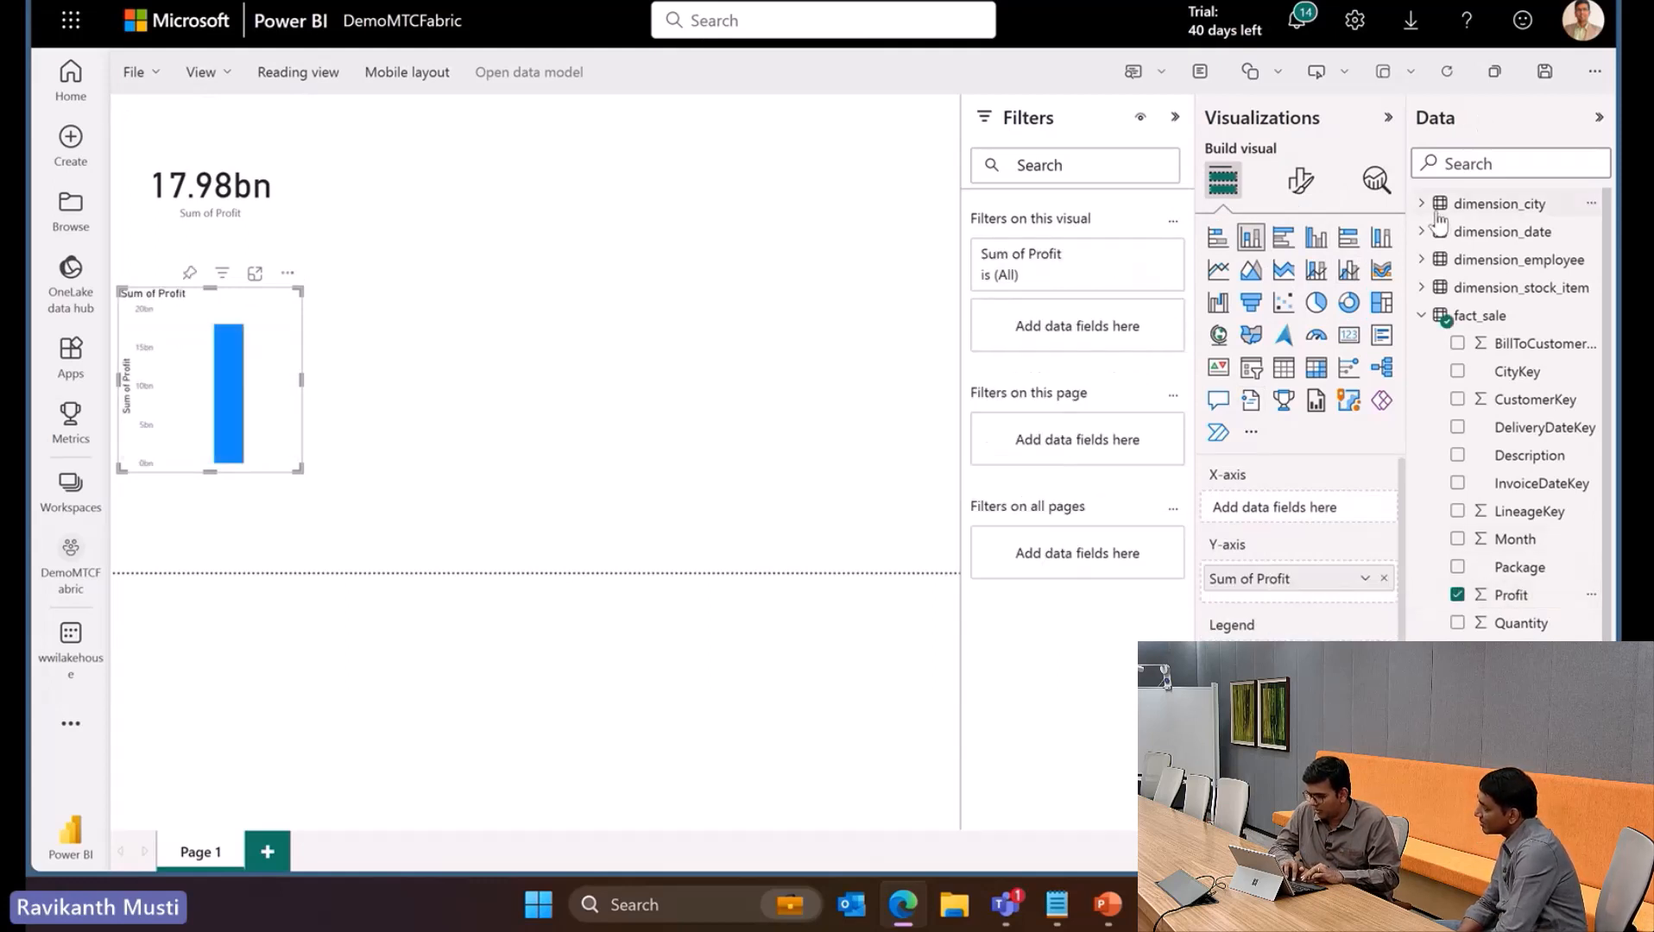
pyautogui.click(1423, 260)
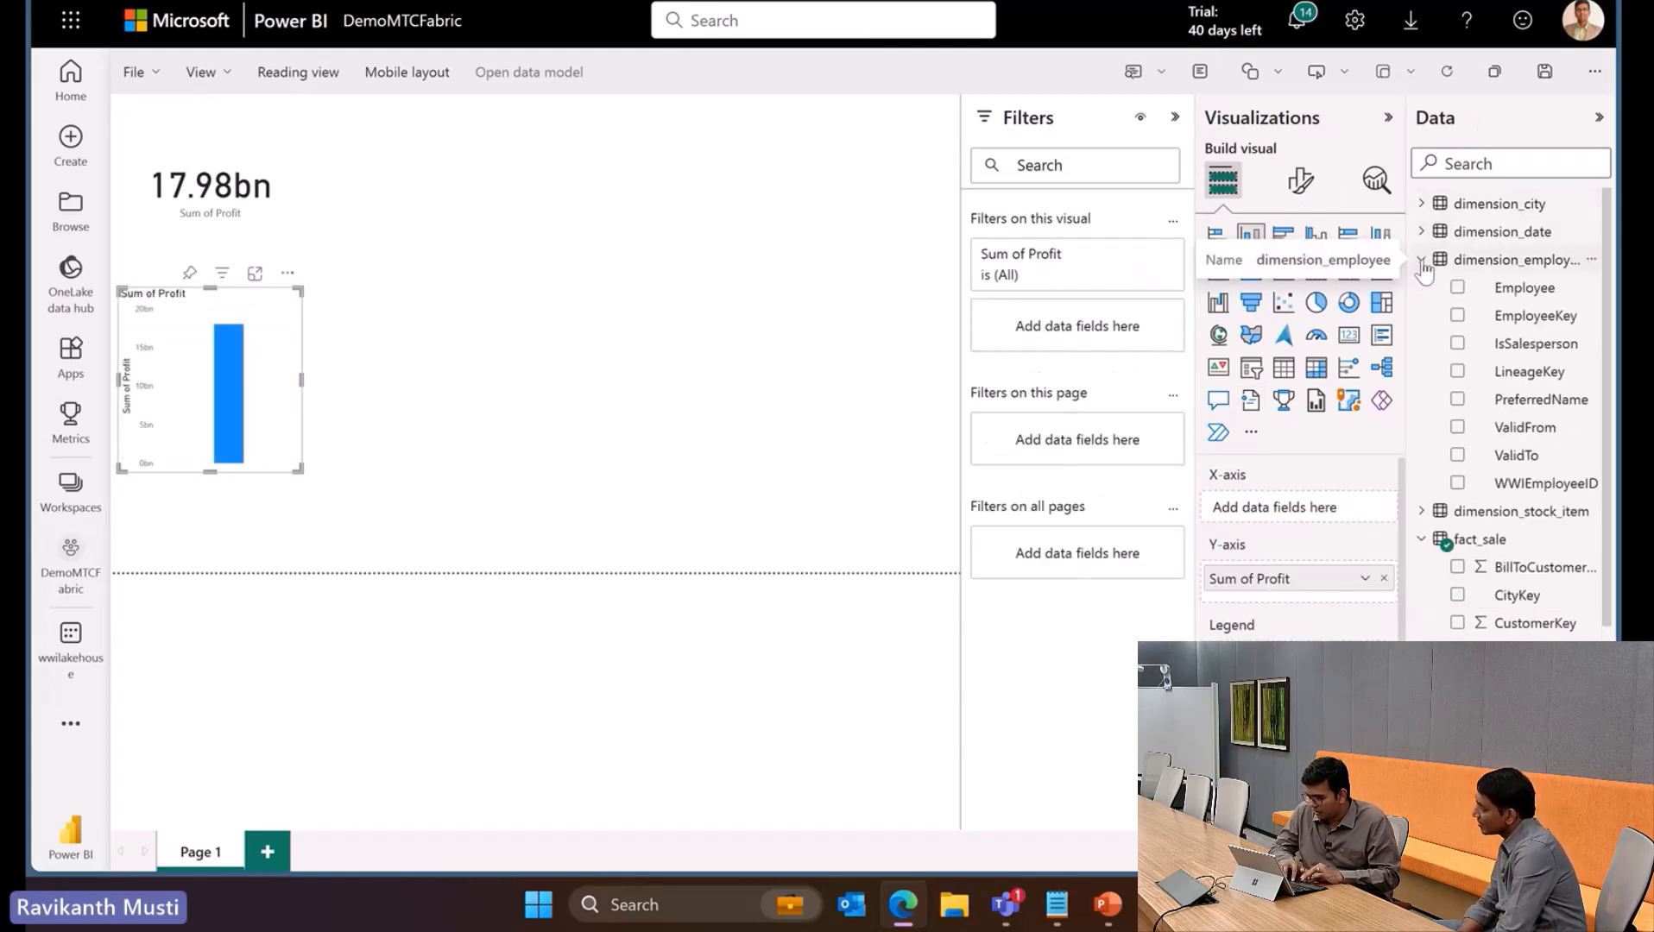
pyautogui.click(1457, 287)
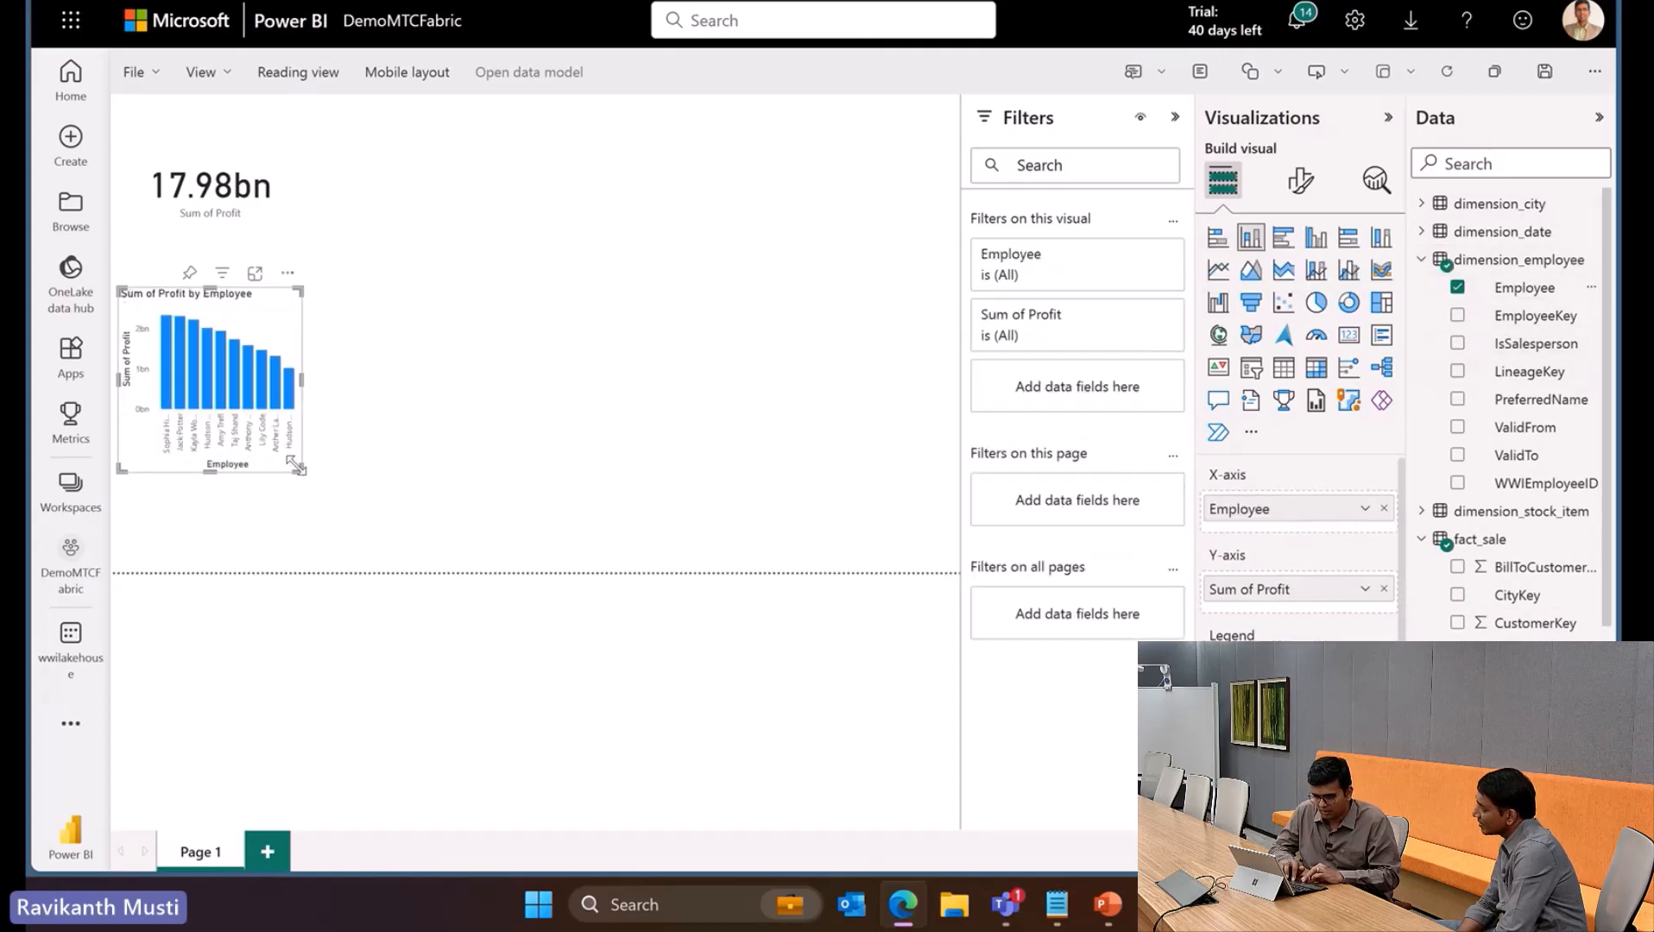
pyautogui.moveTo(299, 470); pyautogui.dragTo(886, 560)
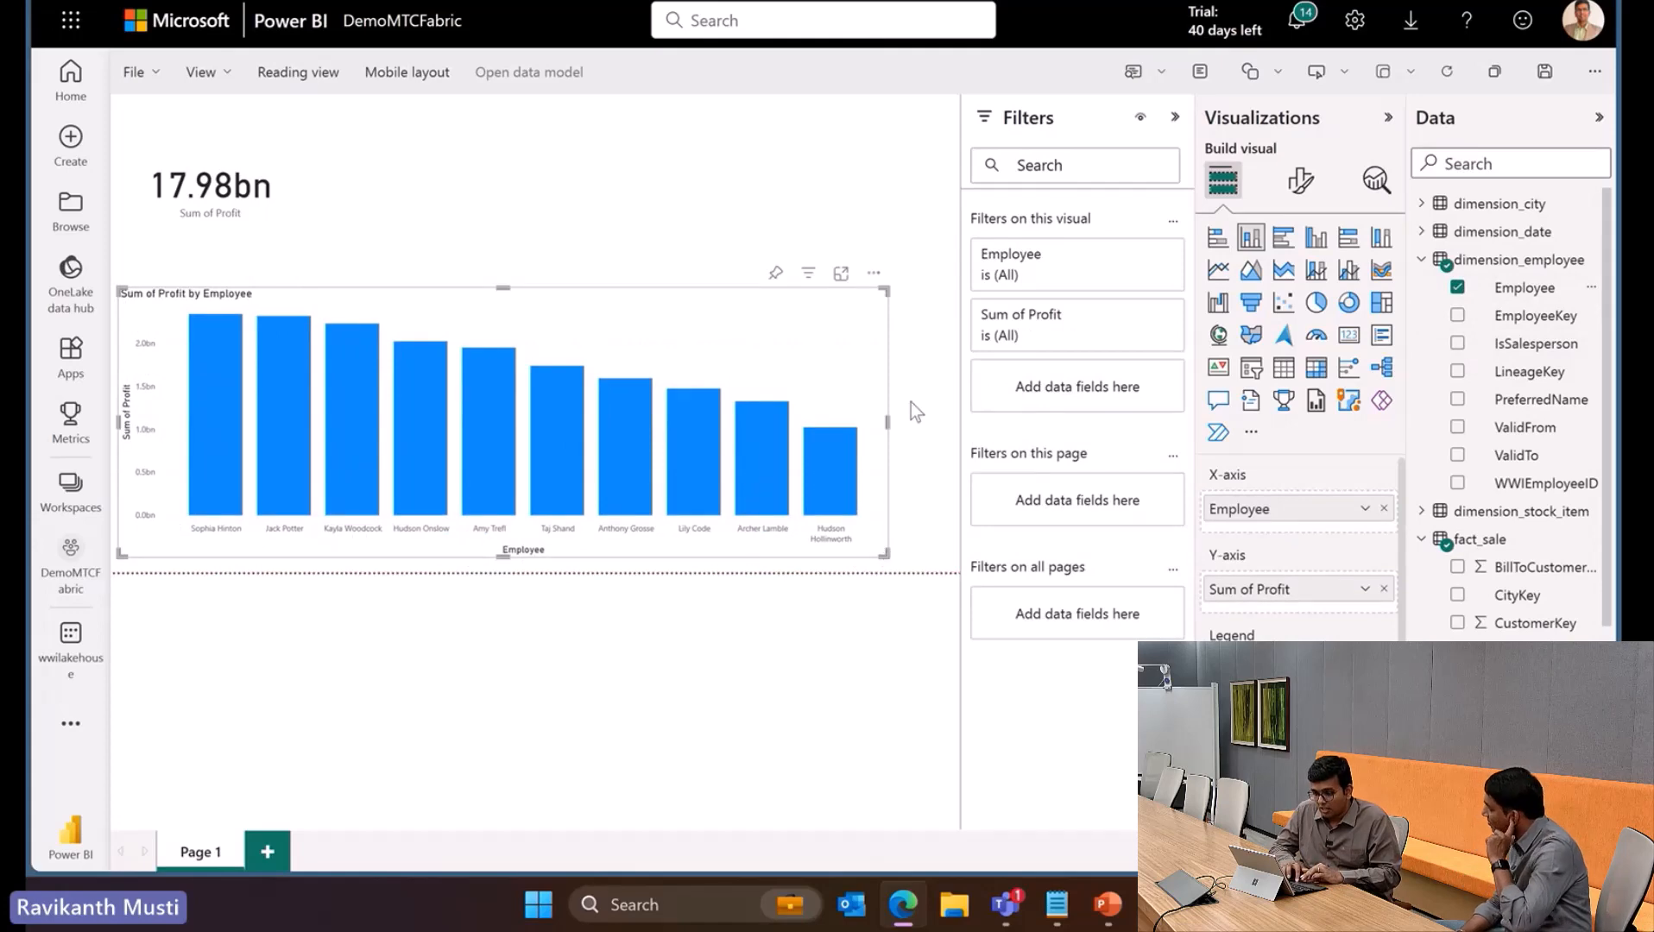
# Save the report as Sales Summary in the DemoMTCFabric workspace
pyautogui.click(1546, 72)
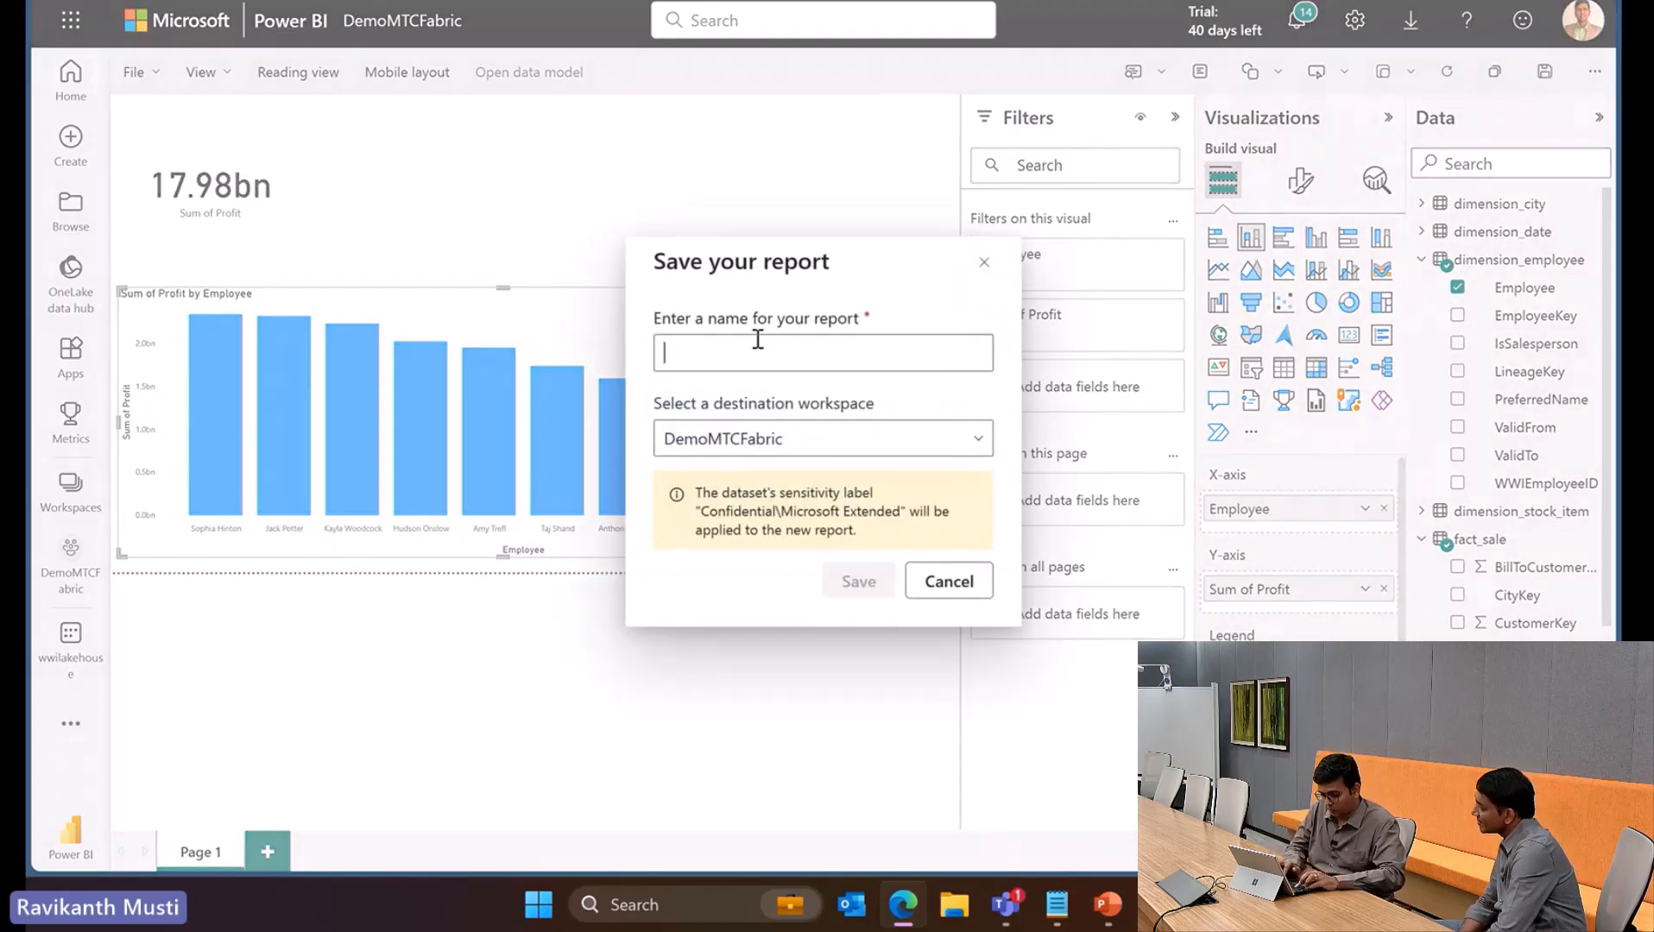
pyautogui.write('Sales Summar')
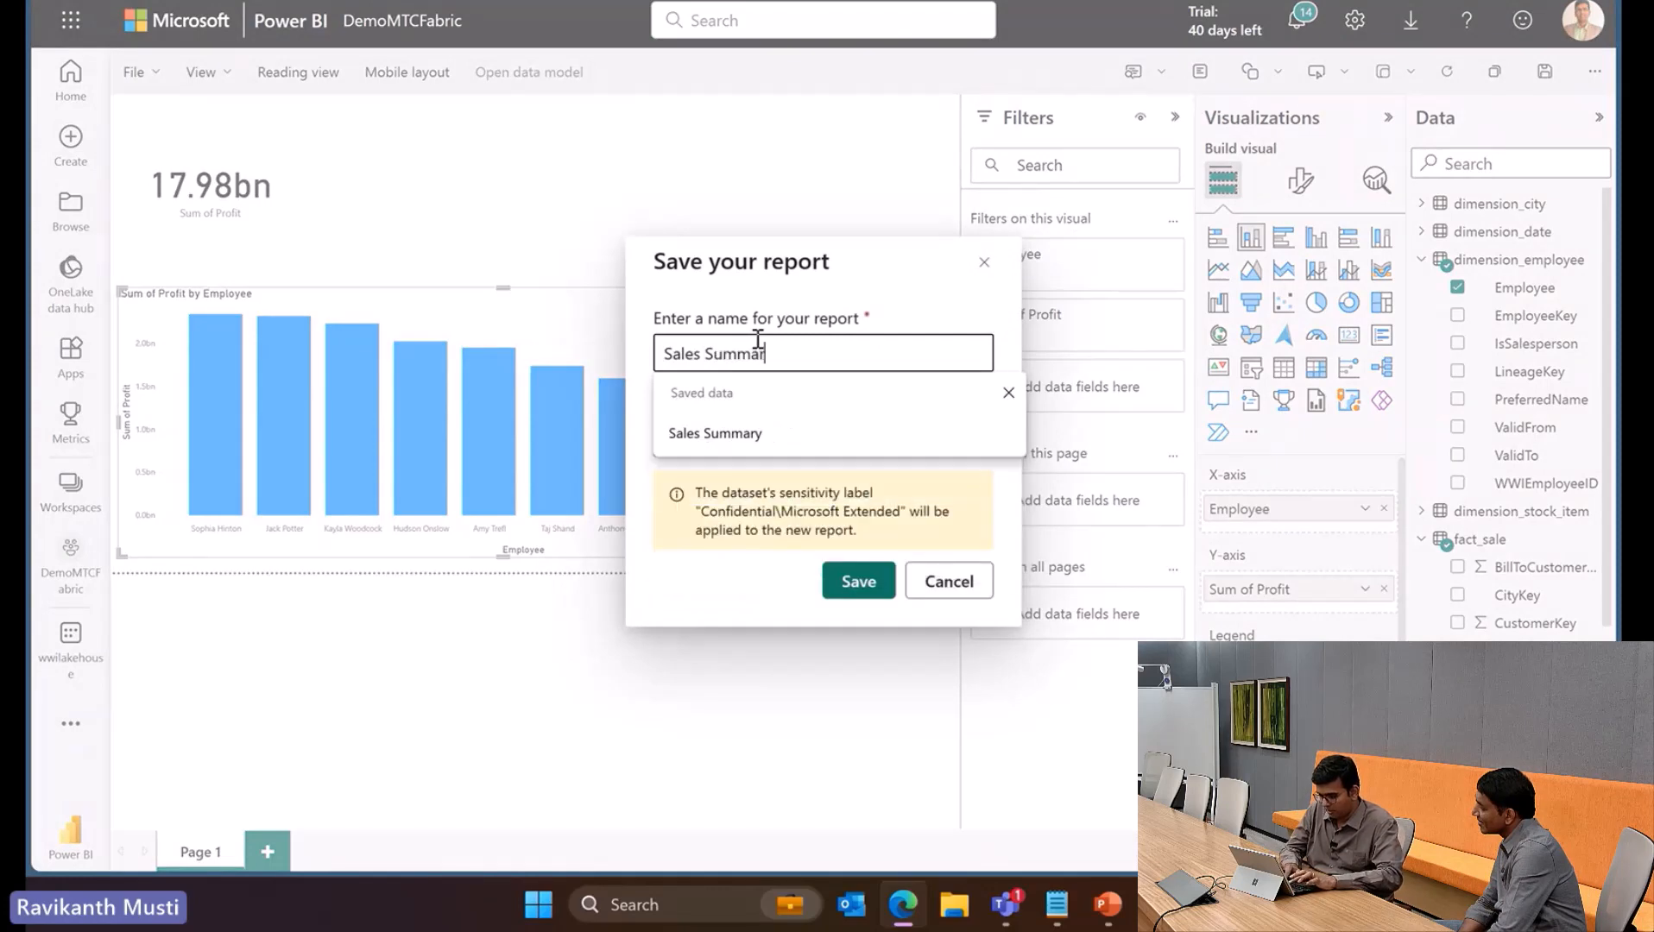
pyautogui.write('y')
pyautogui.click(858, 581)
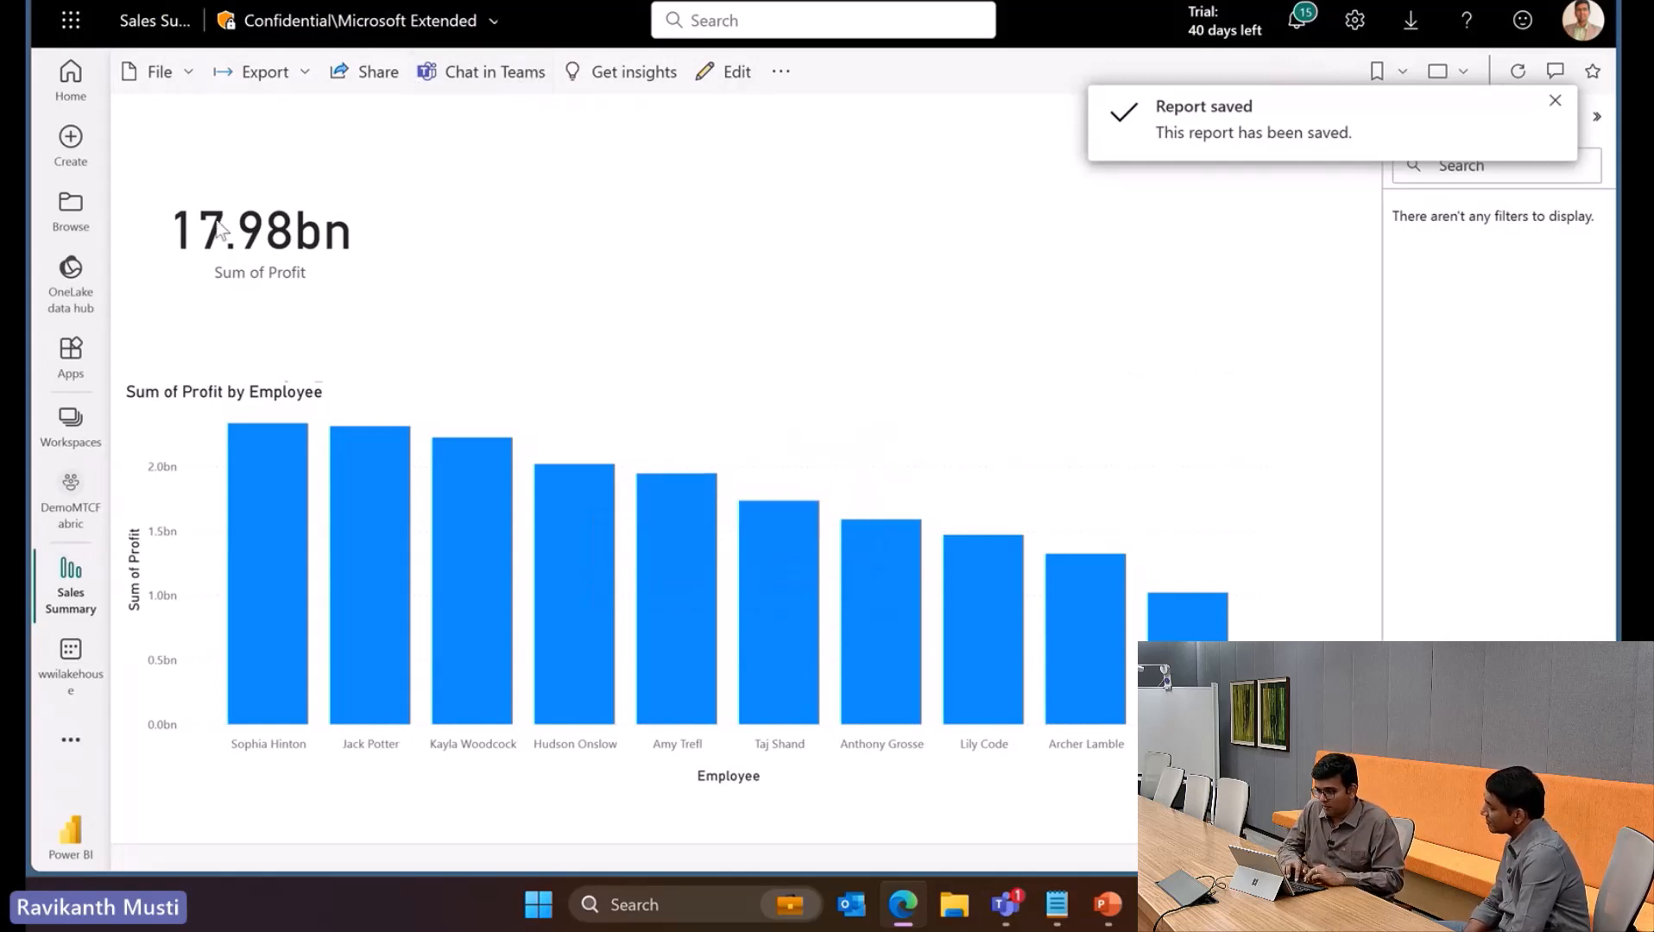
# Export the report to PowerPoint as embedded live data and copy its report page link
pyautogui.click(296, 74)
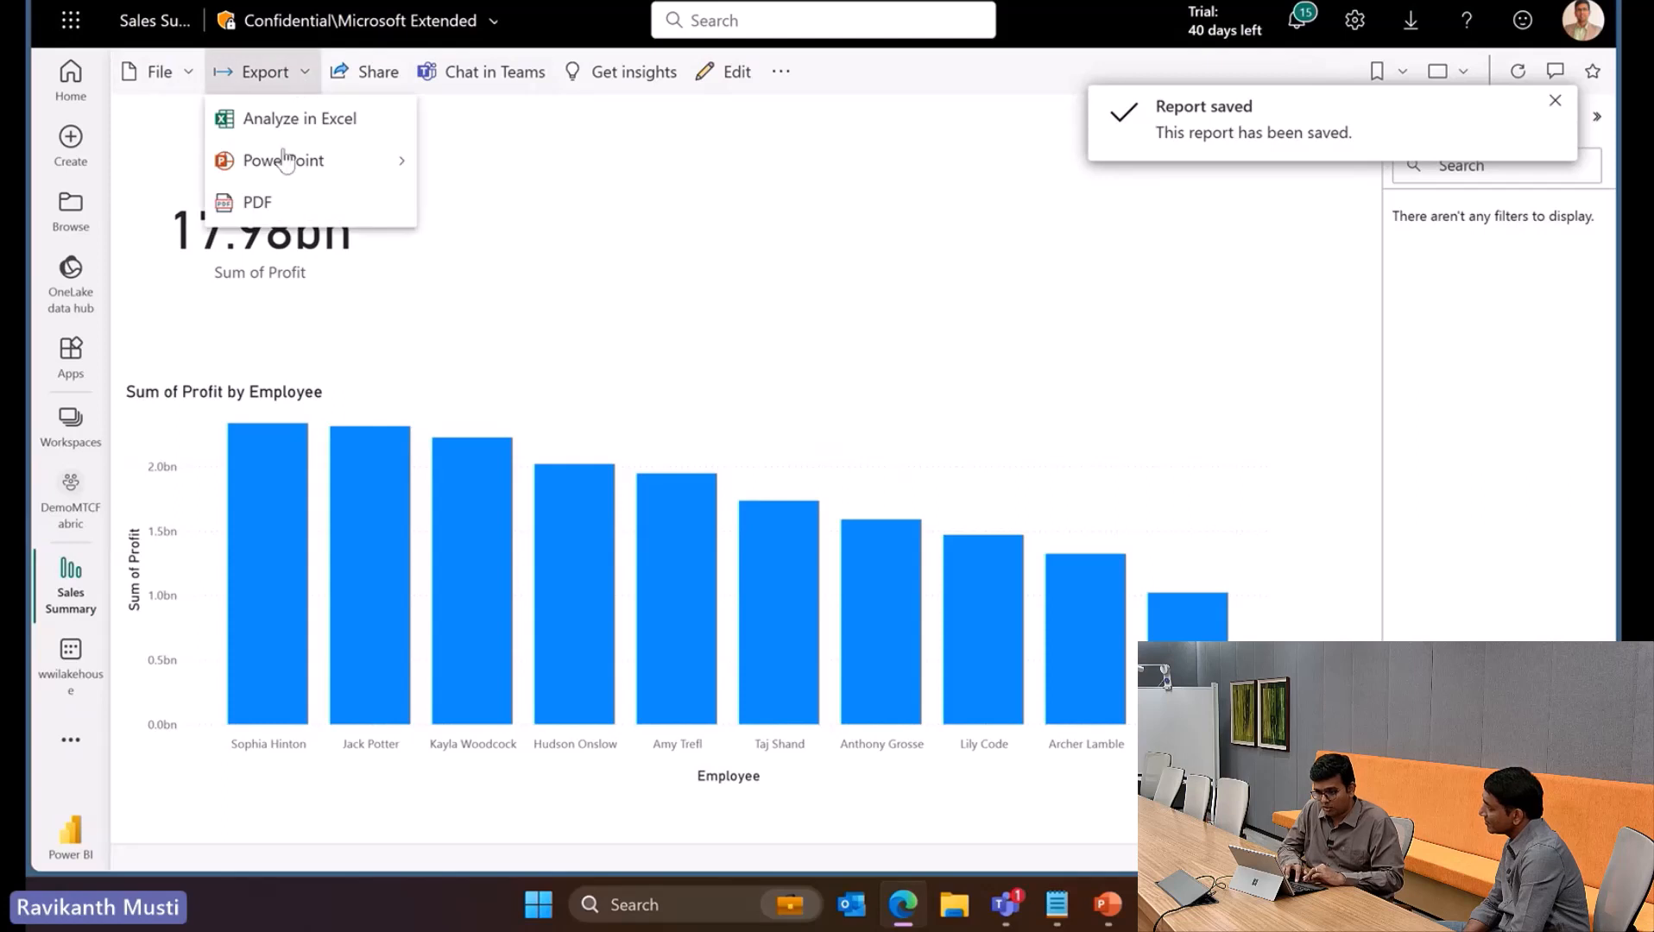
pyautogui.moveTo(288, 162)
pyautogui.click(532, 207)
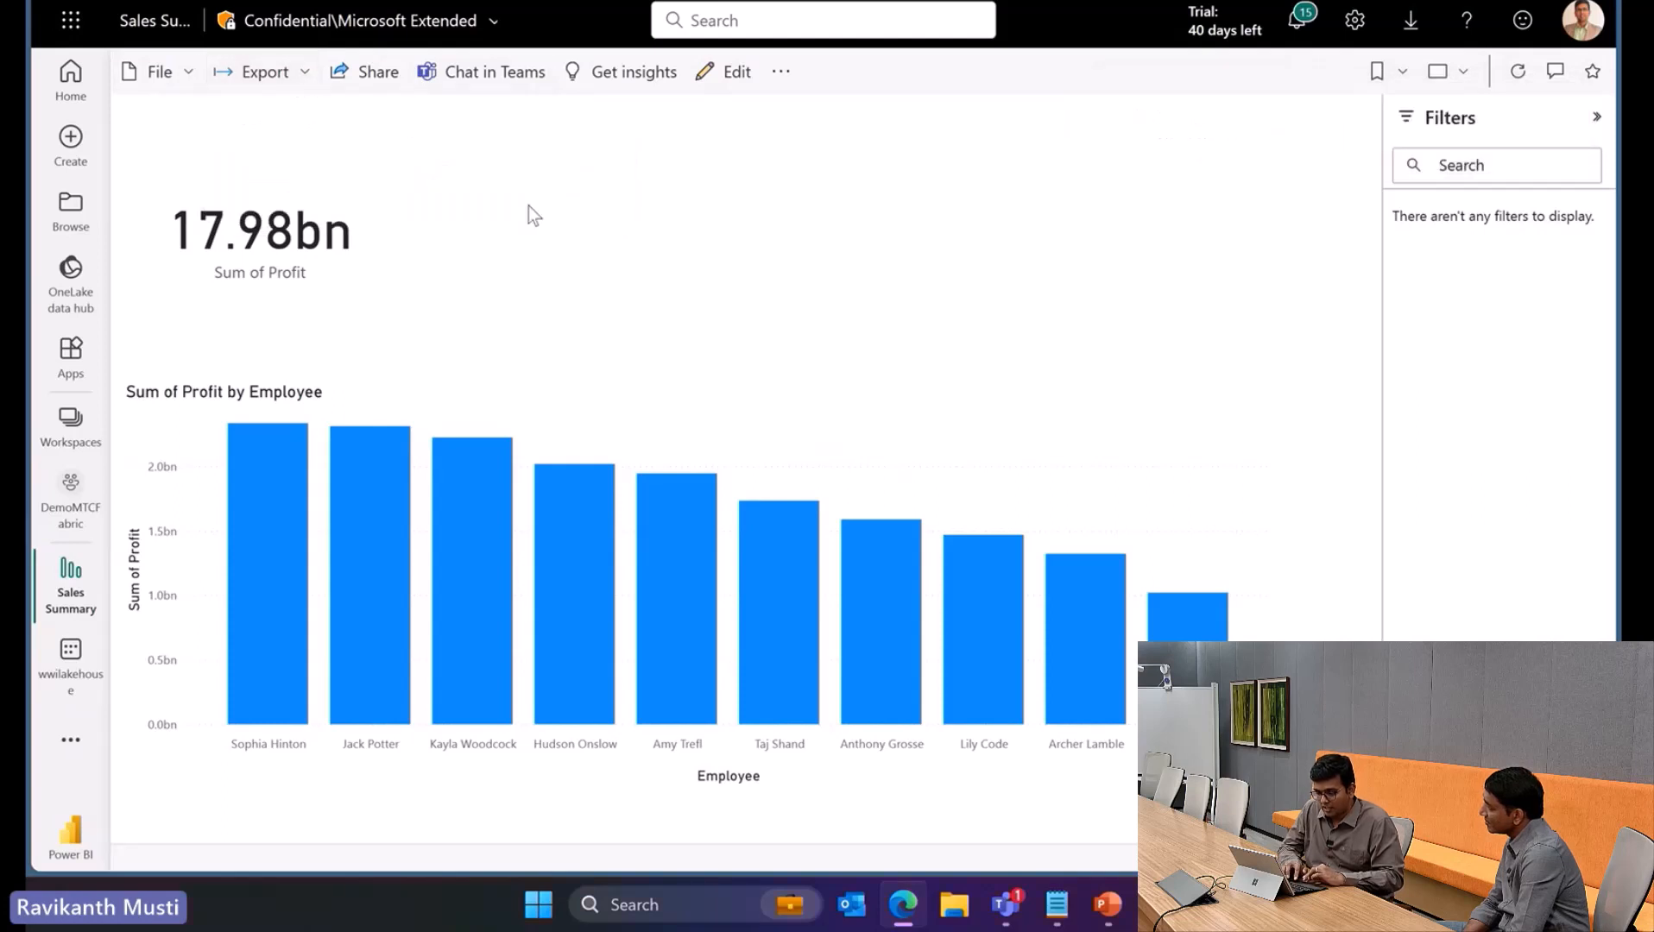
pyautogui.click(1098, 471)
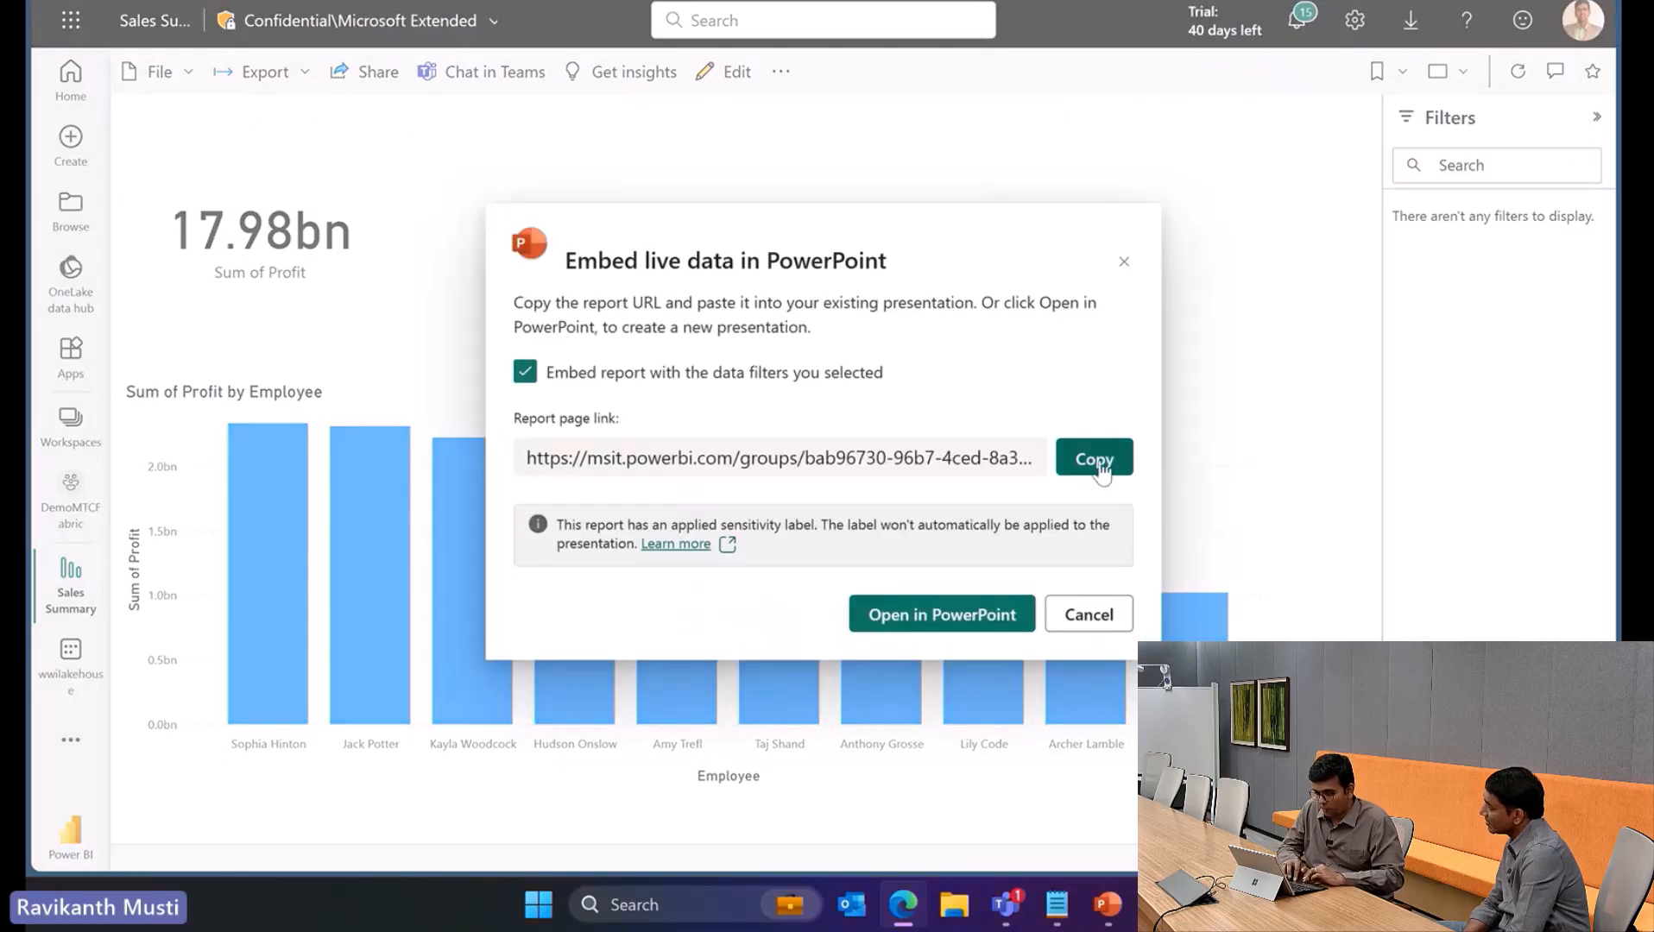
# Switch to PowerPoint, insert a Power BI object on slide 2 using the copied report link, and dismiss the sensitivity notice
pyautogui.click(1119, 919)
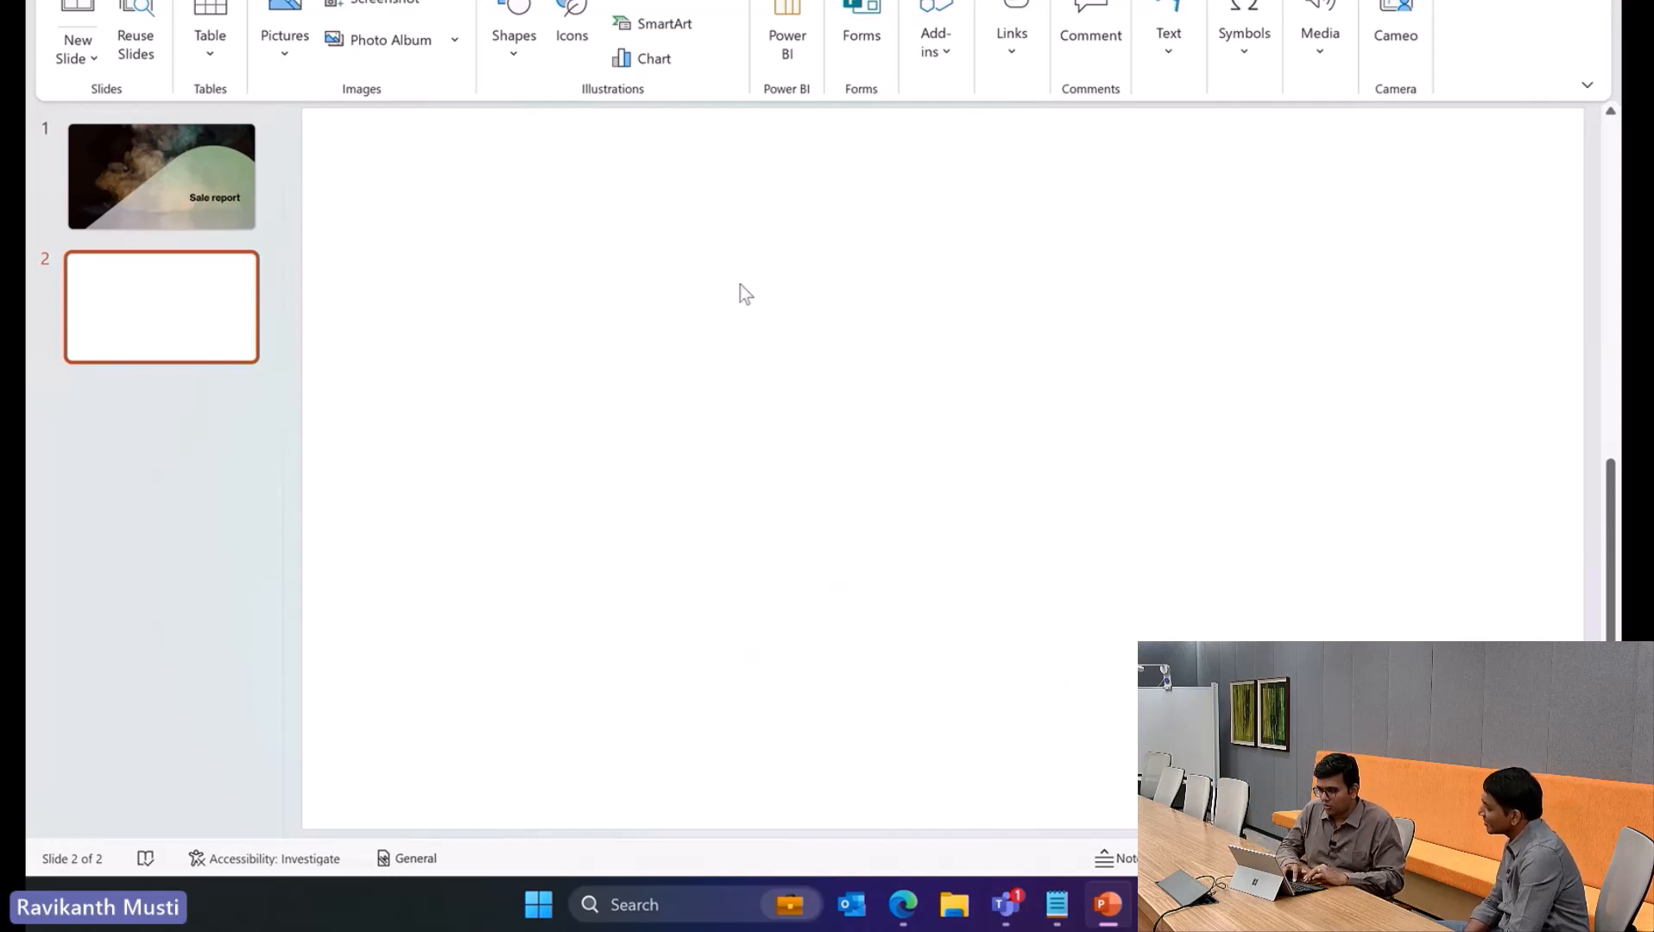
pyautogui.click(796, 17)
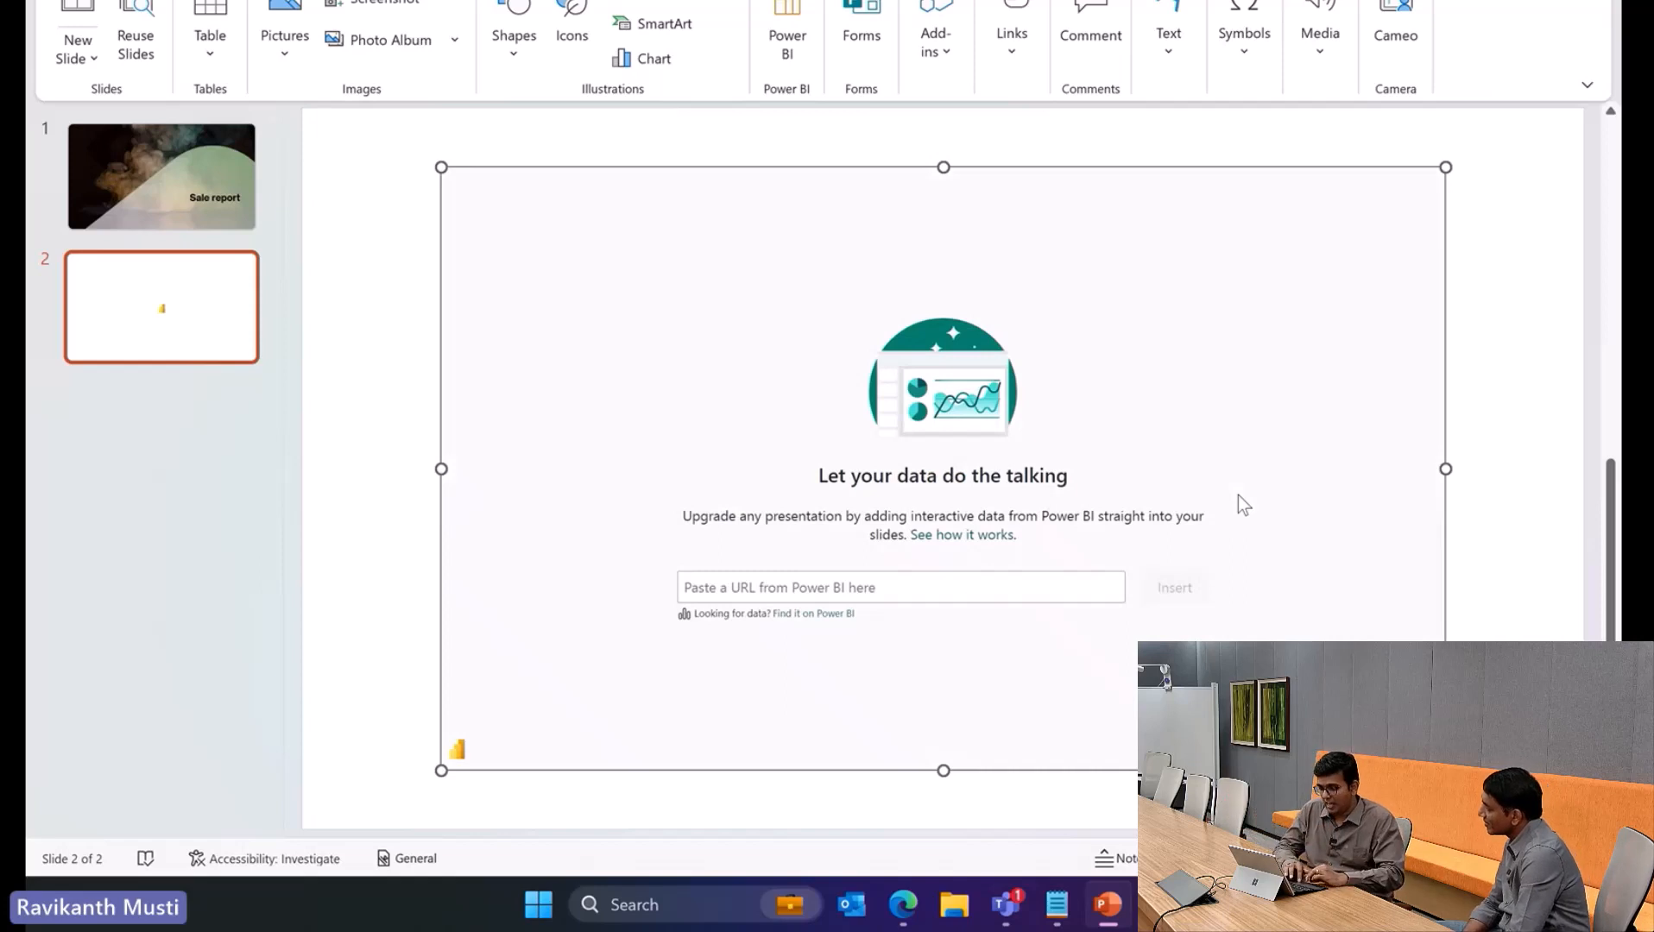
pyautogui.click(933, 587)
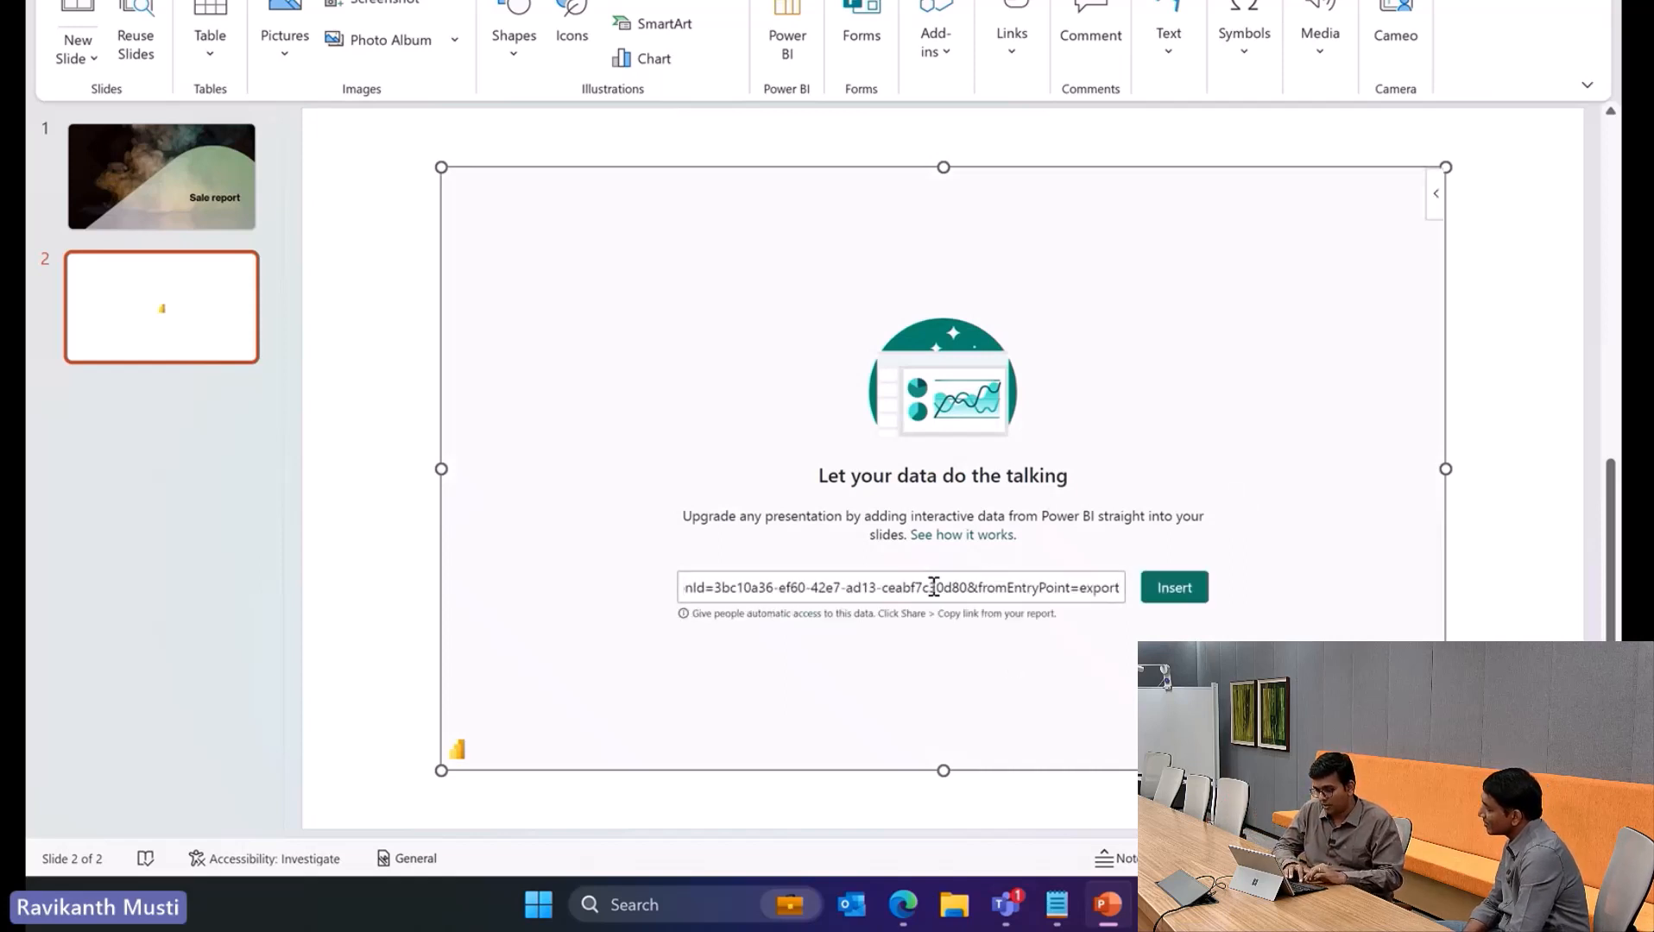
pyautogui.click(1193, 598)
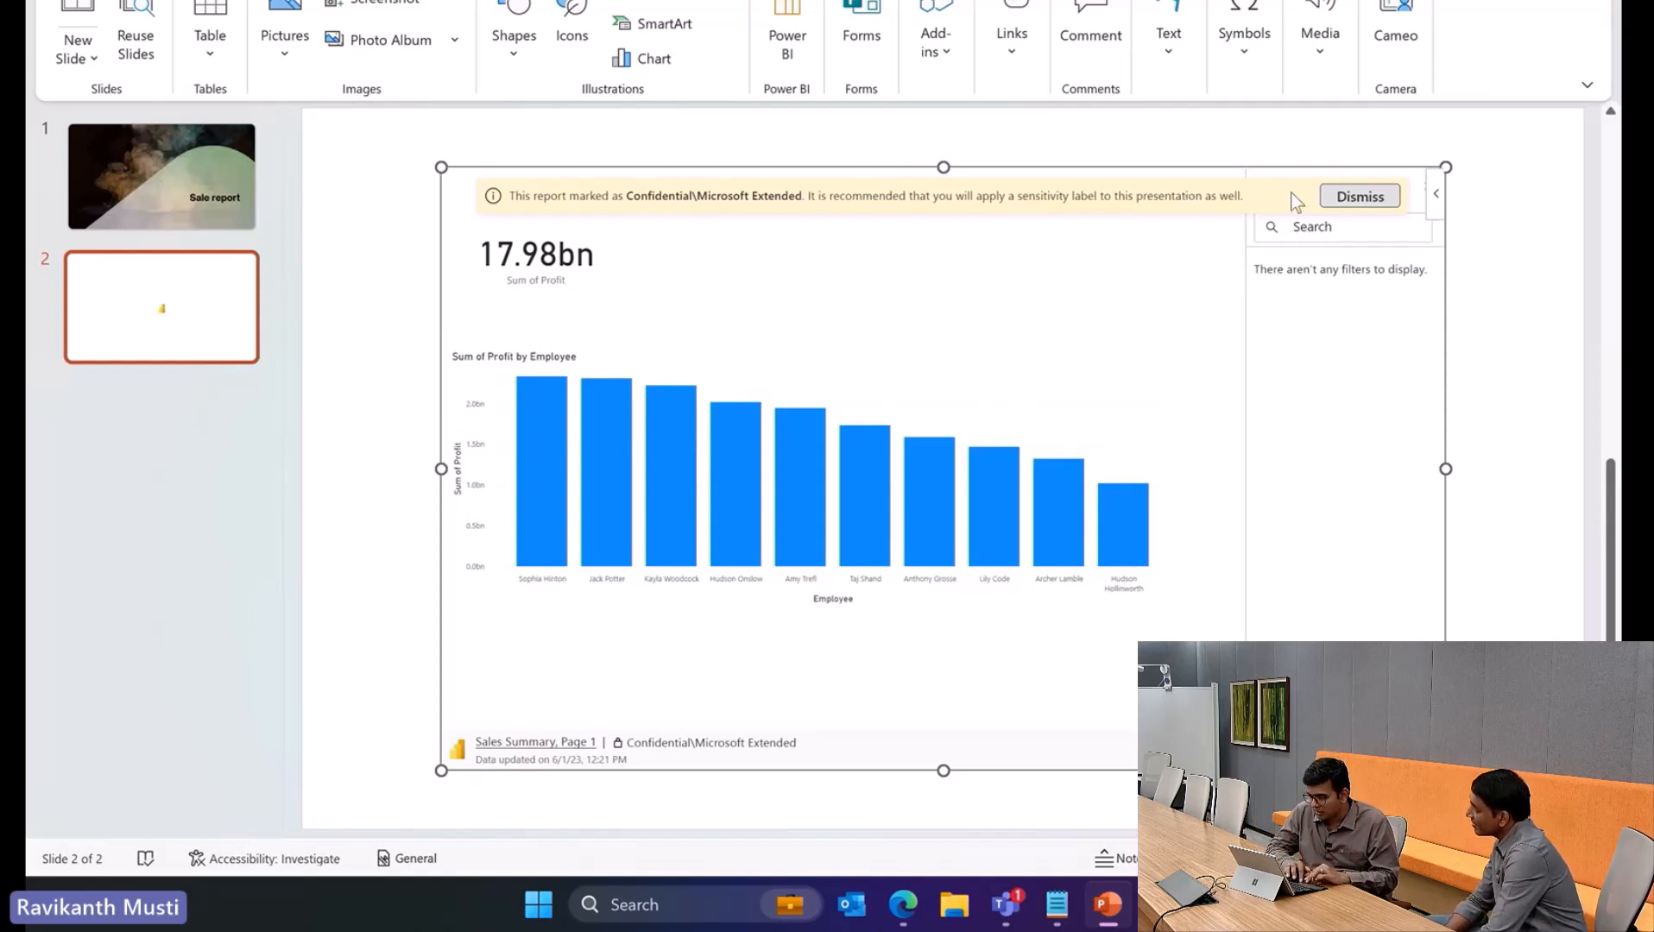
pyautogui.click(1347, 197)
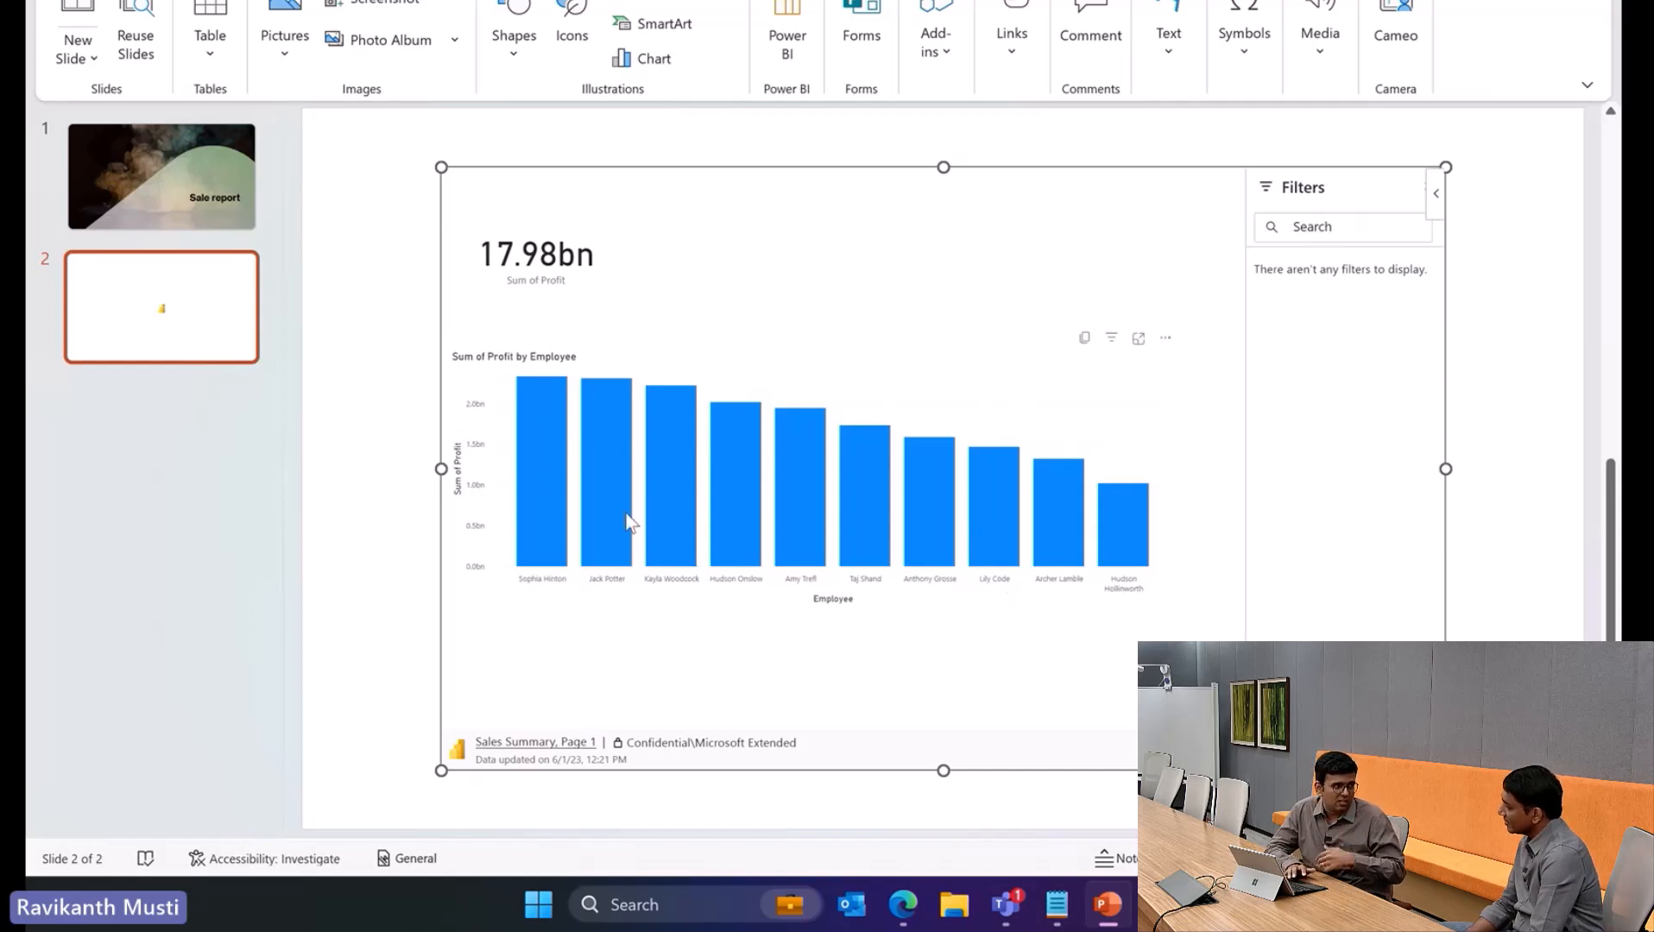
pyautogui.moveTo(628, 521)
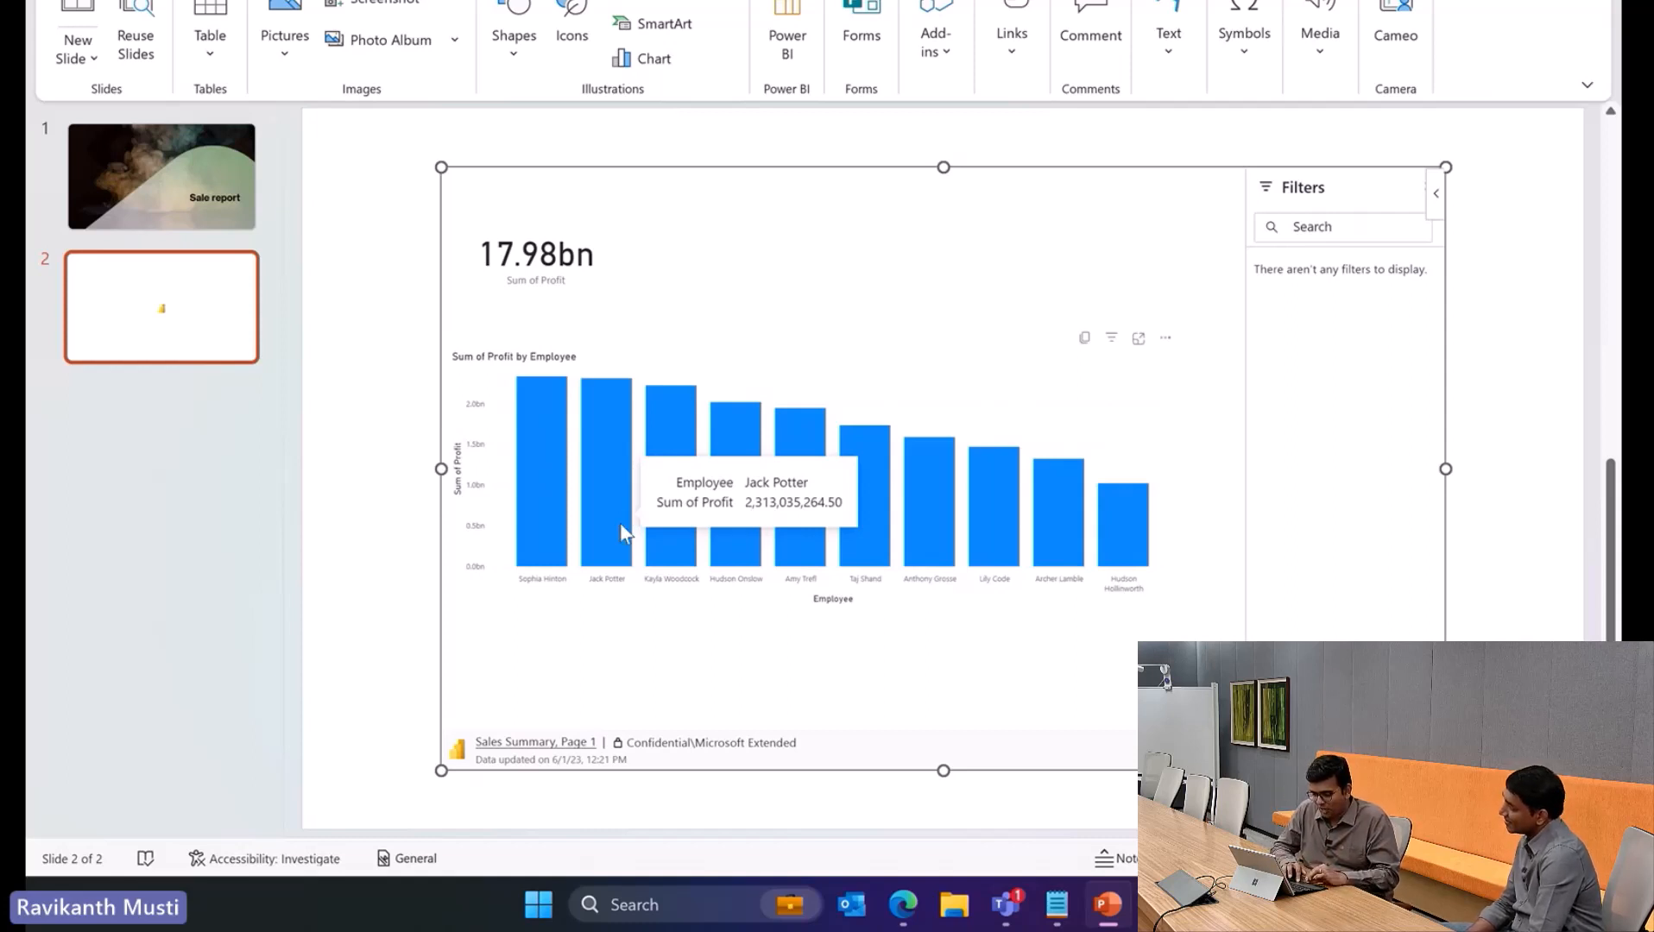
# Switch to the browser, cancel the PowerPoint embedding dialog, and open Notebook 1 at its empty last cell
pyautogui.click(899, 908)
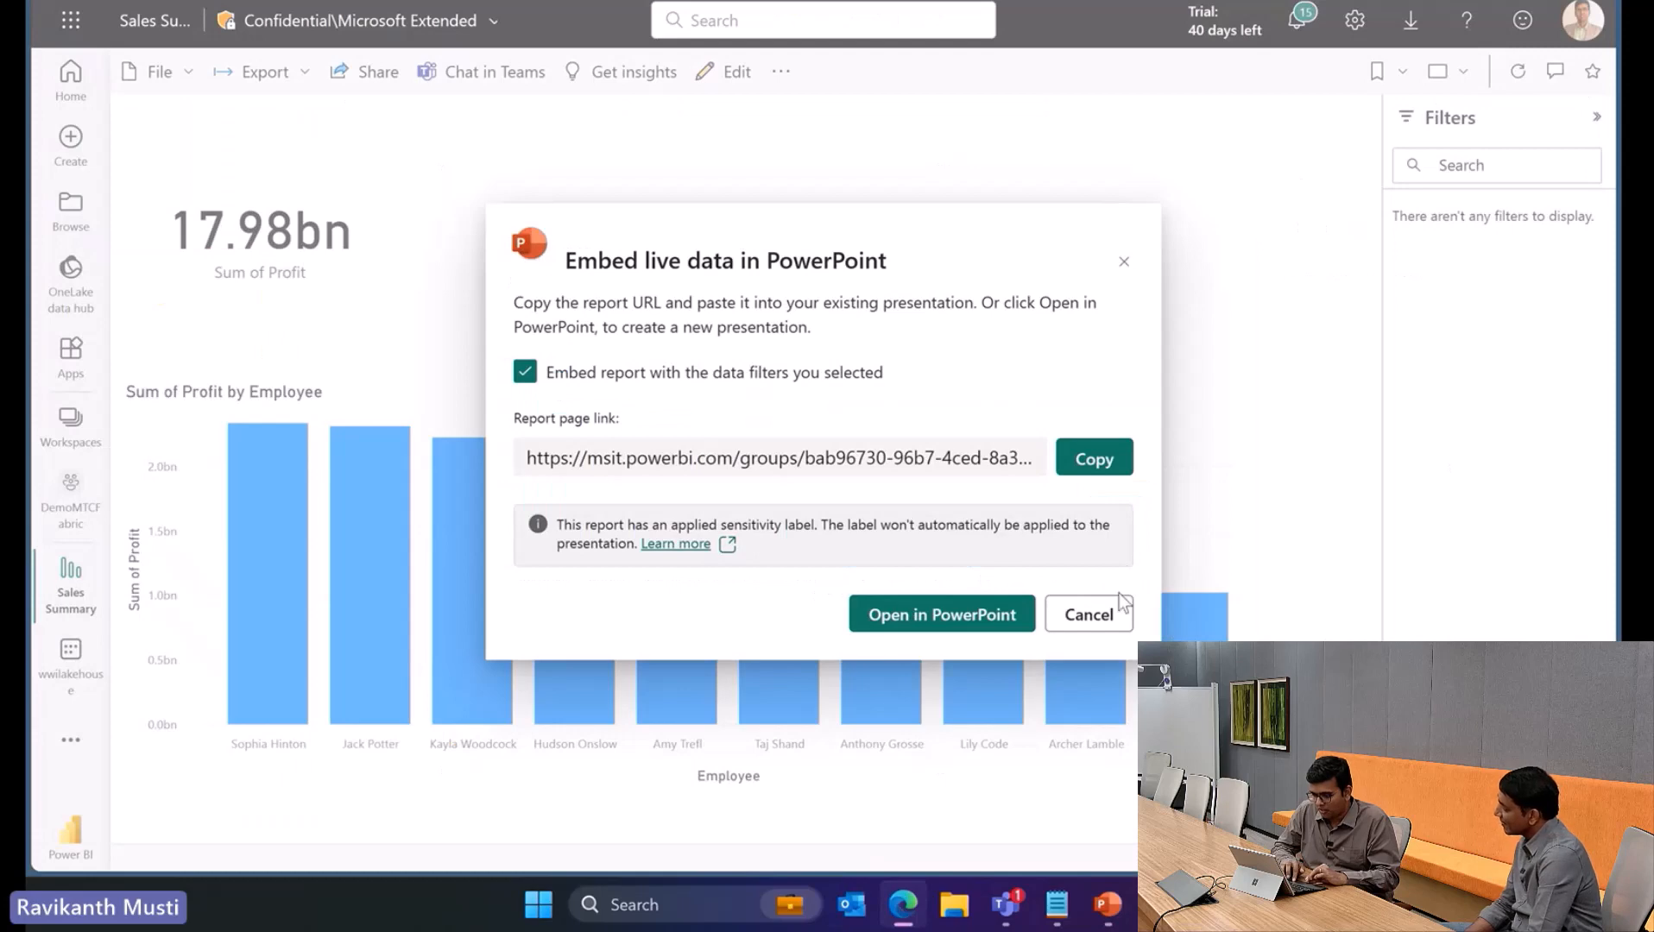
pyautogui.click(1101, 615)
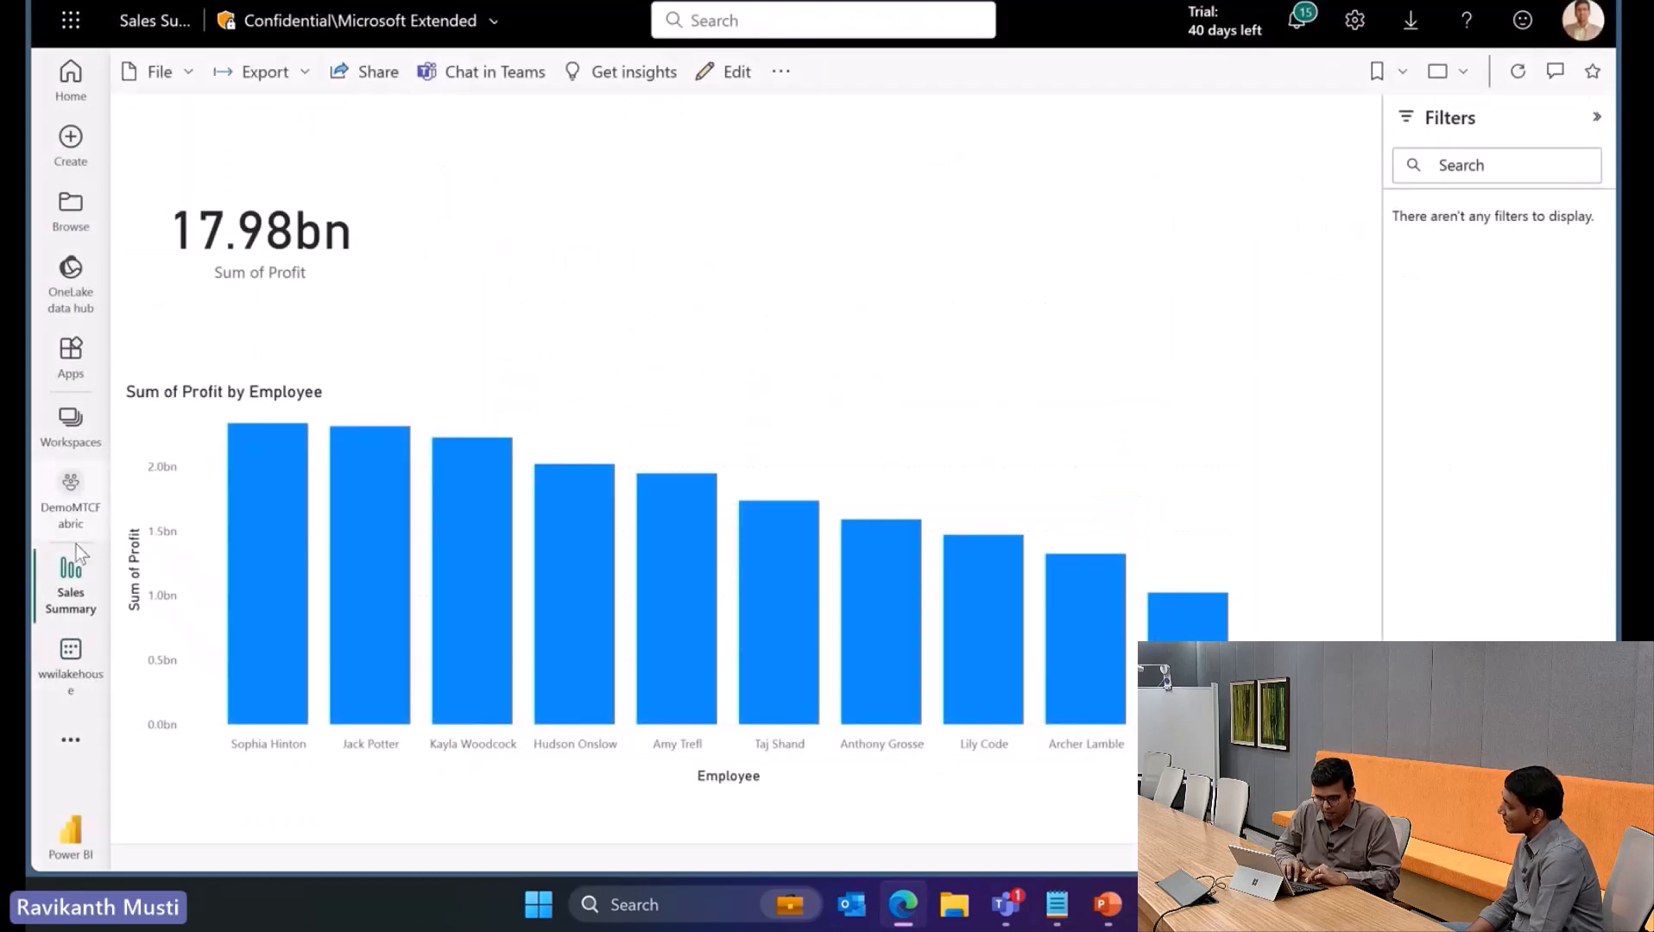
pyautogui.click(71, 501)
pyautogui.click(282, 289)
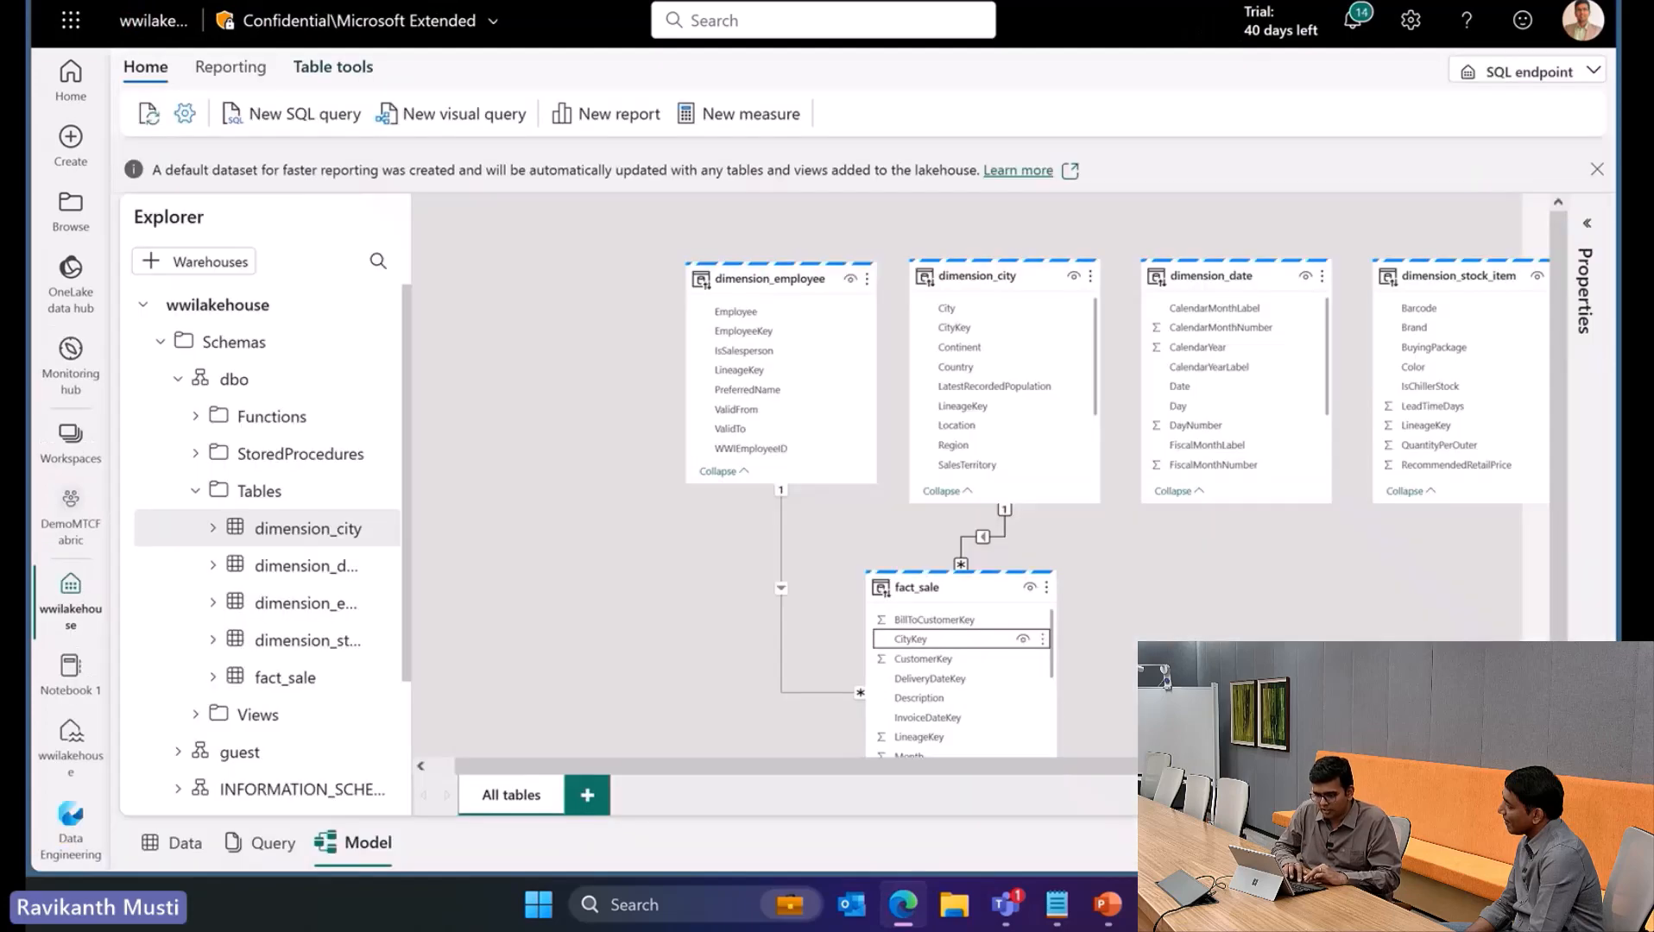
pyautogui.click(86, 681)
pyautogui.click(744, 572)
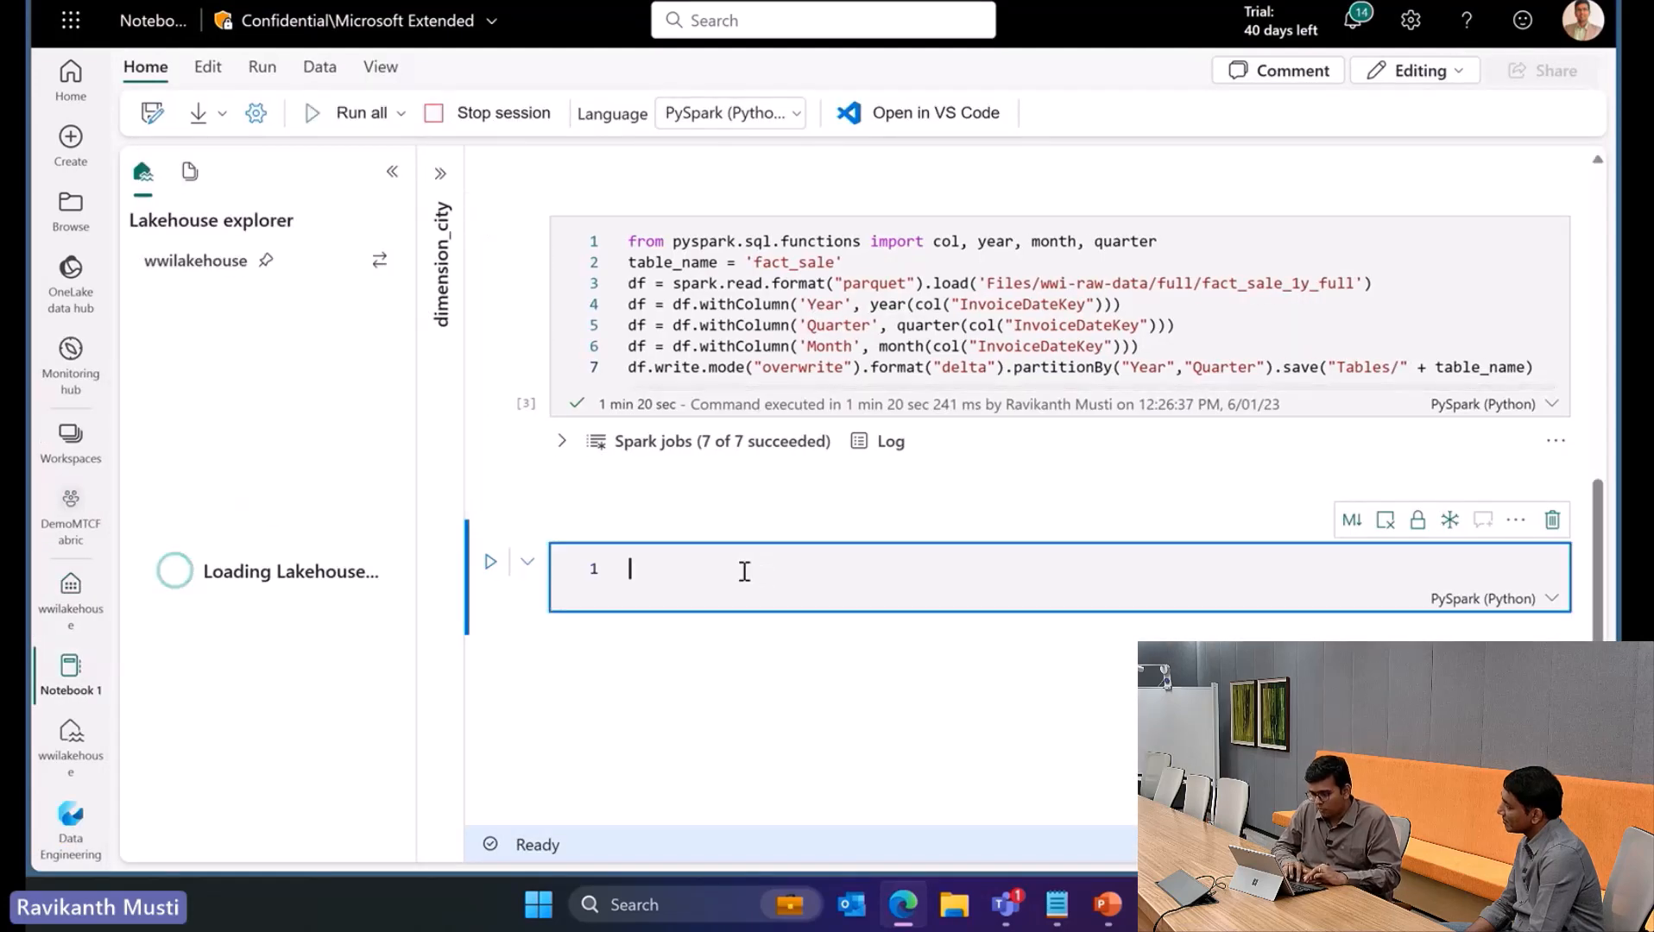
# Copy the %%sql UPDATE dimension_employee statement that changes an employee name from the Notepad file into the empty notebook cell and run it
pyautogui.click(1067, 911)
pyautogui.scroll(-5, 680, 576)
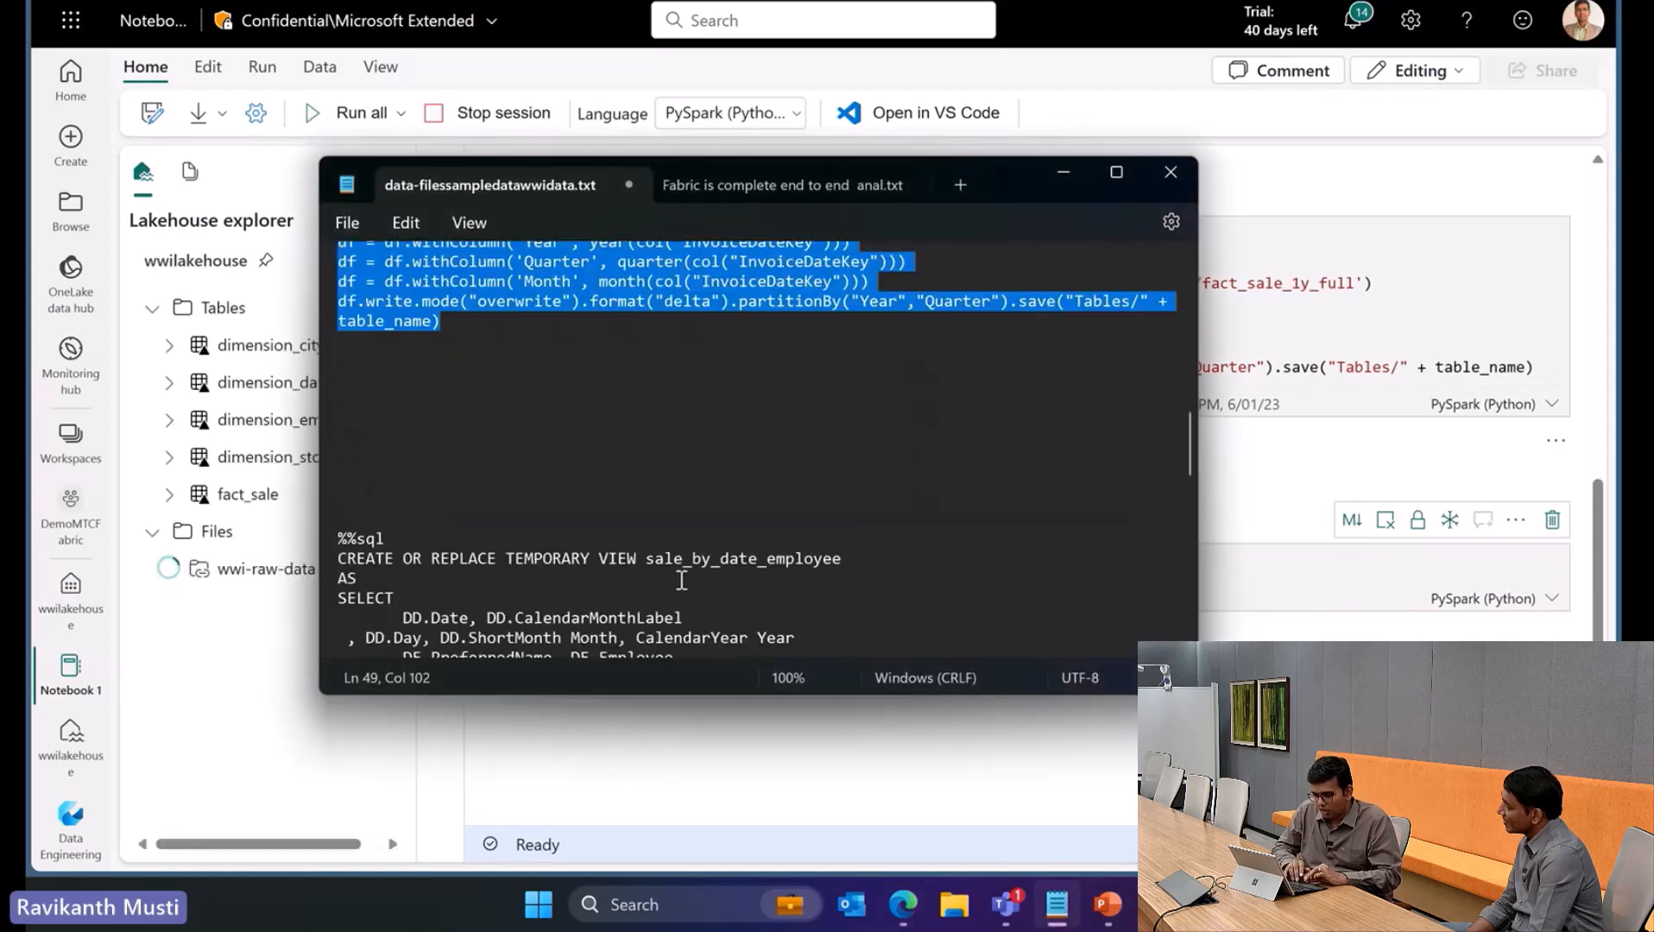
pyautogui.scroll(-13, 679, 580)
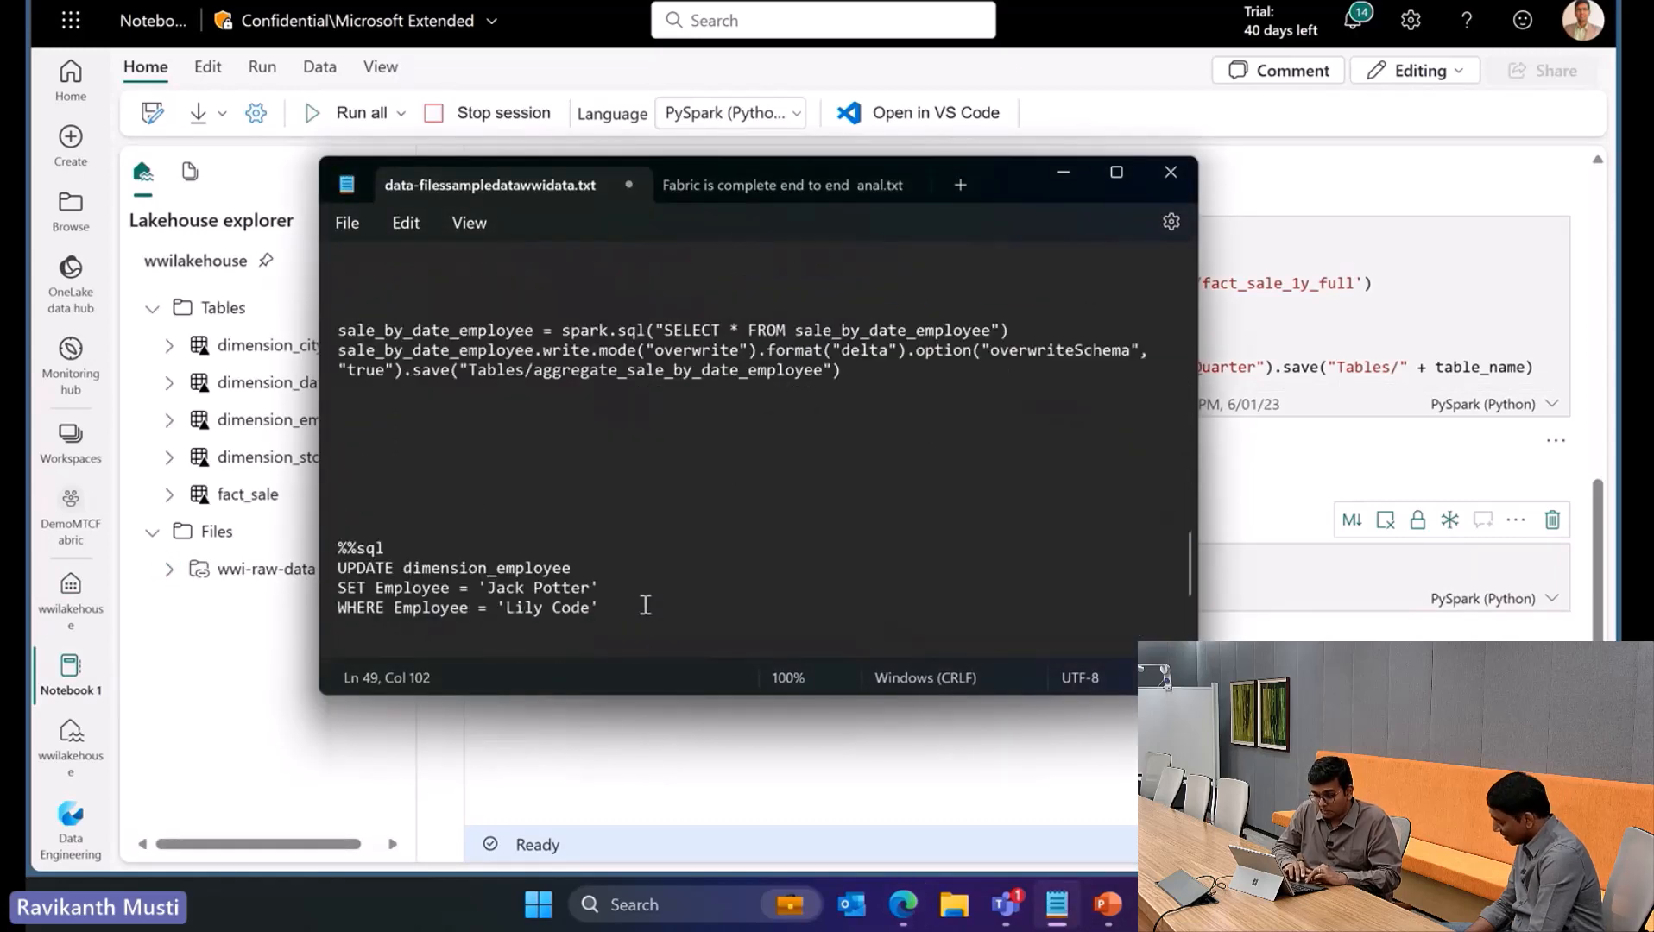
pyautogui.moveTo(644, 607); pyautogui.dragTo(339, 544)
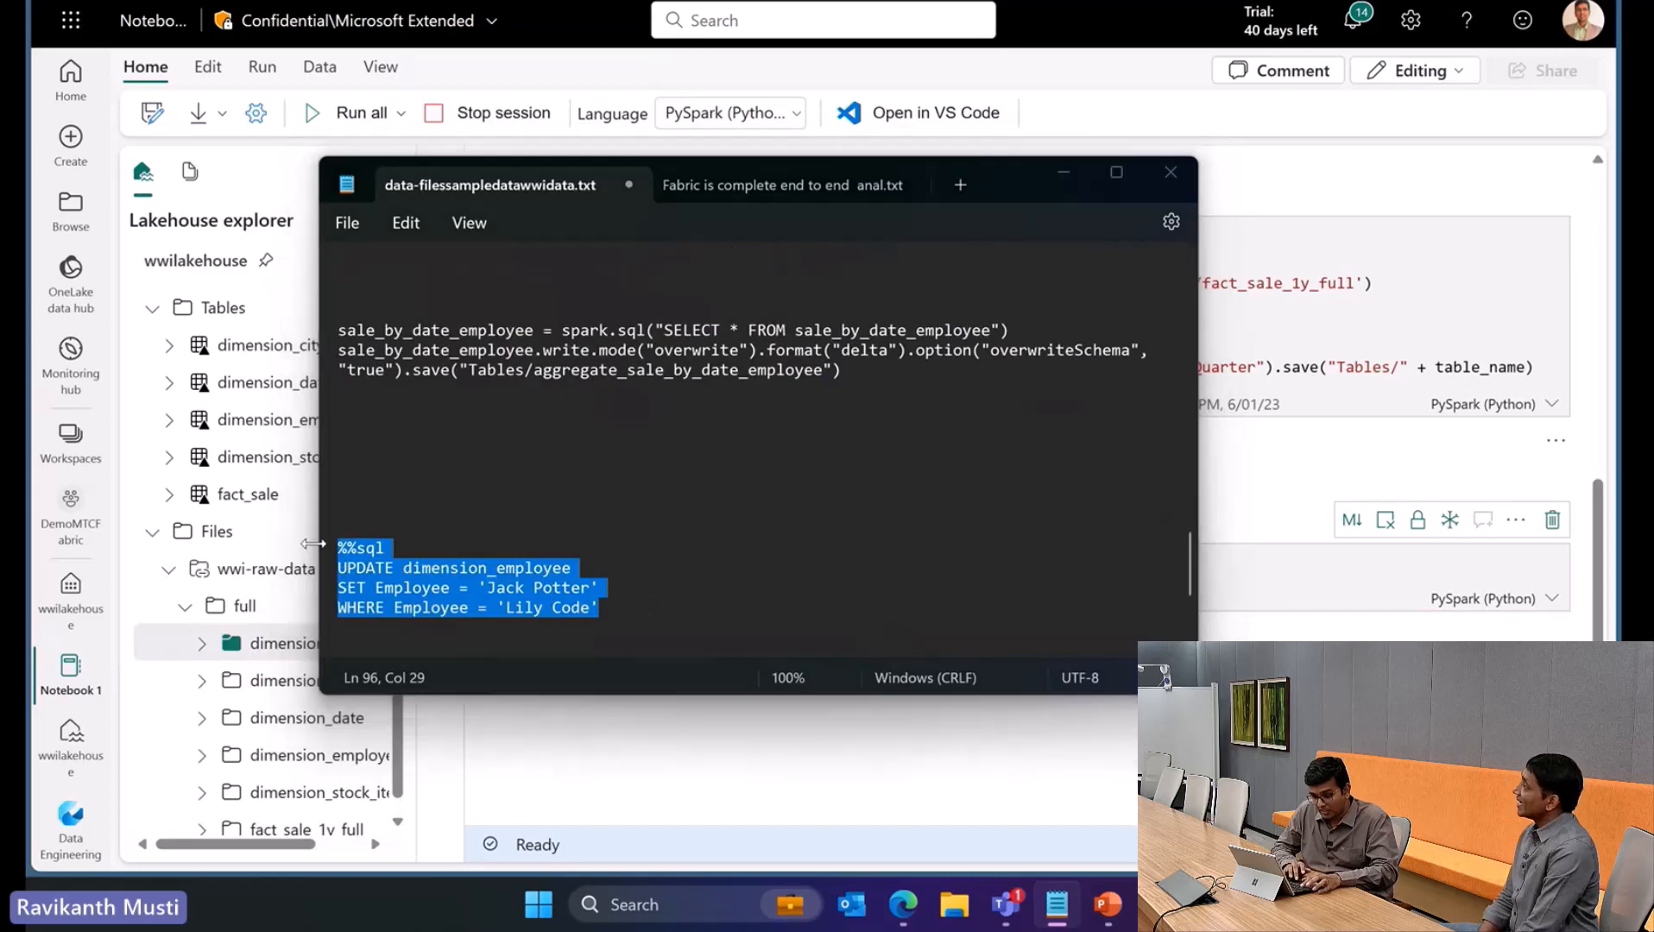
pyautogui.hotkey('alt', 'Tab')
pyautogui.hotkey('ctrl', 'v')
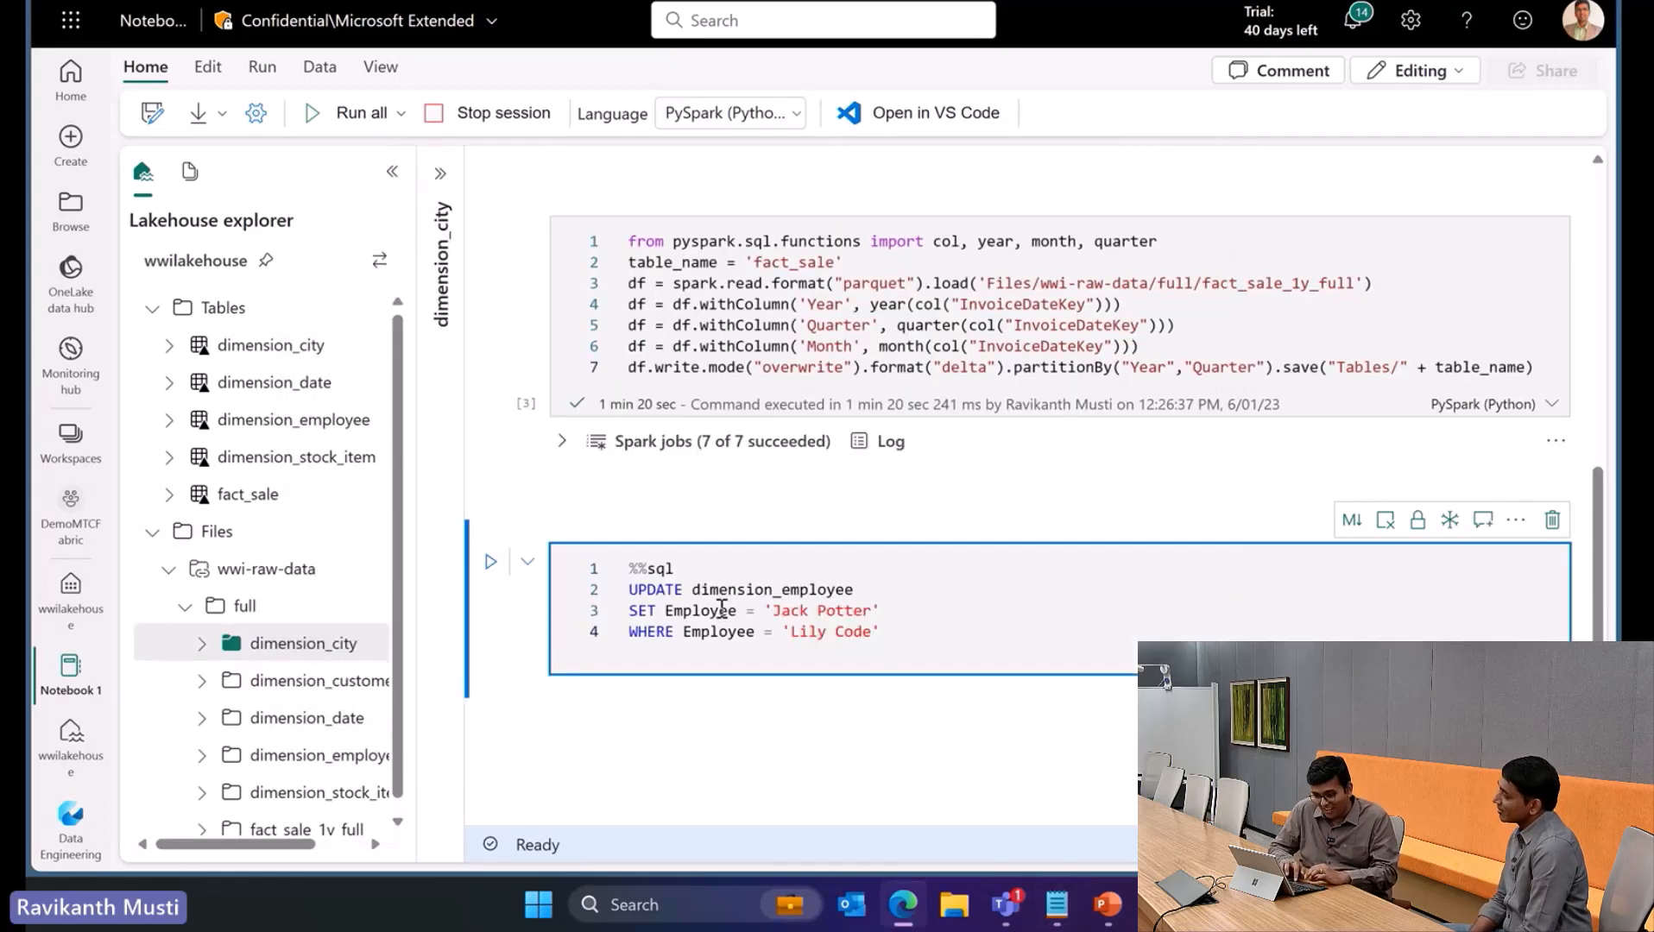
pyautogui.click(494, 565)
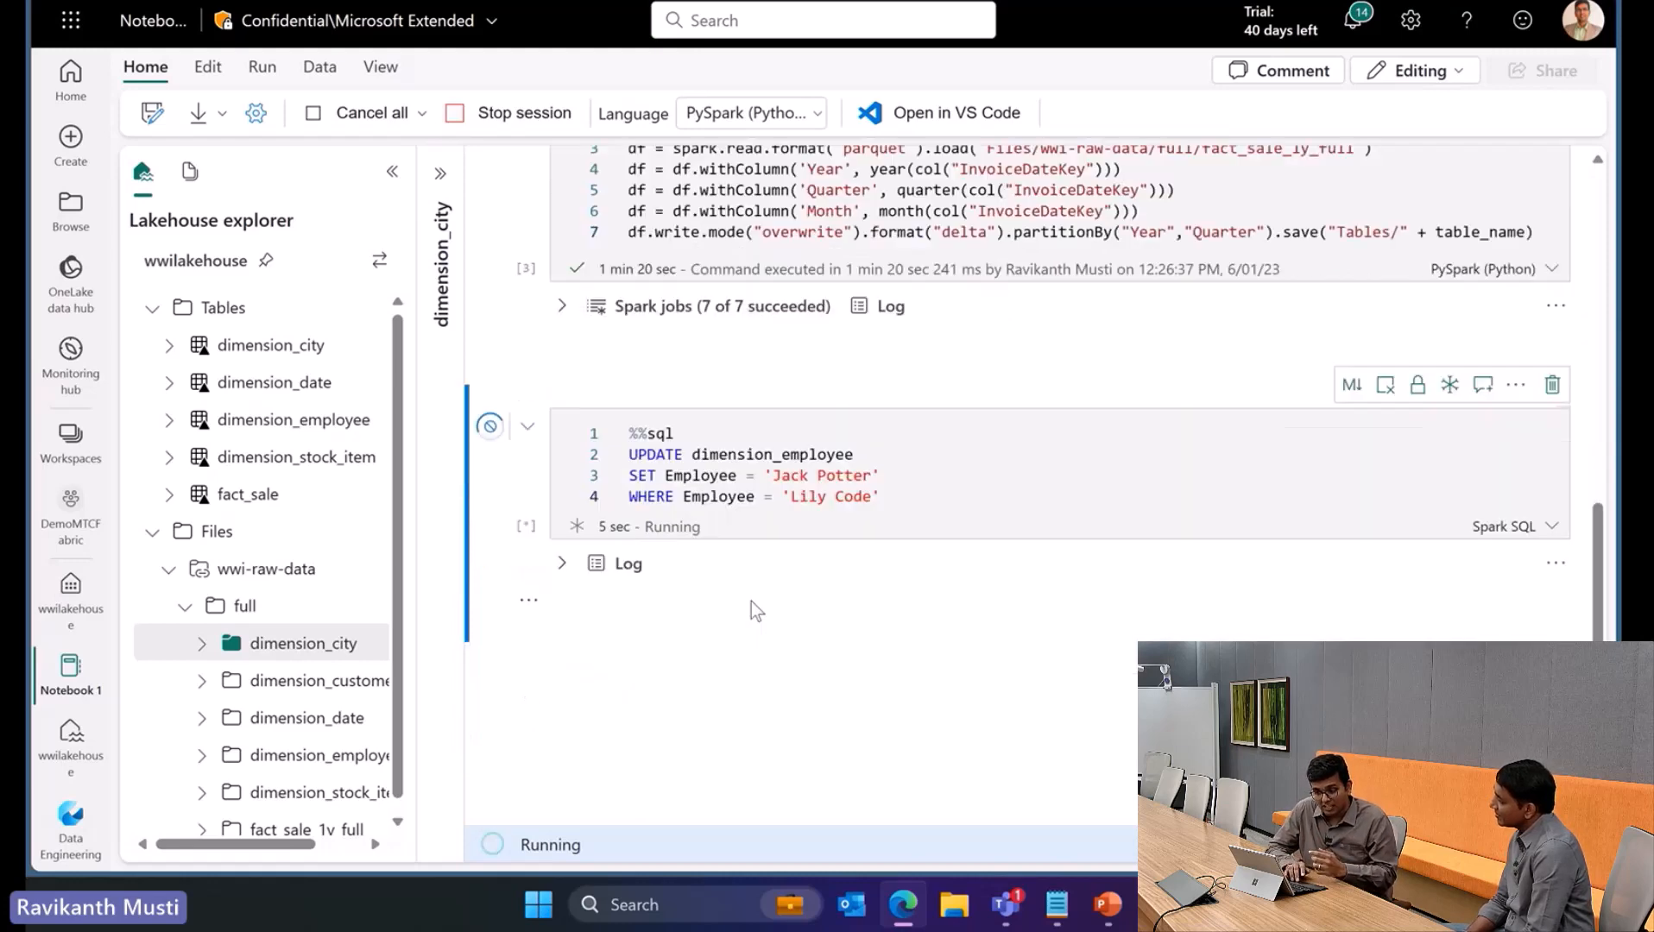
pyautogui.scroll(-1, 752, 603)
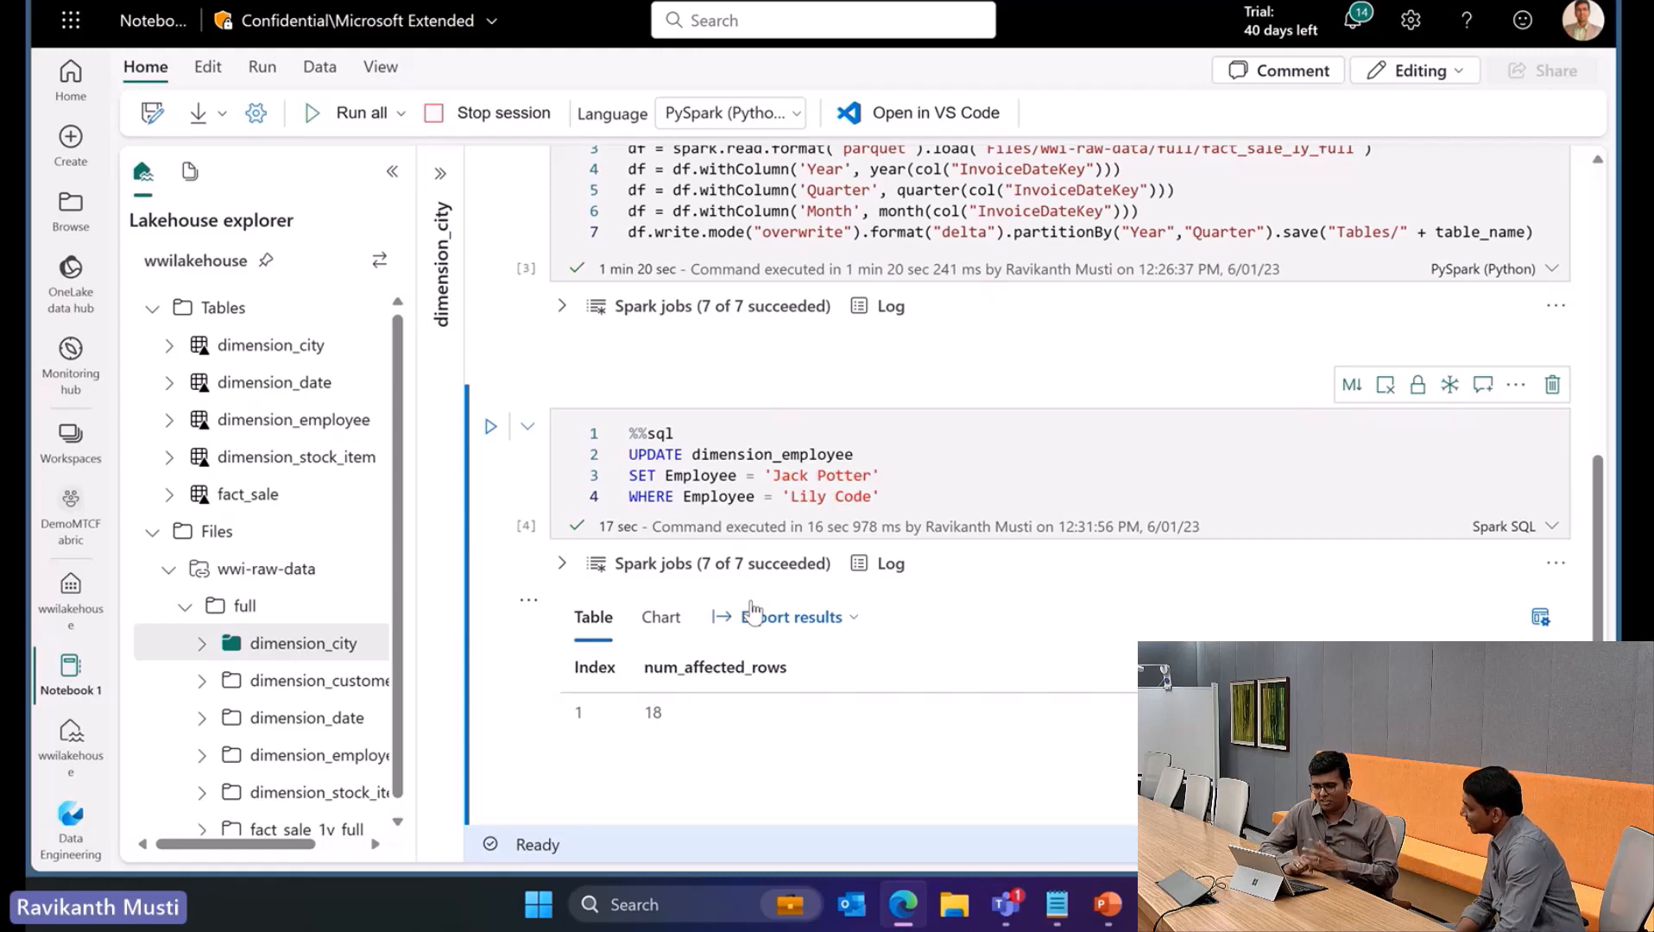
# Switch to PowerPoint, inspect the tallest bar's profit in the embedded Sum of Profit by Employee chart, and return to the notebook
pyautogui.click(1107, 905)
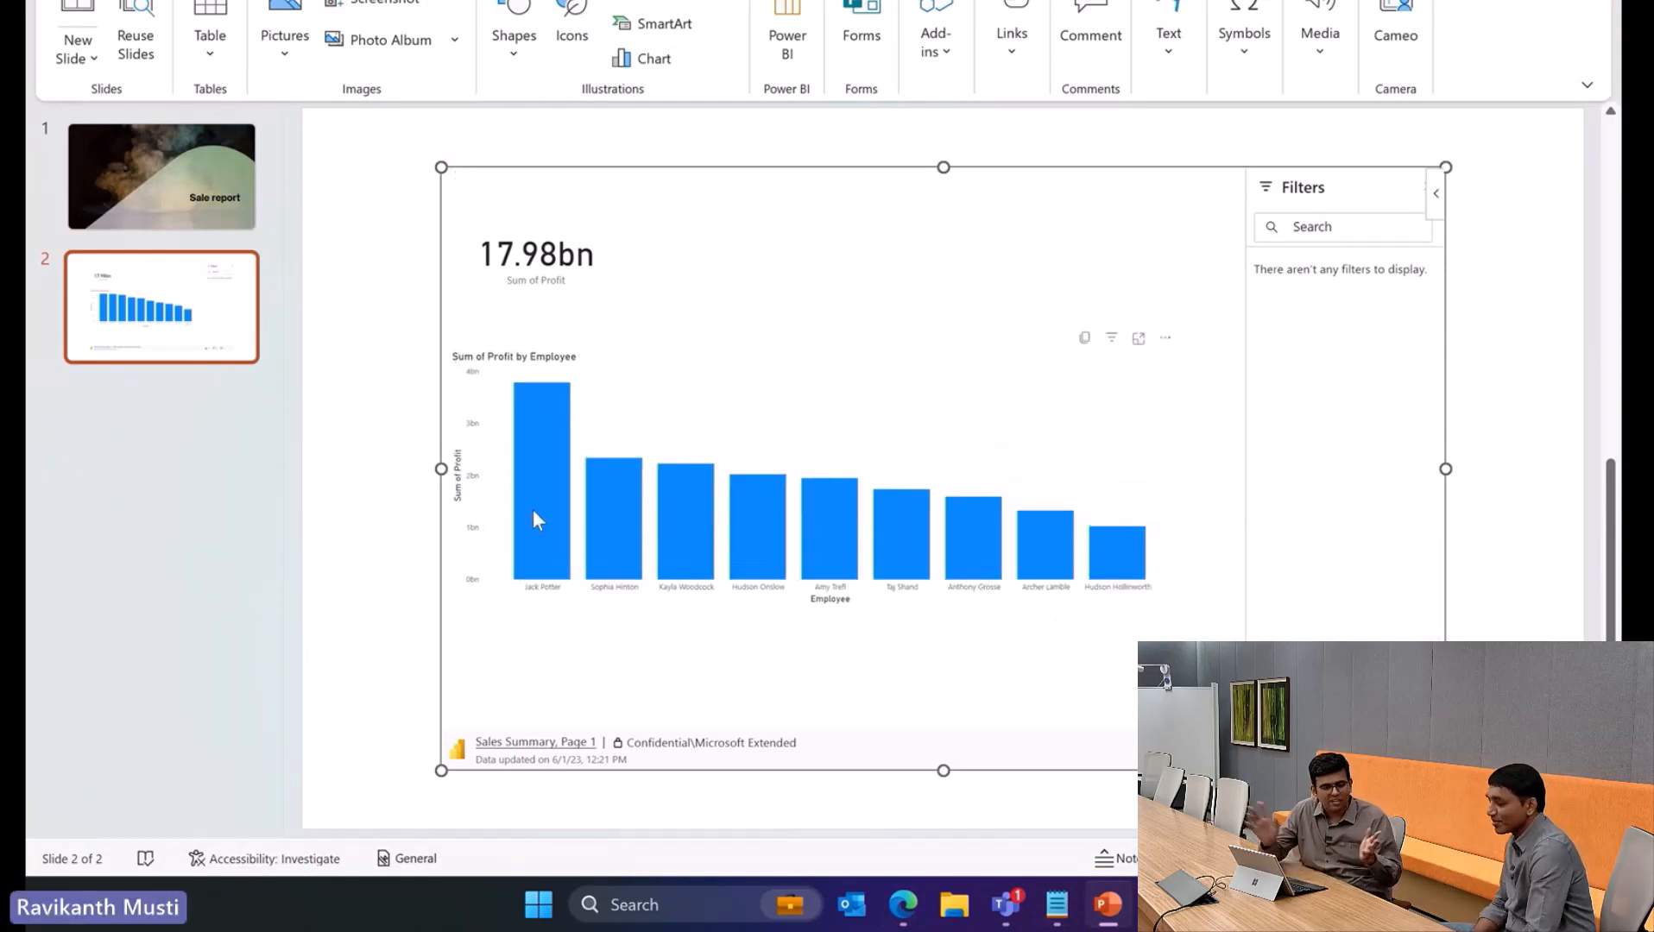
pyautogui.moveTo(533, 509)
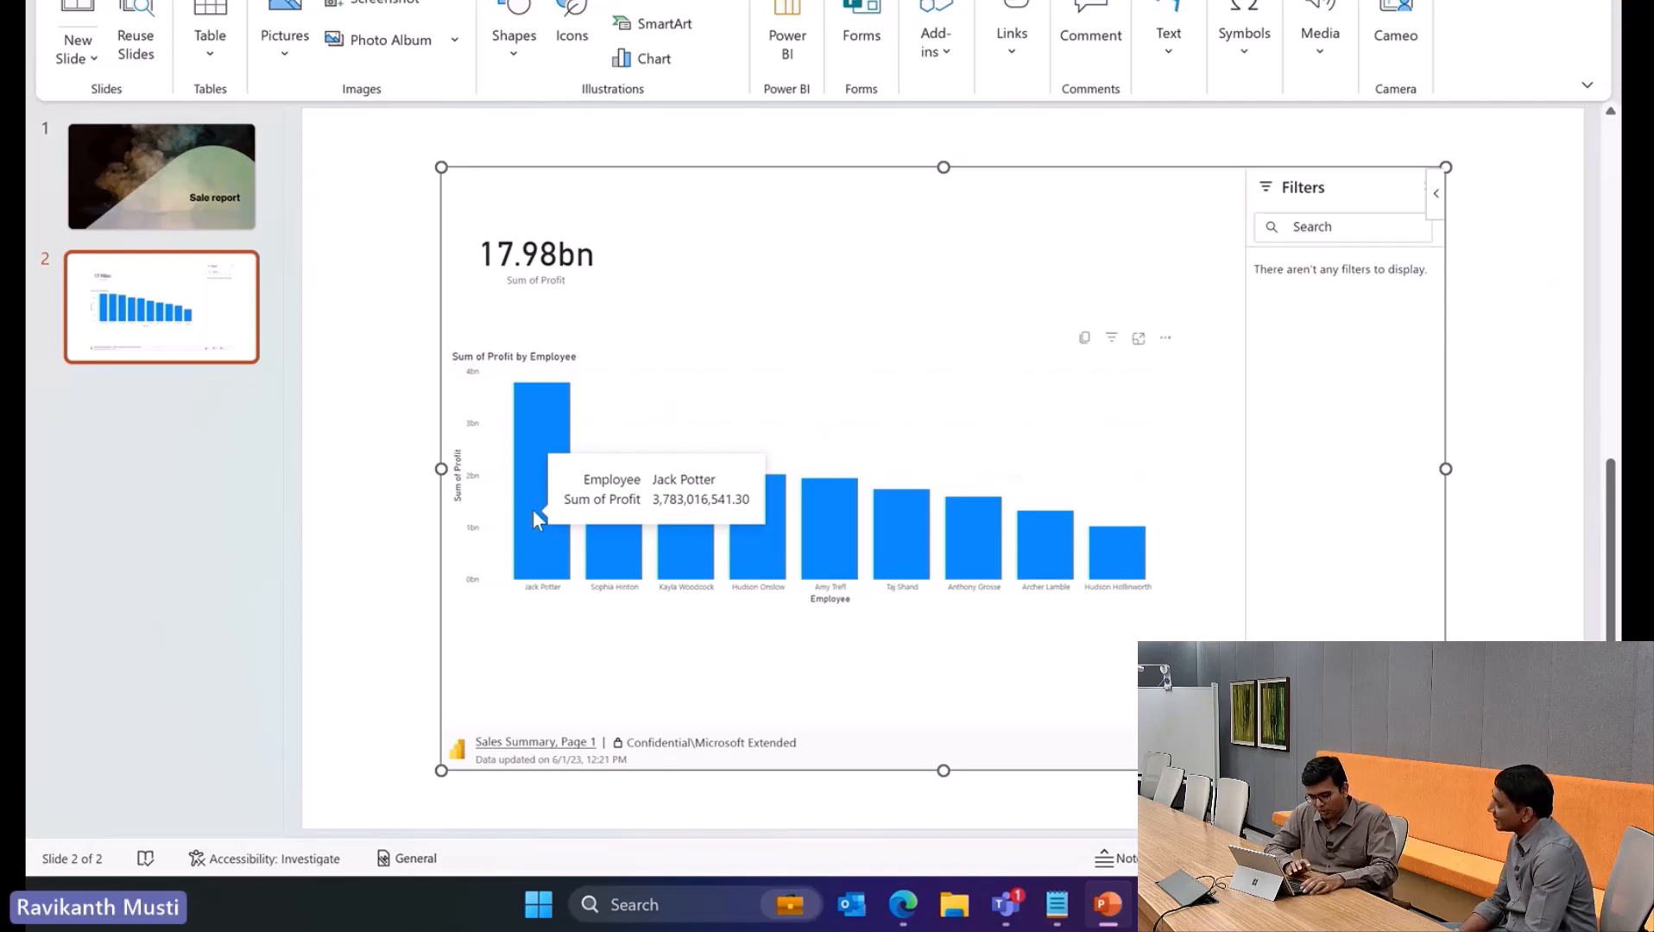
pyautogui.hotkey('alt', 'Tab')
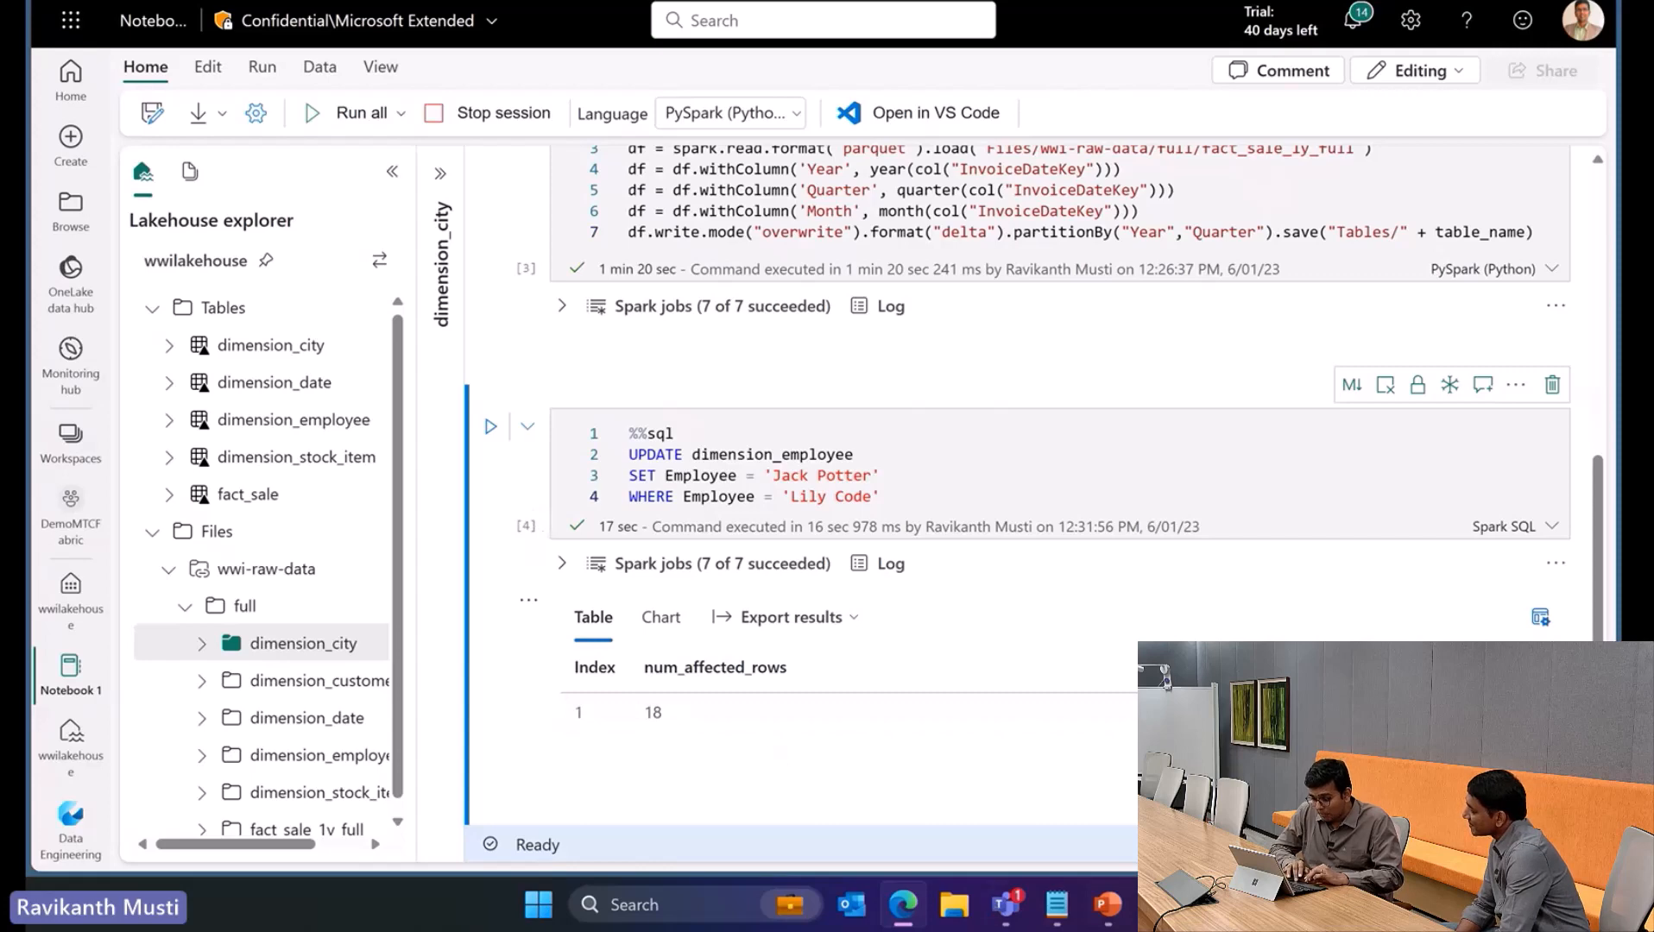
# Copy the %%sql statement RESTORE TABLE dimension_employee TO VERSION AS OF 0 from the Notepad file and return to the notebook
pyautogui.click(1057, 905)
pyautogui.scroll(-4, 757, 596)
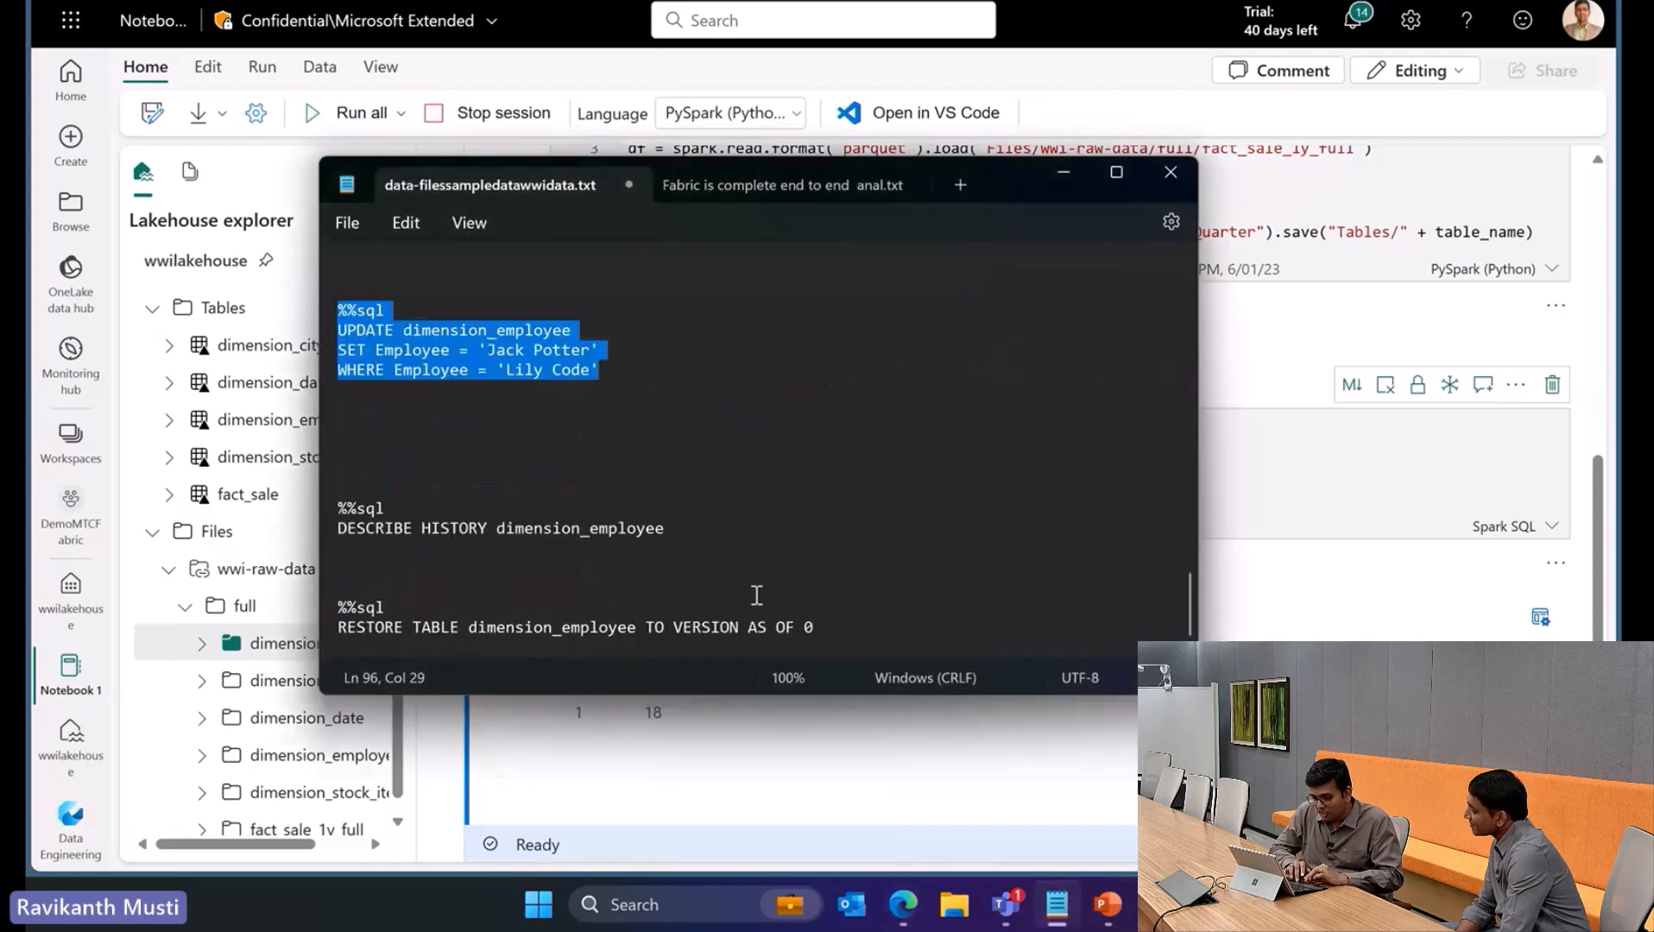
pyautogui.moveTo(818, 631); pyautogui.dragTo(342, 598)
pyautogui.hotkey('ctrl', 'c')
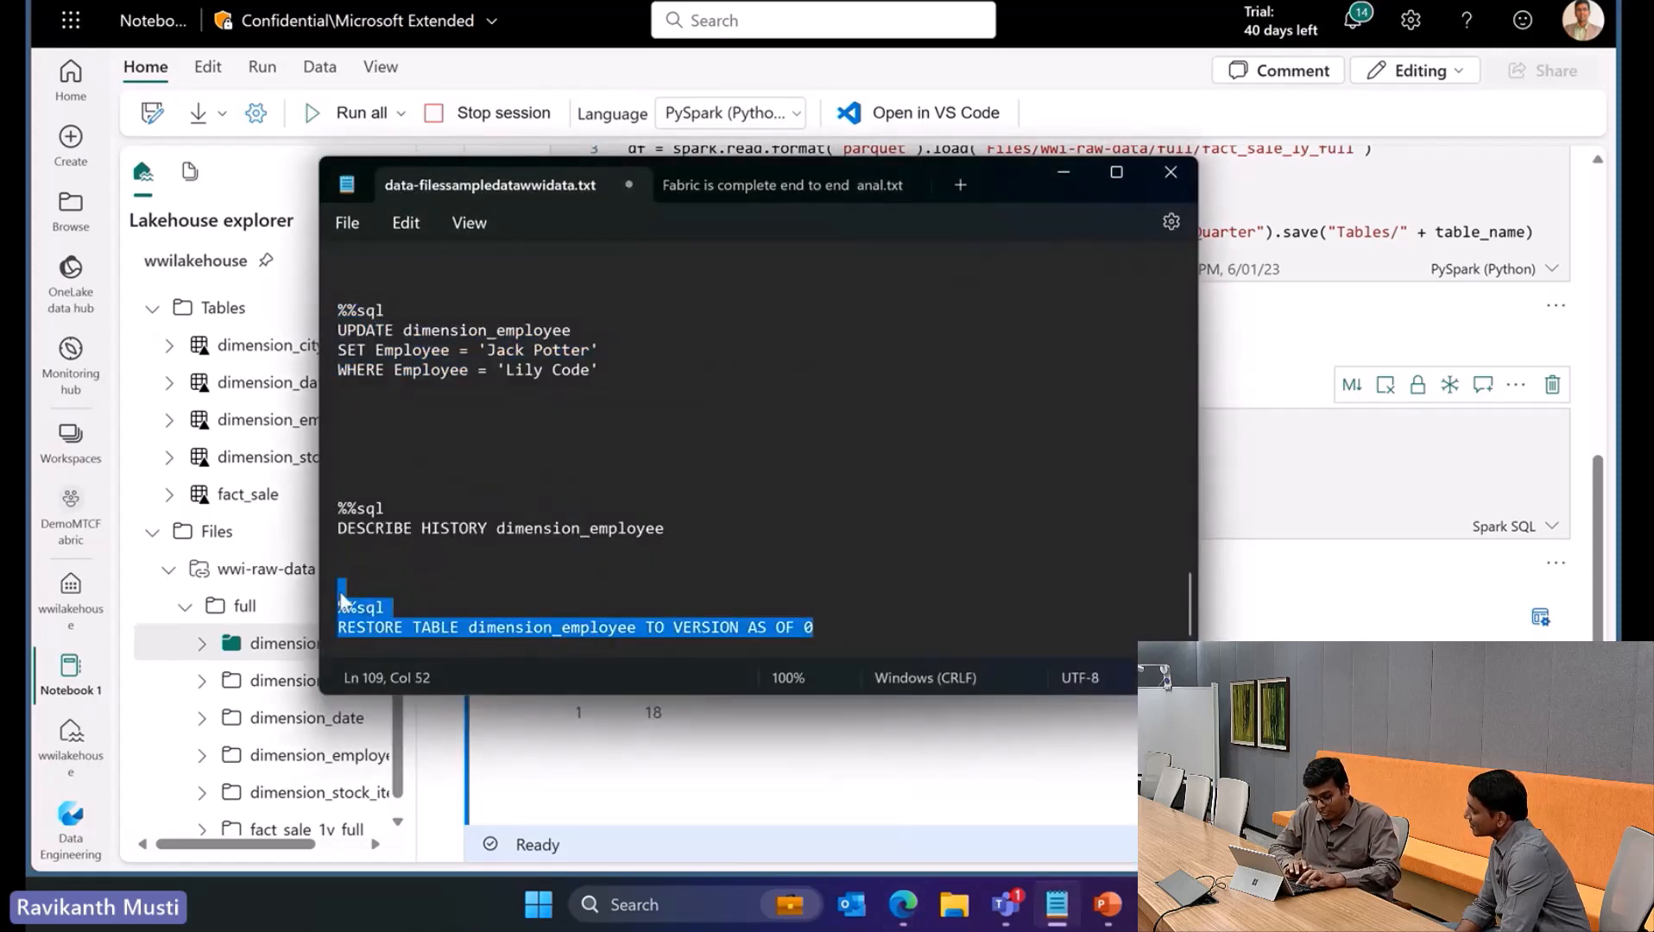
pyautogui.hotkey('alt', 'Tab')
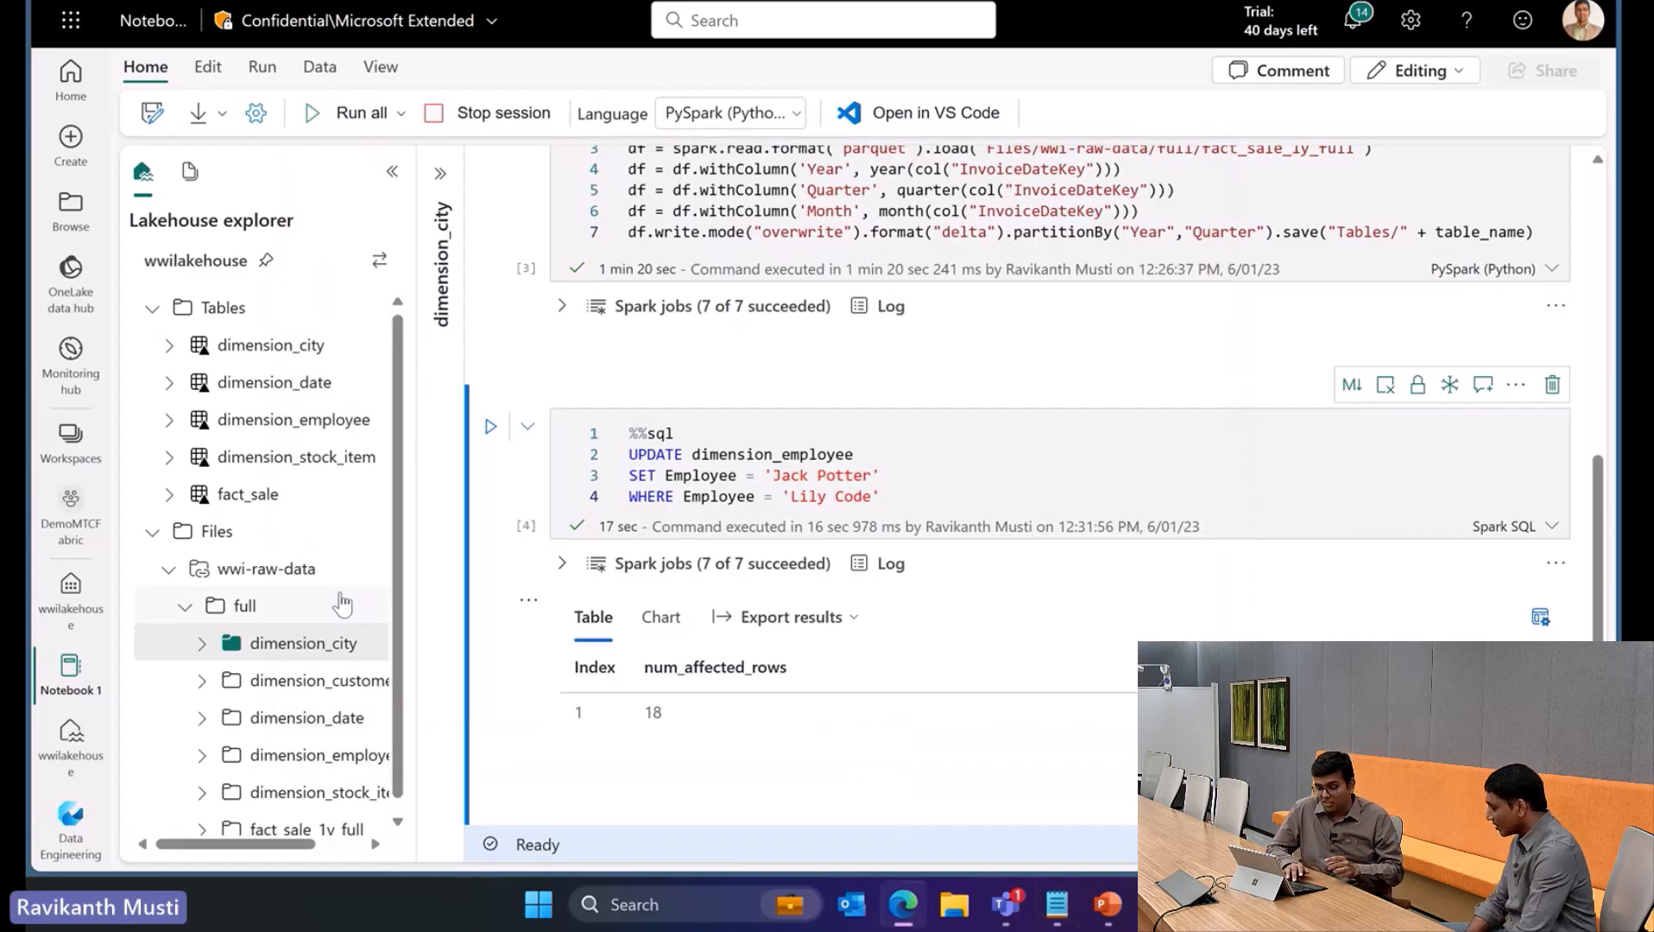
# Paste the RESTORE TABLE statement into a new code cell below the UPDATE results, remove its blank first line, and run it
pyautogui.scroll(-3, 638, 801)
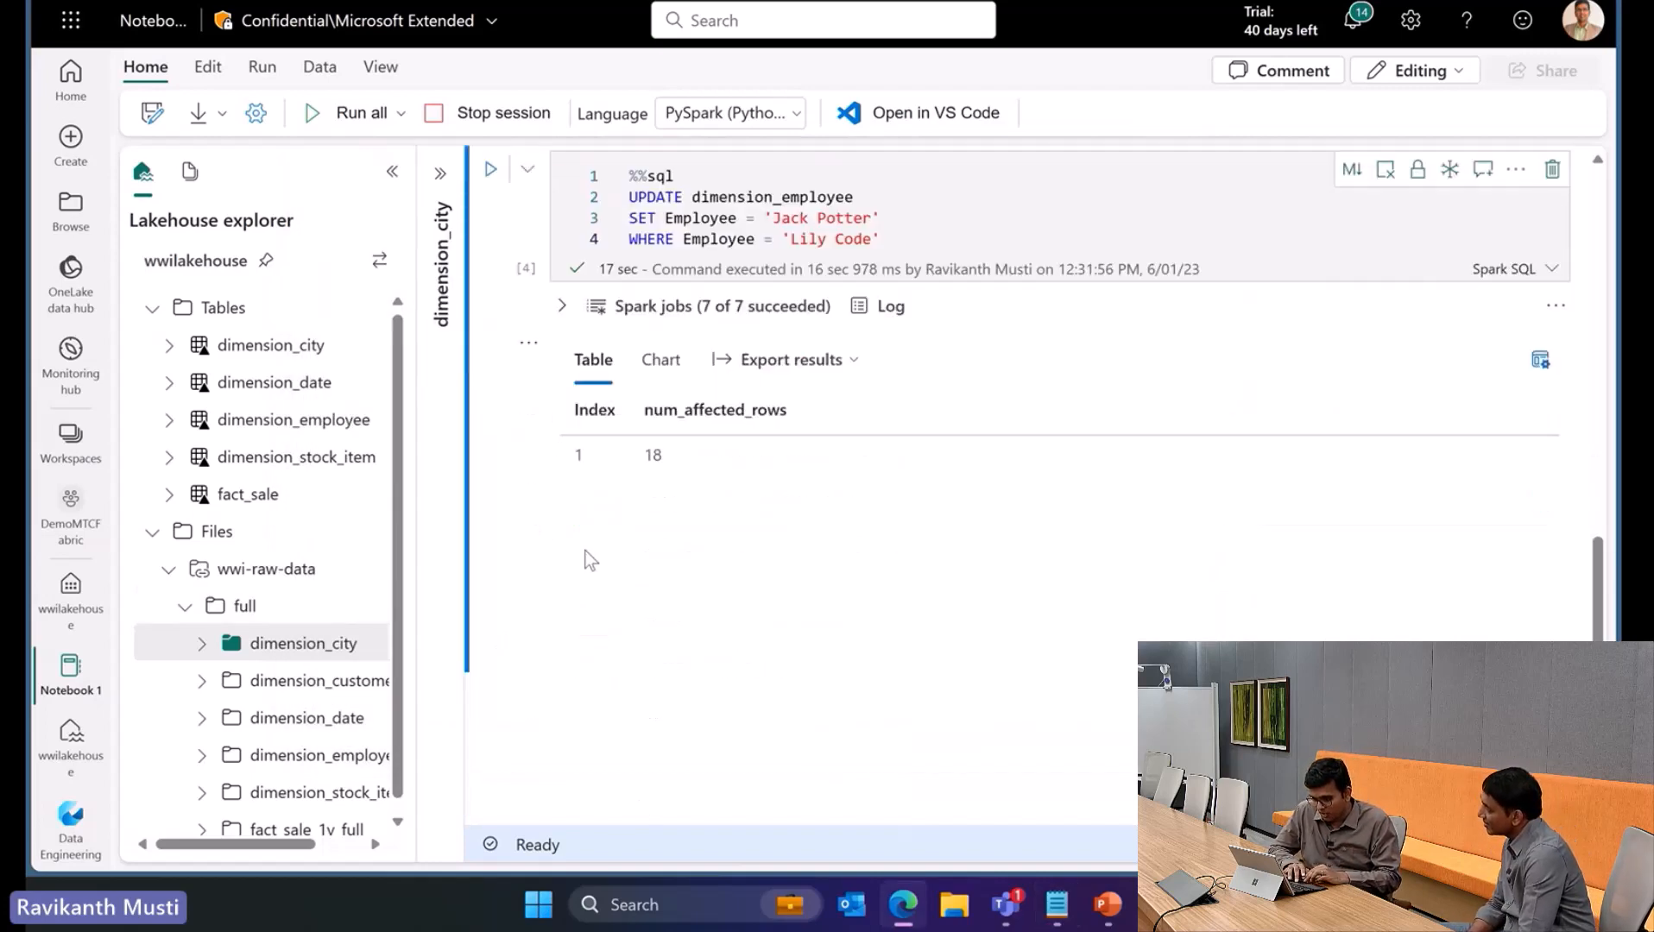
pyautogui.click(563, 535)
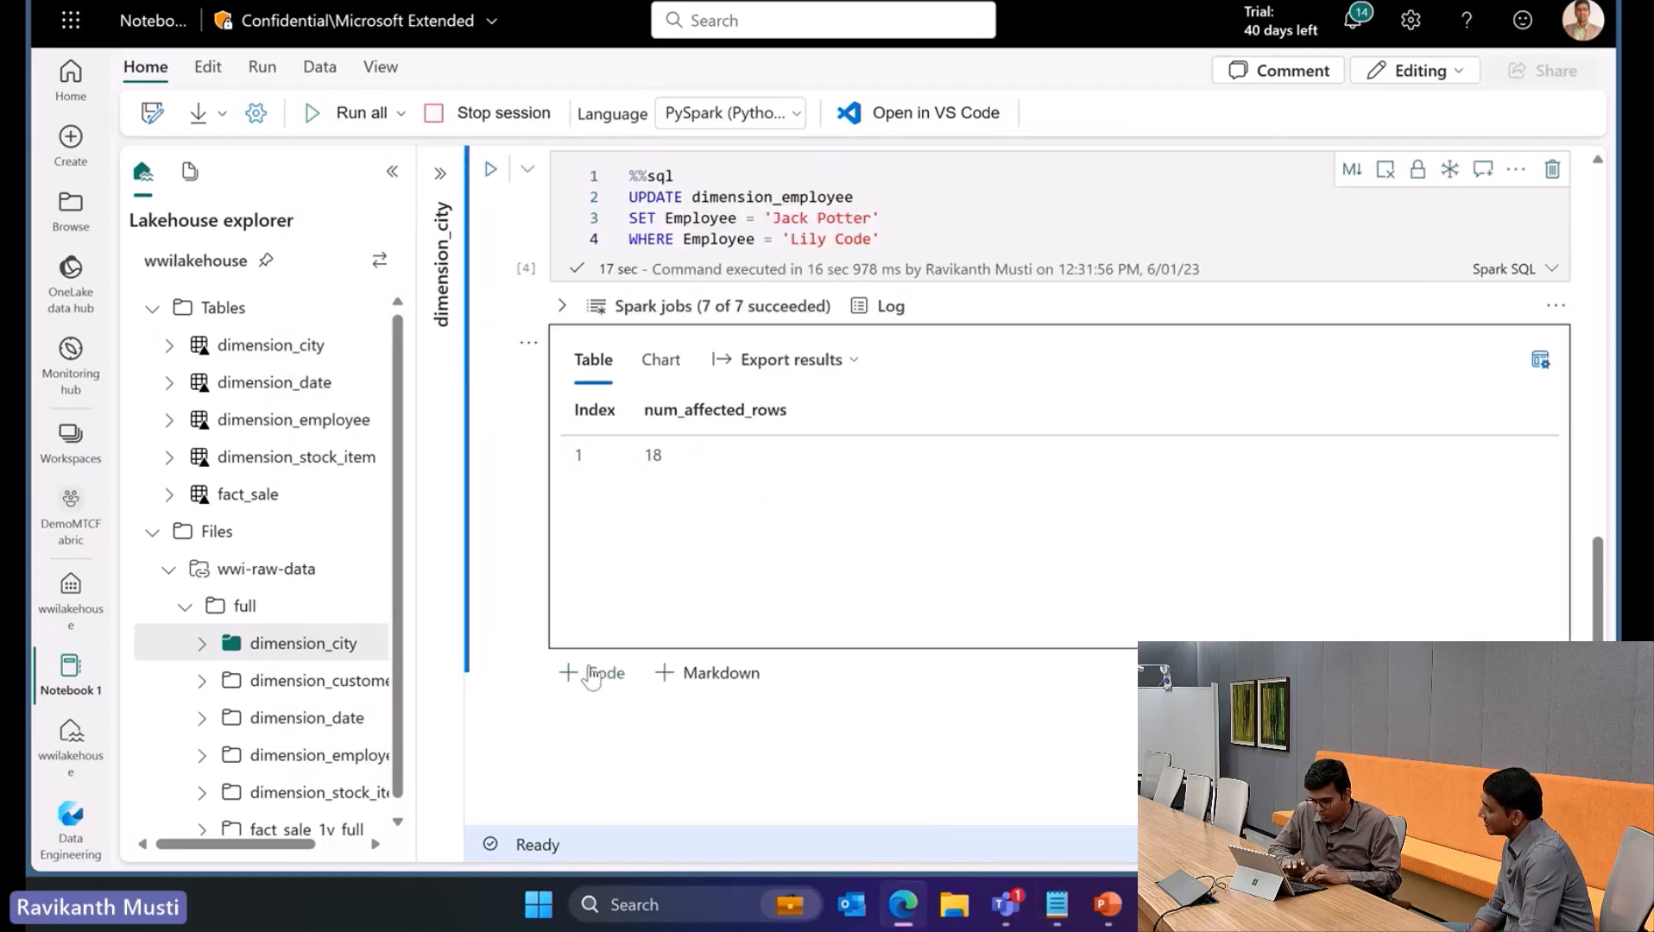
pyautogui.click(591, 673)
pyautogui.hotkey('ctrl', 'v')
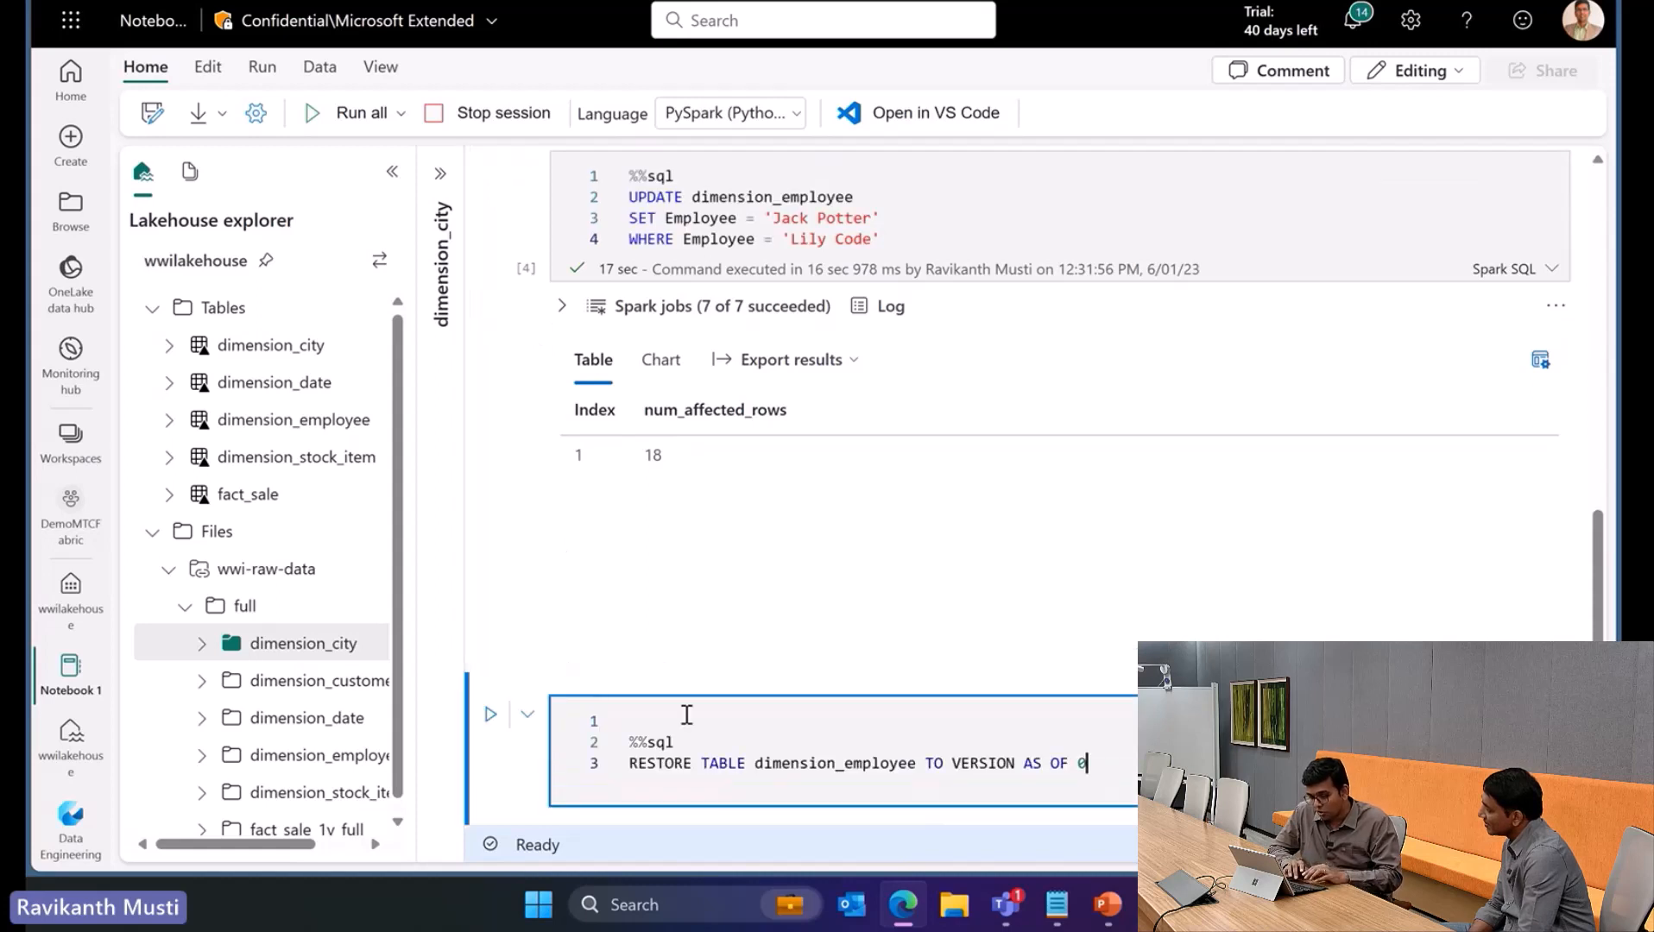
pyautogui.click(686, 715)
pyautogui.press('Delete')
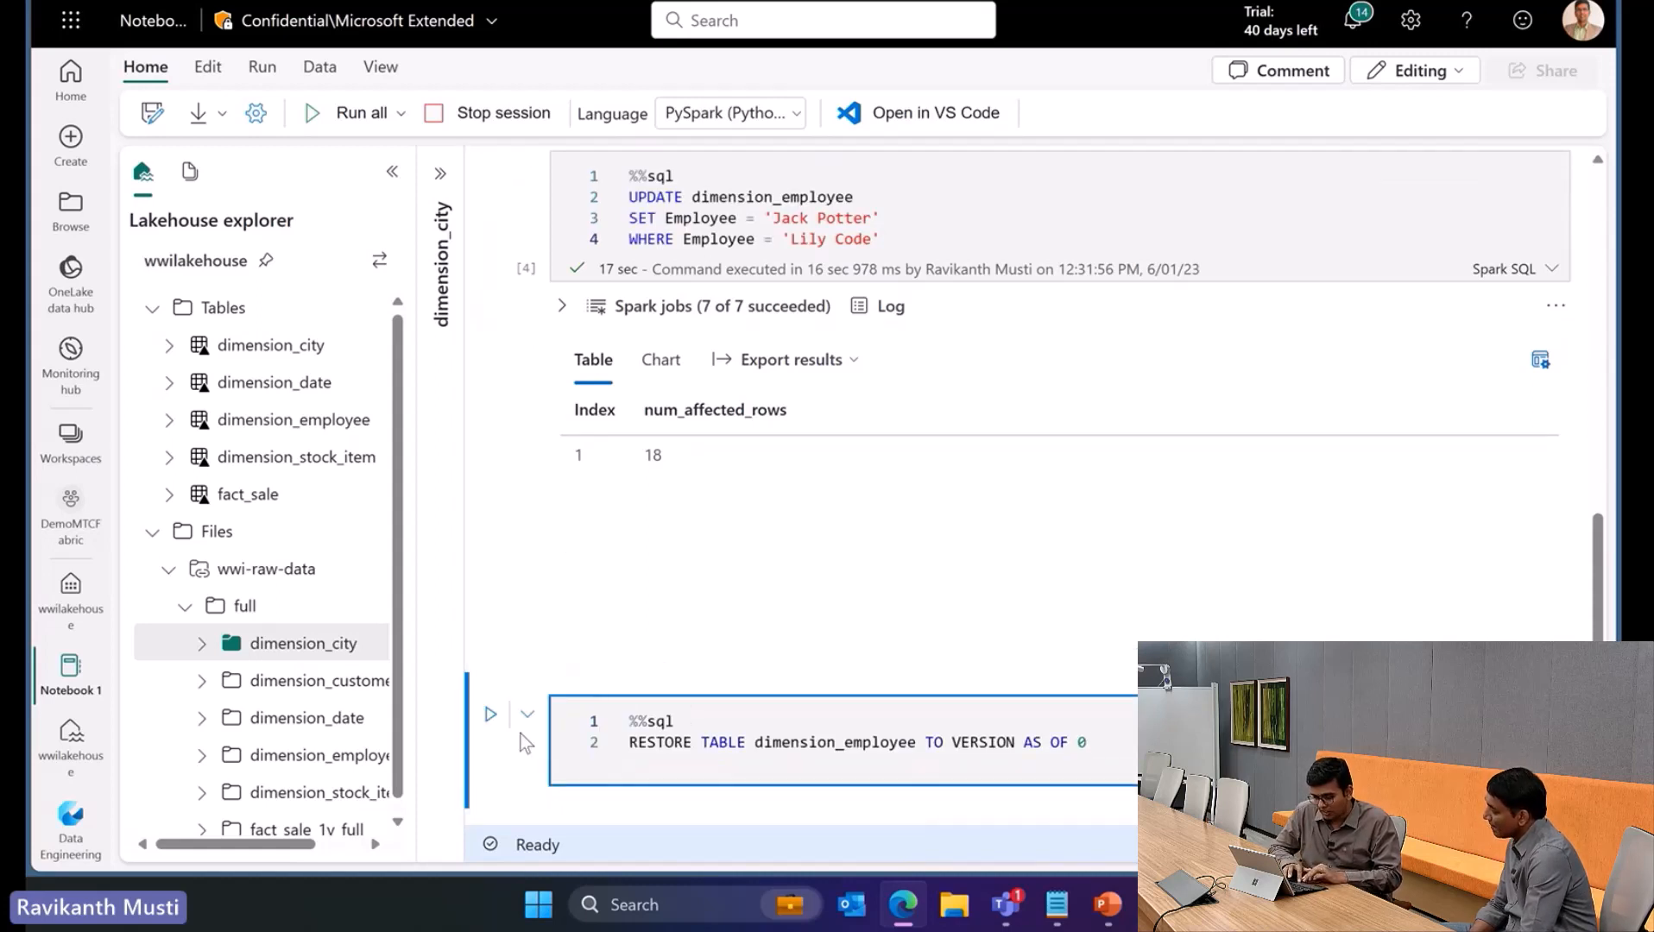
pyautogui.click(491, 714)
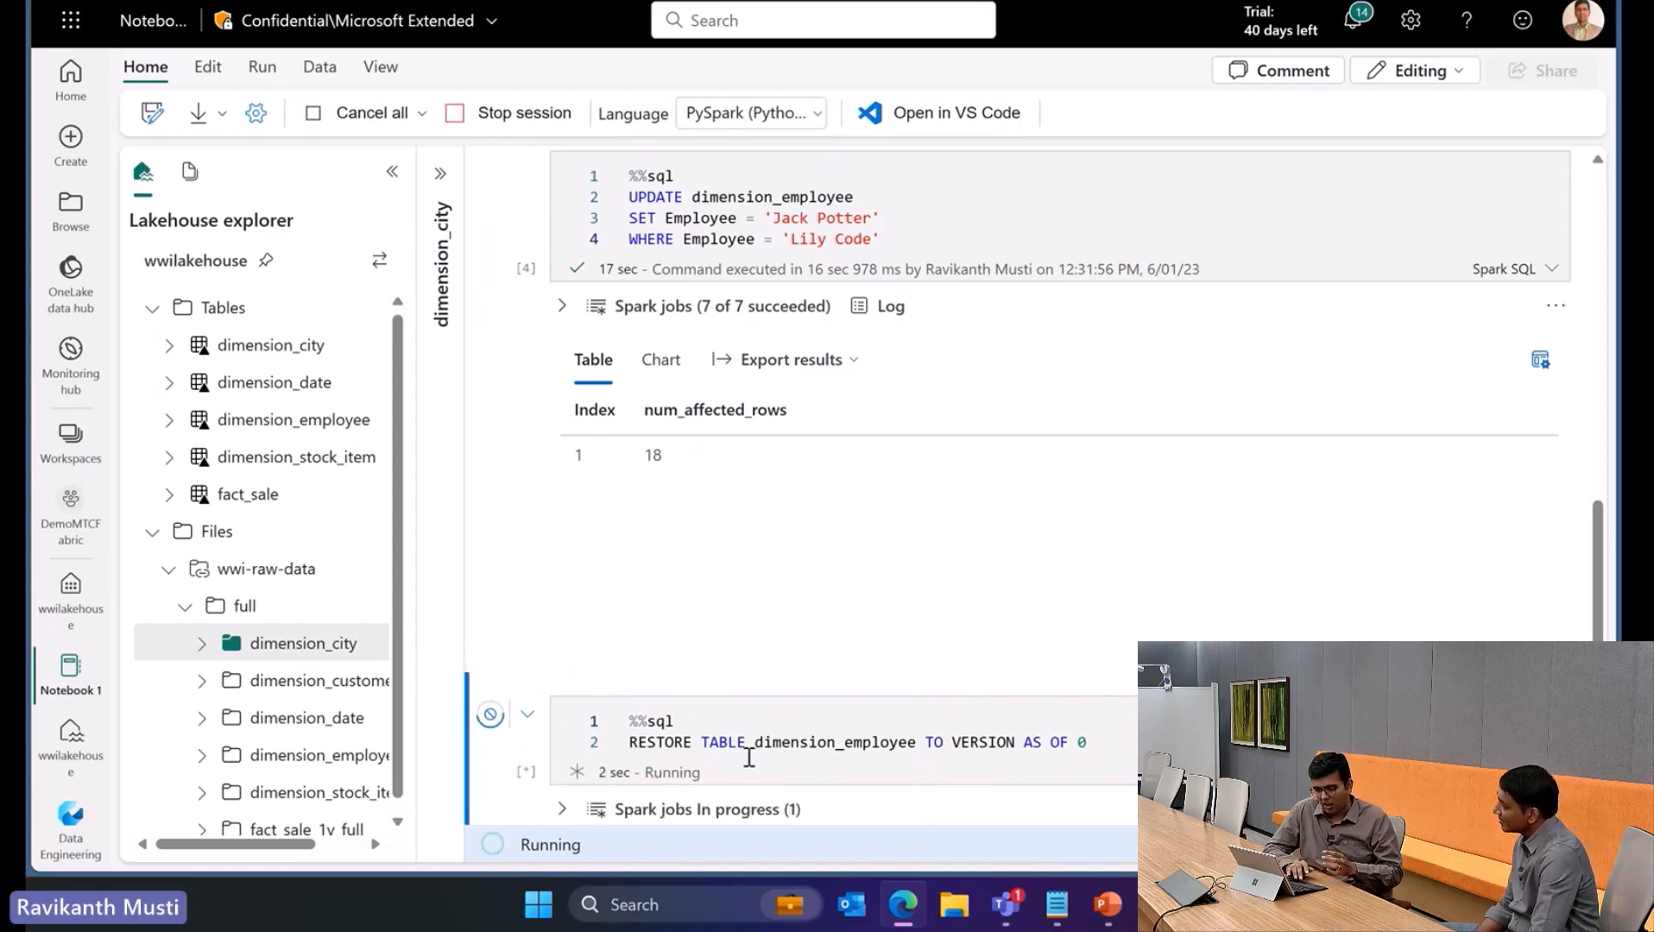
pyautogui.scroll(-3, 751, 762)
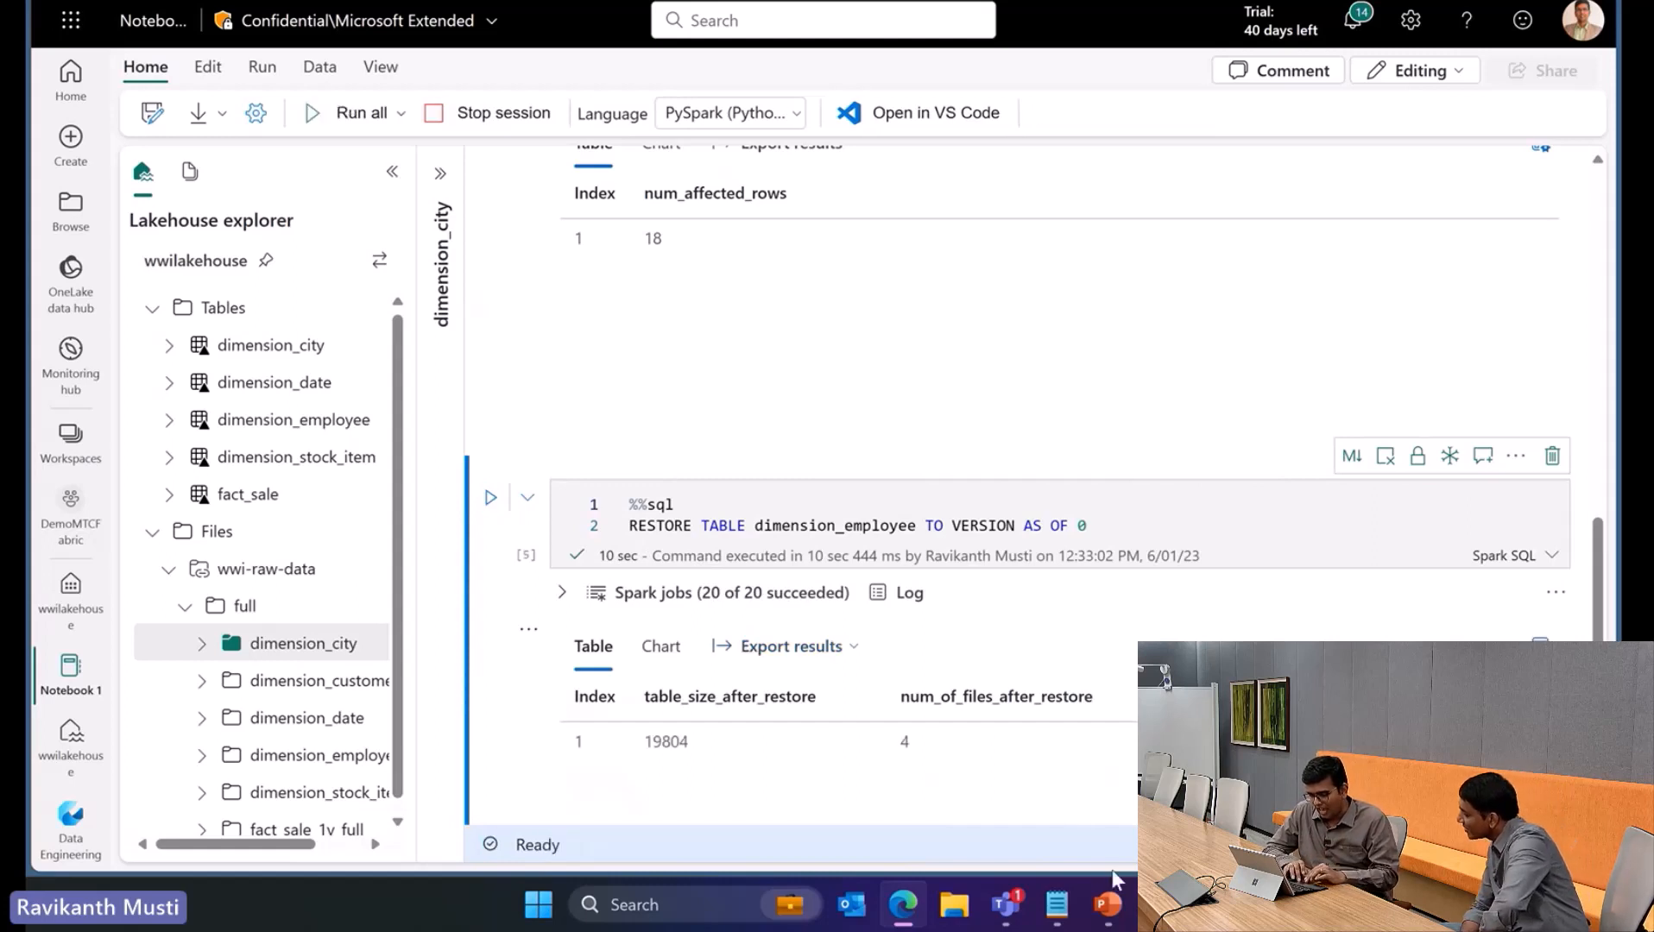
# Switch to PowerPoint and open the options of the embedded Power BI report on slide 2
pyautogui.click(1108, 904)
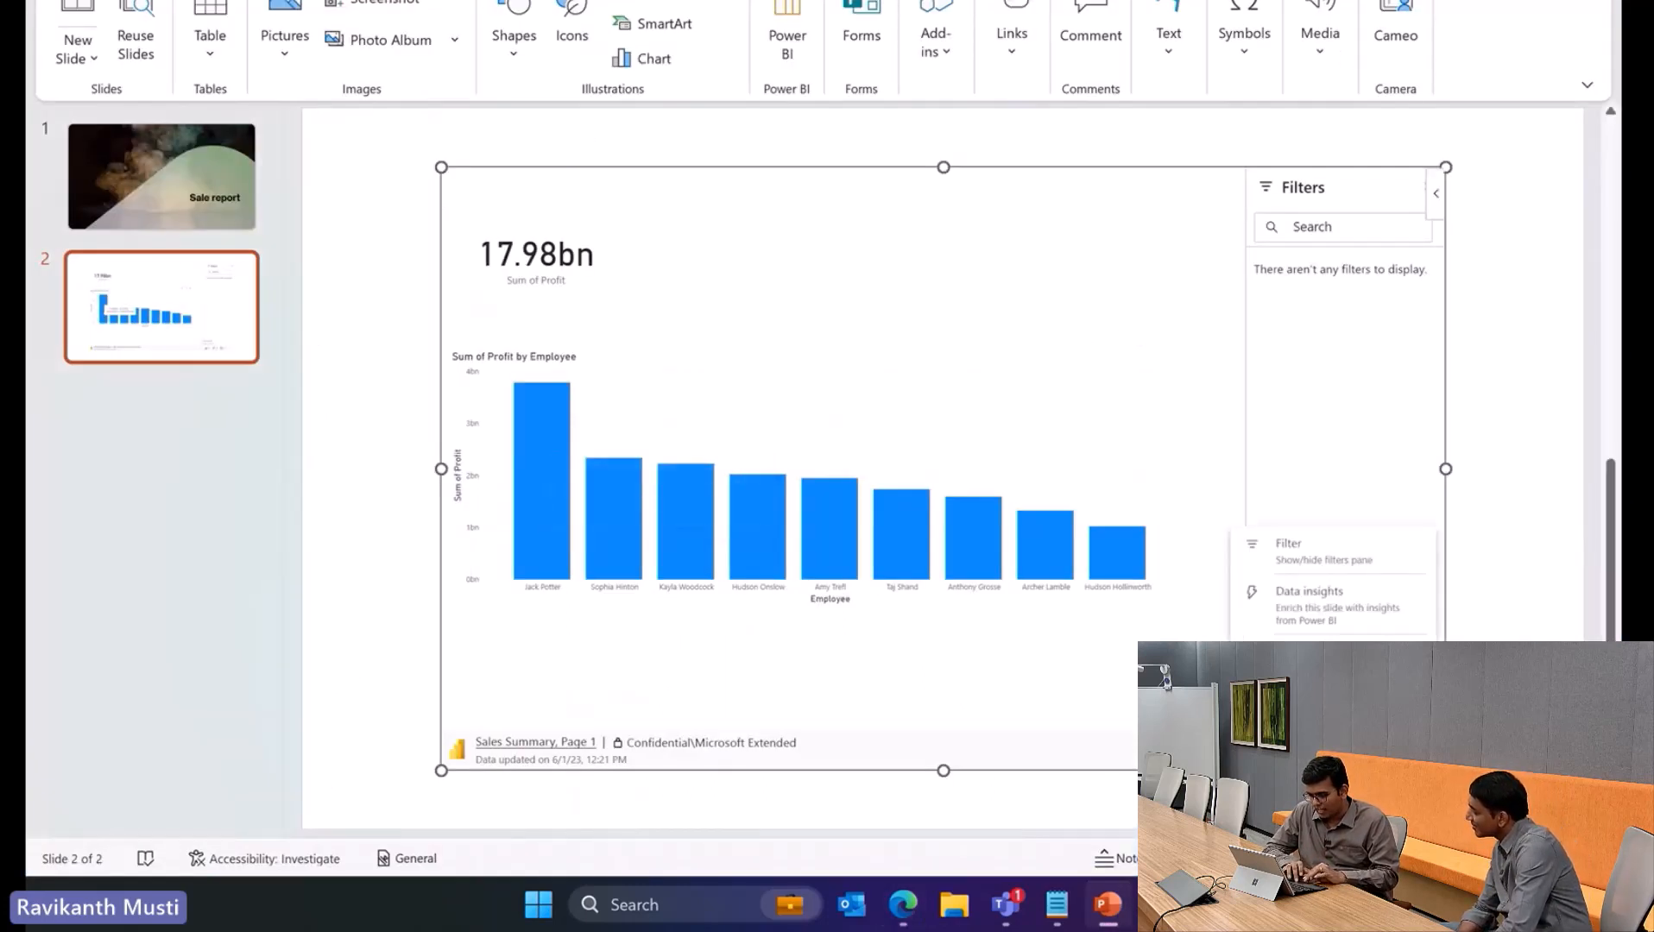